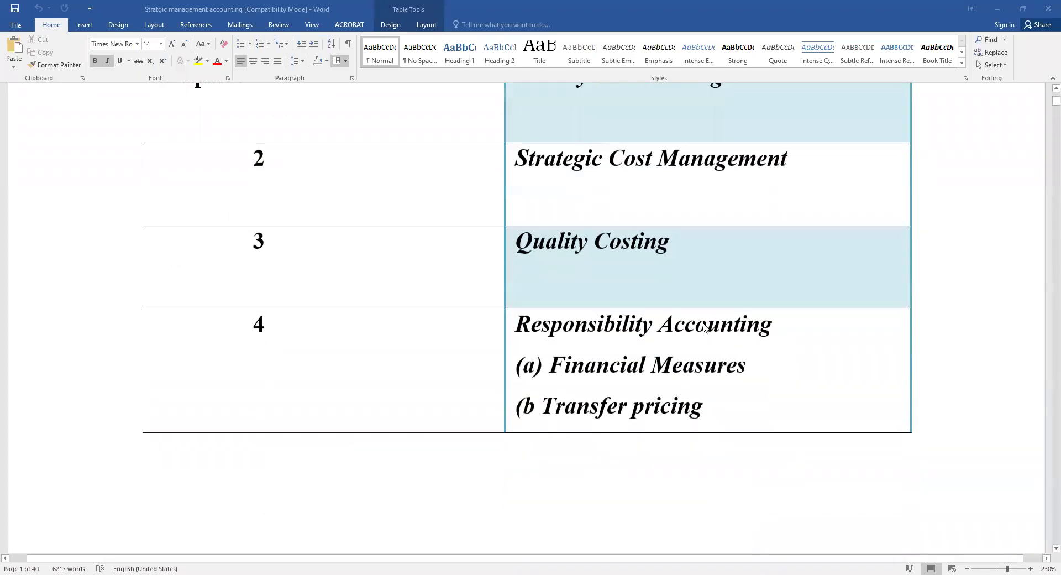
scroll(617, 396, "down", 1)
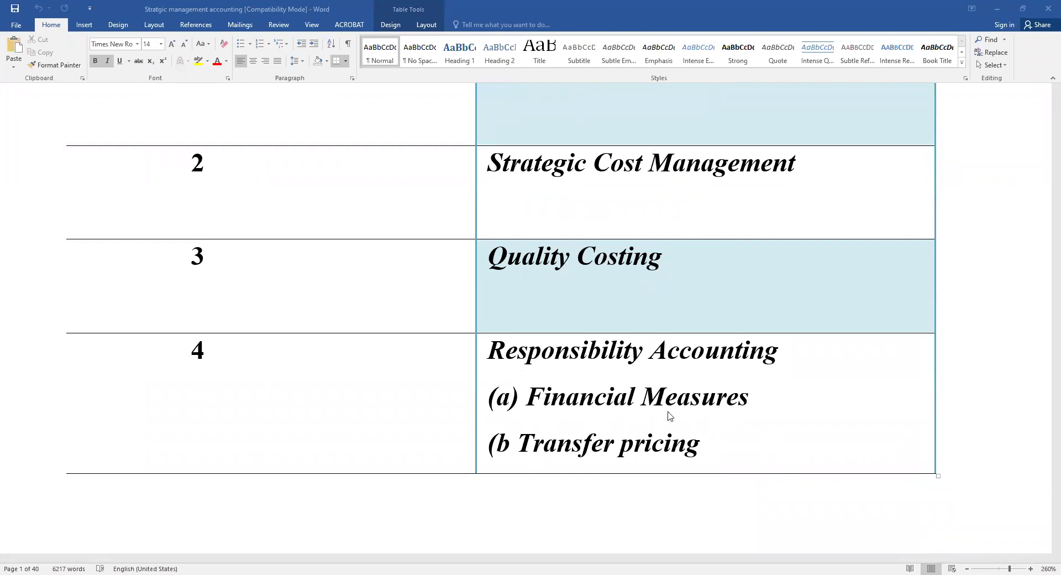
- Select the Quality Costing cells and the Transfer pricing line on the current page
left_click_drag(712, 452, 561, 288)
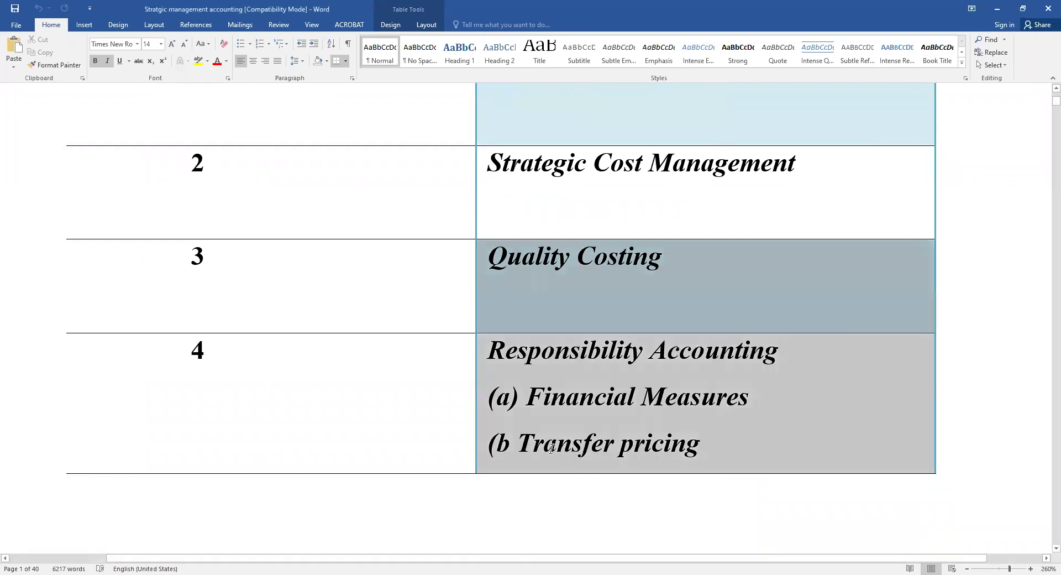
left_click(539, 439)
mouse_move(490, 445)
left_mouse_down()
mouse_move(630, 437)
mouse_move(712, 448)
mouse_move(496, 448)
left_mouse_up()
left_click(700, 446)
left_click_drag(701, 446, 555, 465)
left_click(705, 443)
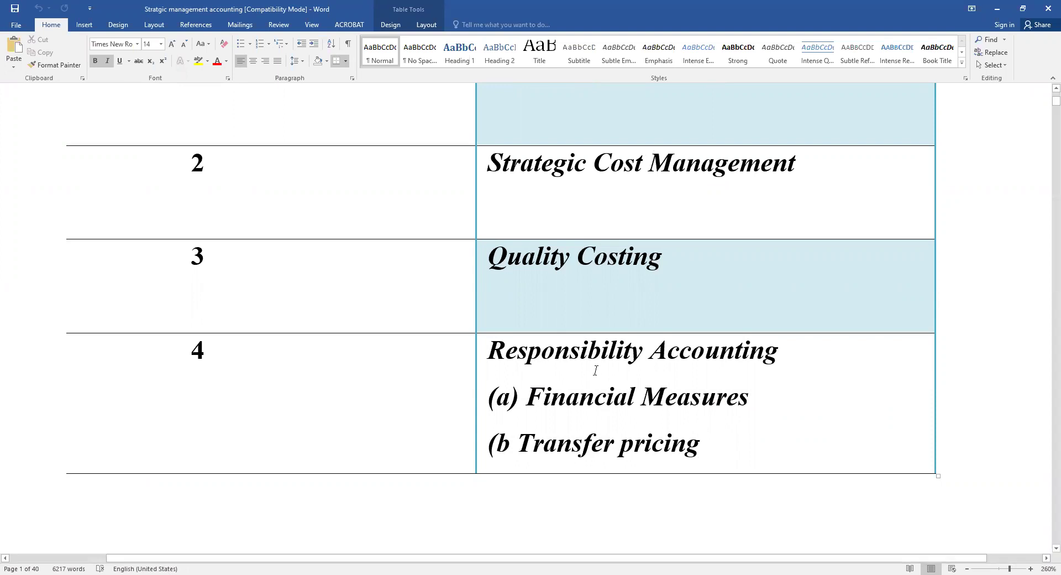
- Select the Responsibility Accounting heading and the (a) Financial Measures line
left_click_drag(489, 351, 790, 354)
left_click(593, 397)
left_click_drag(539, 402, 750, 399)
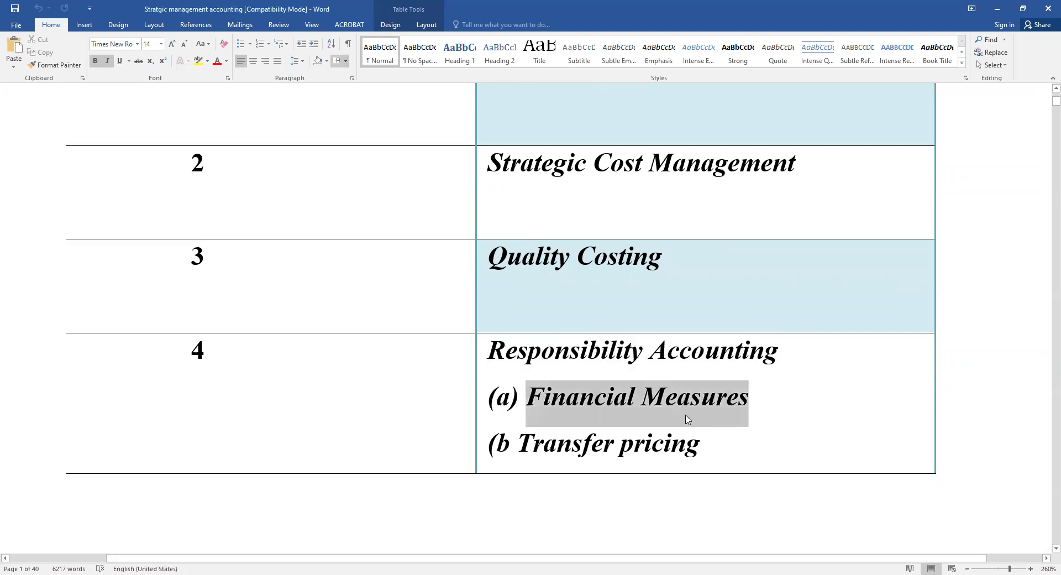
left_click(517, 443)
mouse_move(497, 394)
left_mouse_down()
mouse_move(747, 388)
mouse_move(780, 409)
mouse_move(754, 396)
mouse_move(491, 406)
left_mouse_up()
left_click(496, 393)
left_click_drag(619, 393, 763, 395)
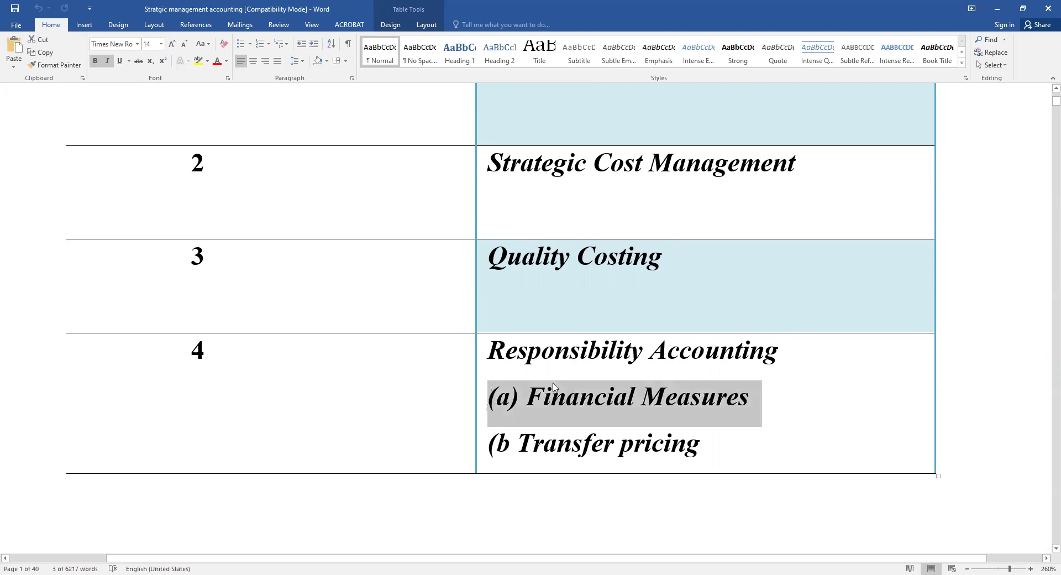
- On page 30, put a space between Required-(c) and Assume, then save the document
scroll(884, 221, "down", 8)
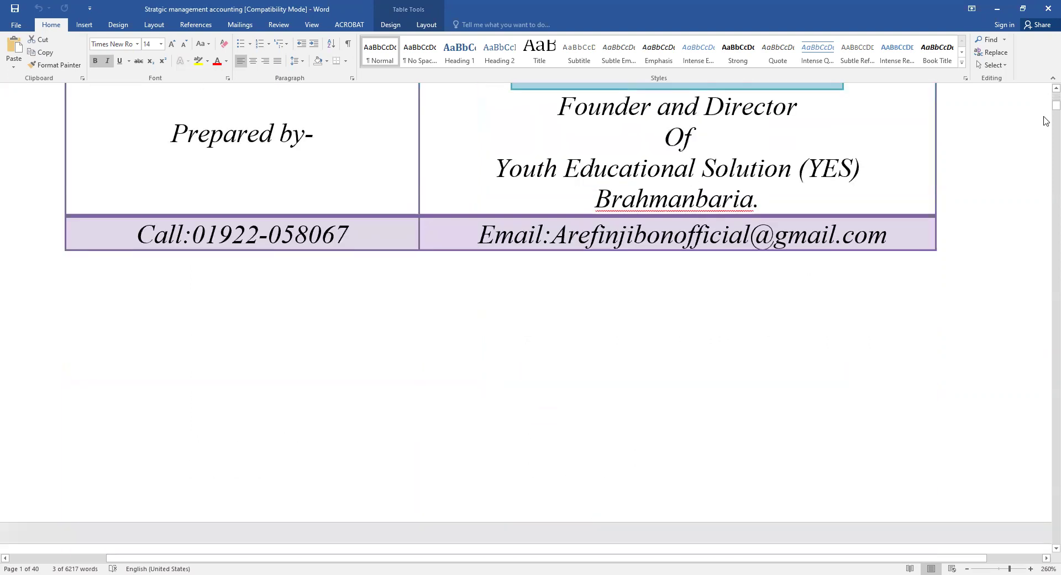
scroll(1045, 121, "down", 1)
left_click_drag(1046, 425, 1046, 432)
scroll(500, 306, "up", 2)
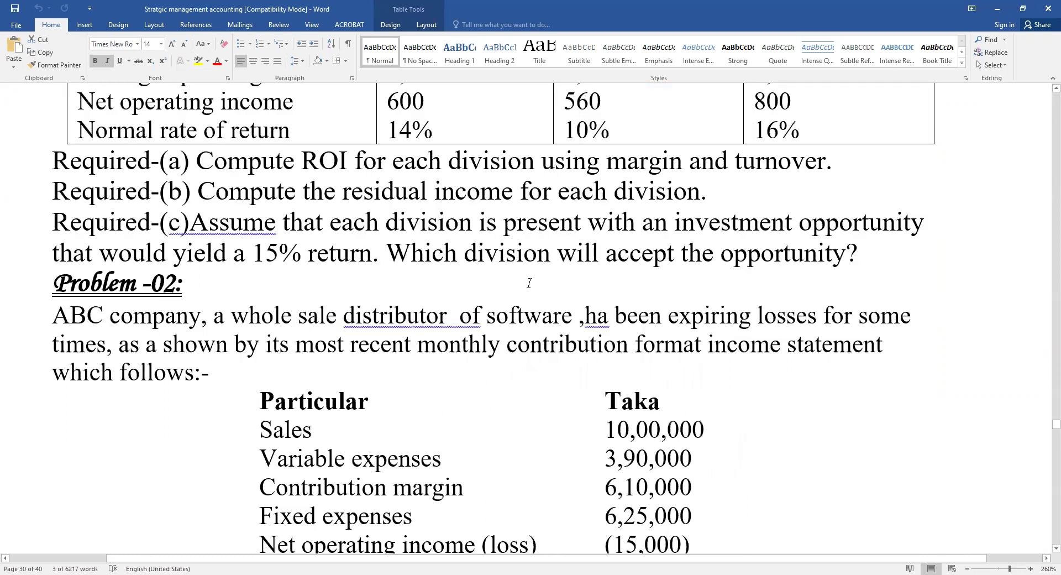
scroll(606, 253, "down", 4, "ctrl")
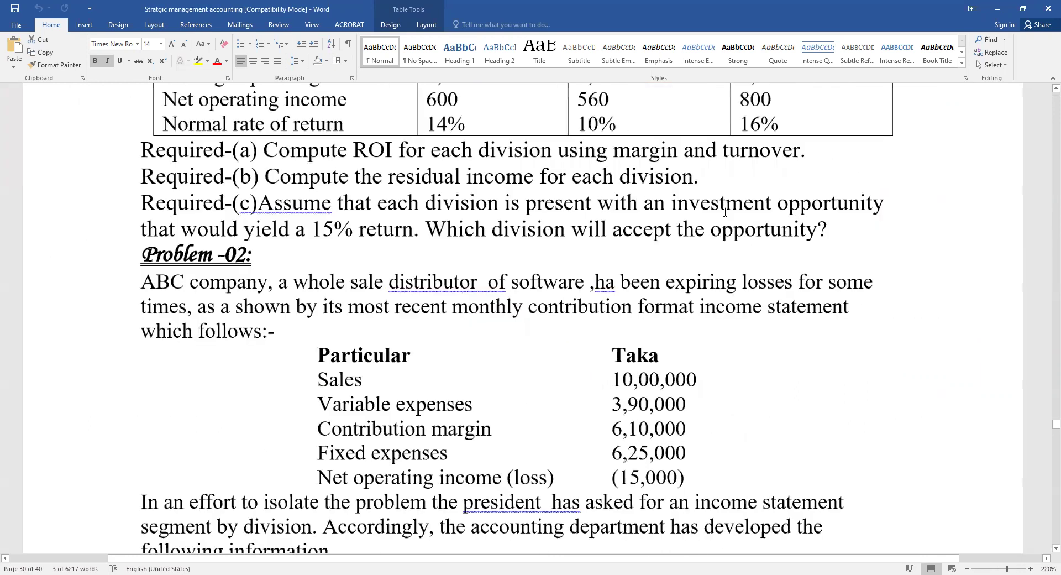
scroll(769, 159, "up", 5)
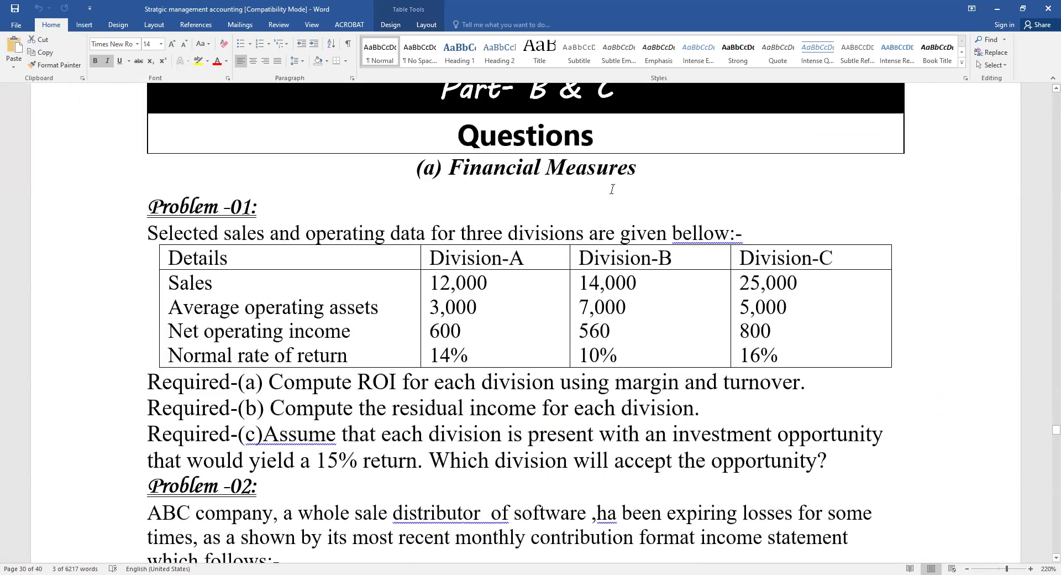
scroll(697, 240, "up", 3, "ctrl")
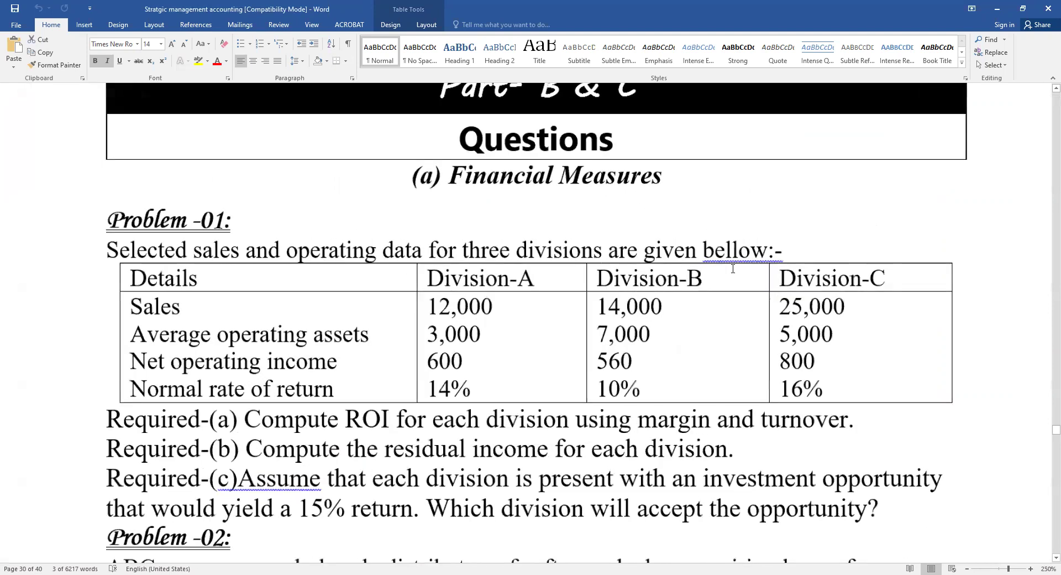
scroll(719, 266, "down", 1)
scroll(759, 260, "up", 1, "ctrl")
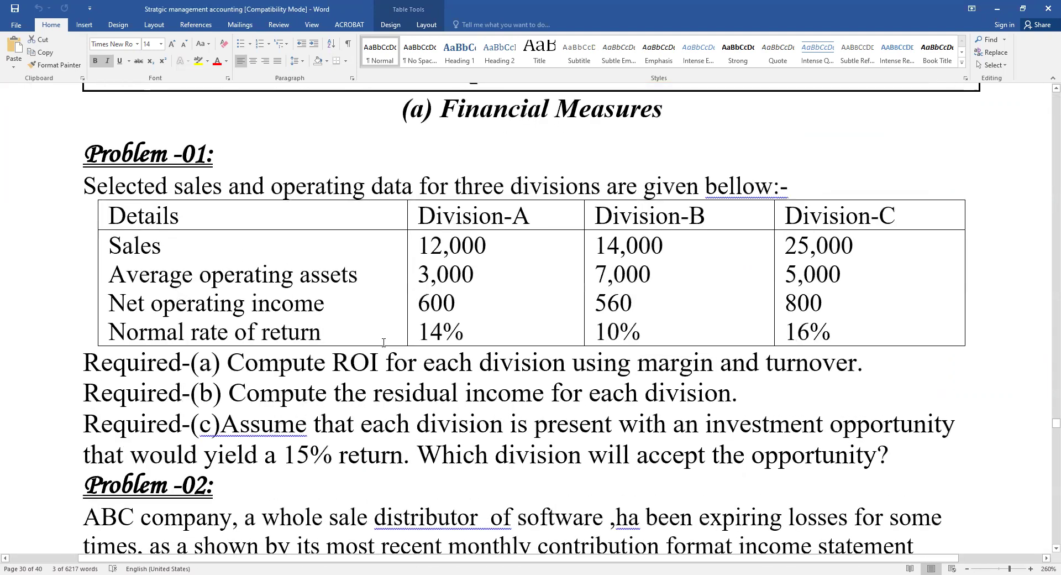
left_click(221, 424)
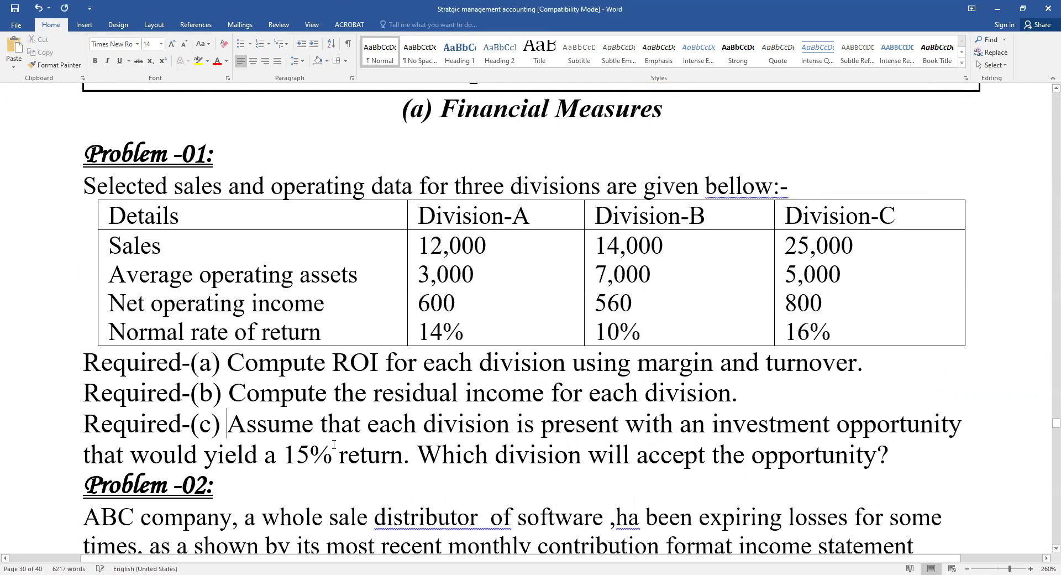
key("ctrl+s")
- Add a blank line above the Problem -02 heading, then select the Problem -01: heading
left_click(83, 488)
key("Return")
key("Return")
scroll(298, 426, "up", 1)
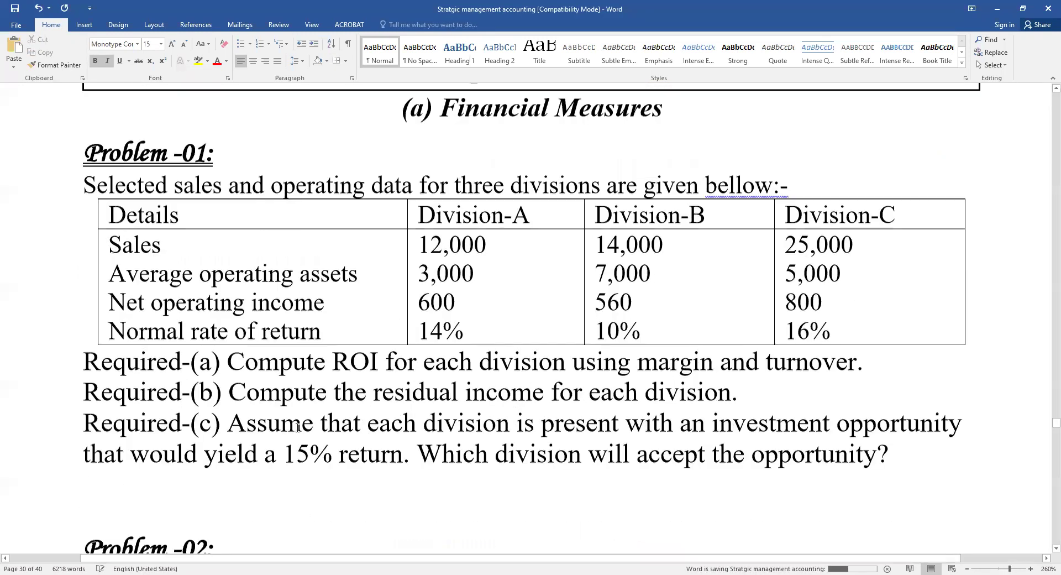
scroll(297, 427, "up", 1)
left_click_drag(86, 166, 220, 167)
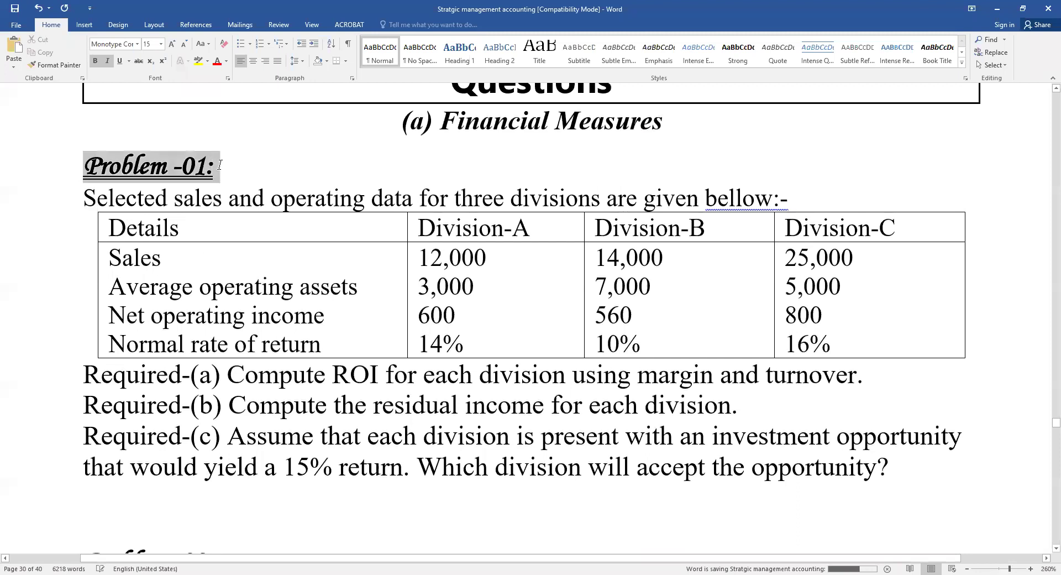
- Correct 'bellow:-' to the suggested 'bellow: -' in the problem's opening line
left_click(84, 200)
left_click_drag(84, 200, 801, 194)
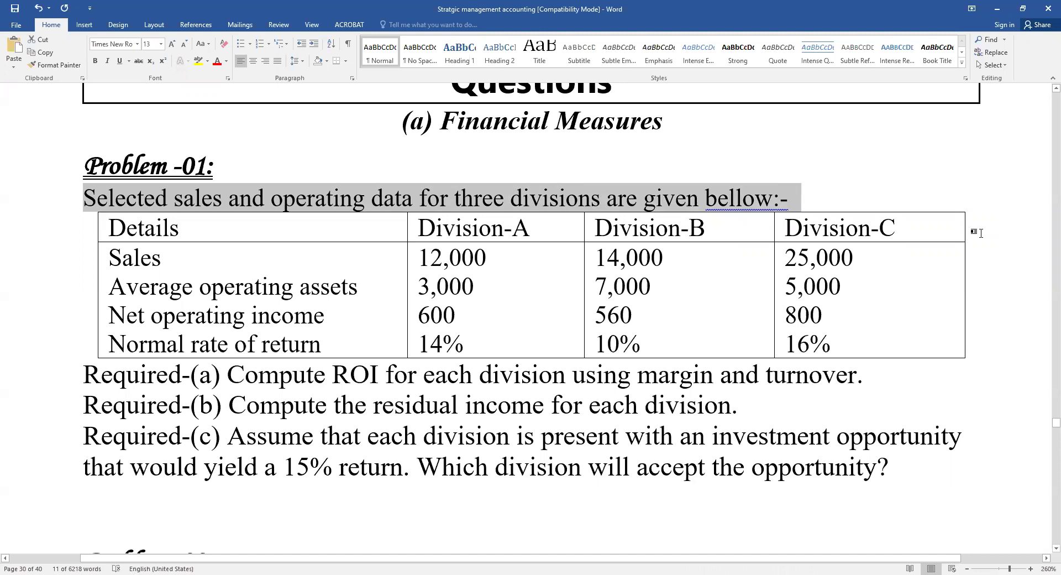
left_click(471, 215)
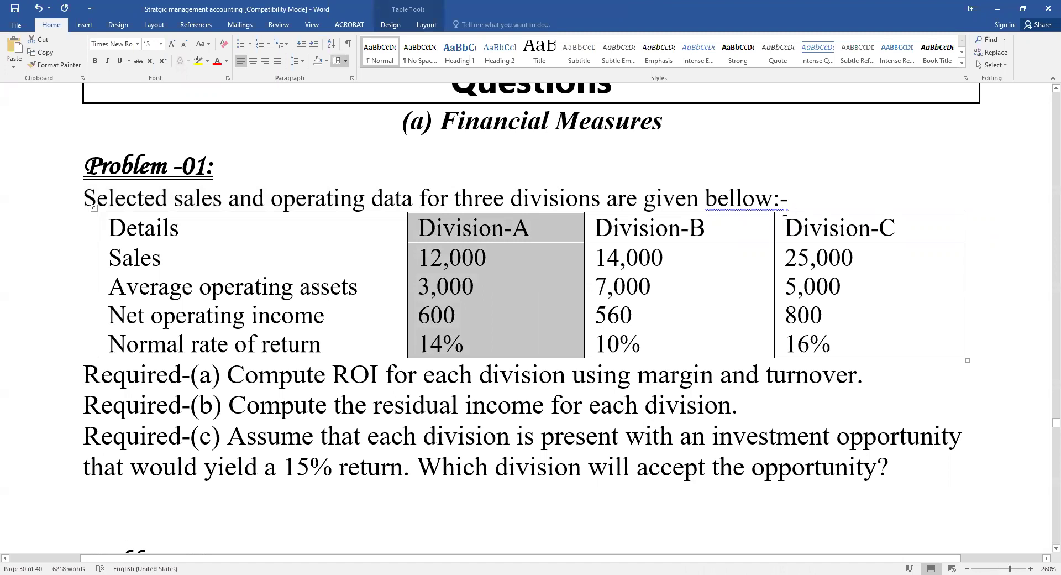
right_click(748, 202)
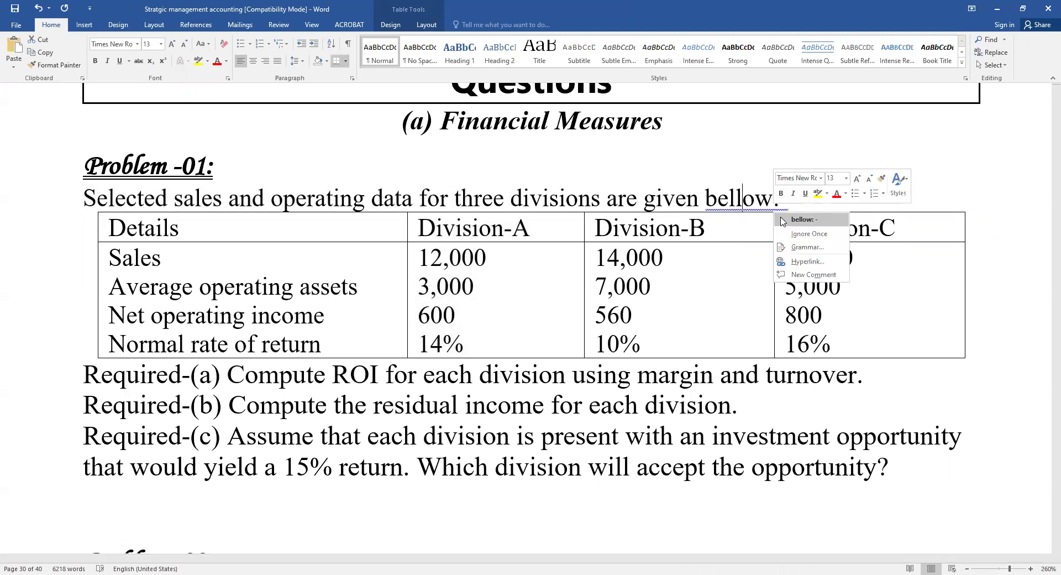
left_click(804, 220)
- Review the Sales to Normal rate of return rows, then highlight Required-(a) in yellow
double_click(112, 260)
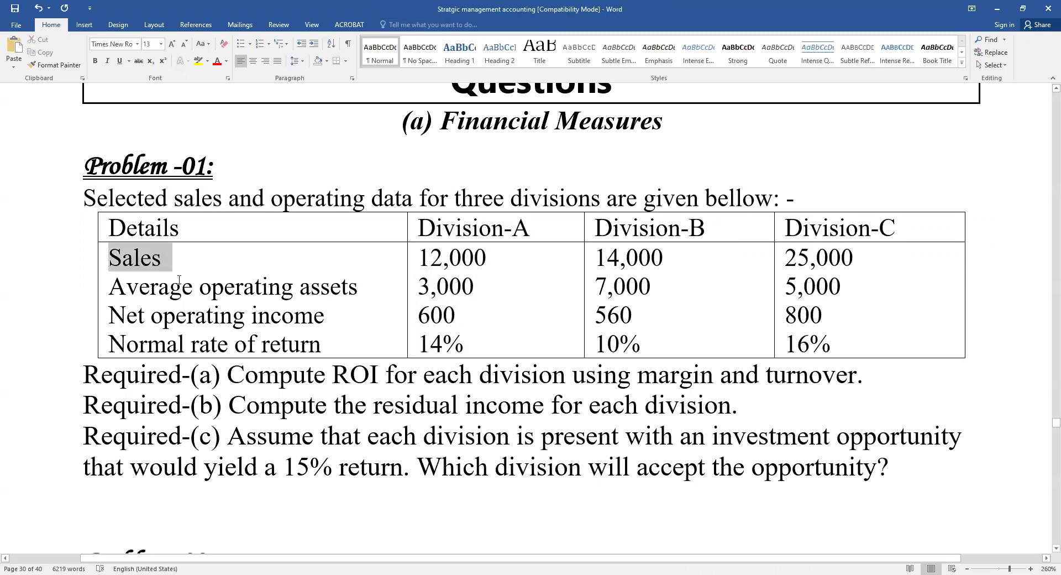
left_click_drag(160, 286, 387, 288)
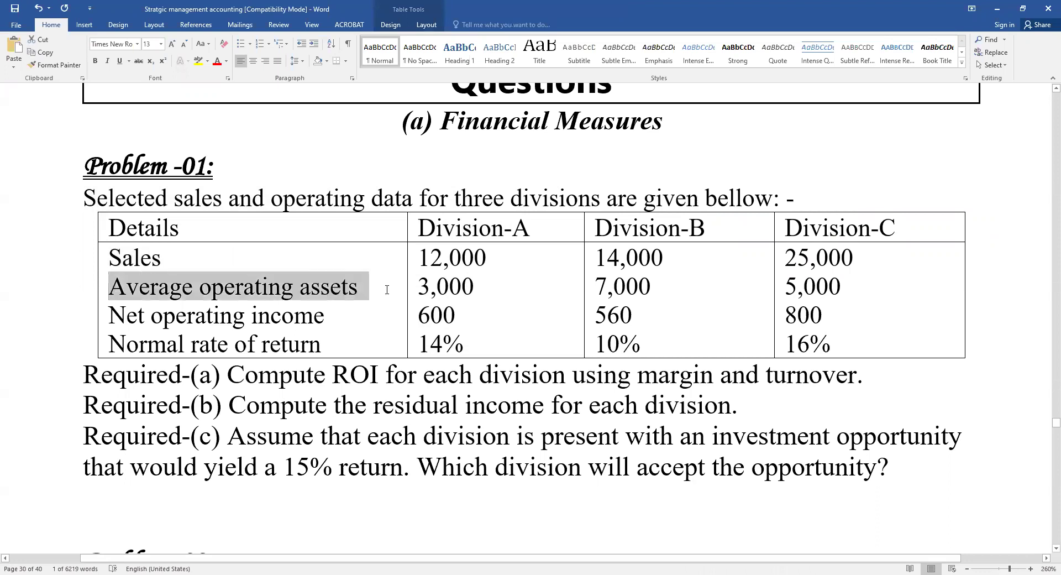
left_click_drag(120, 318, 336, 319)
left_click_drag(108, 346, 157, 346)
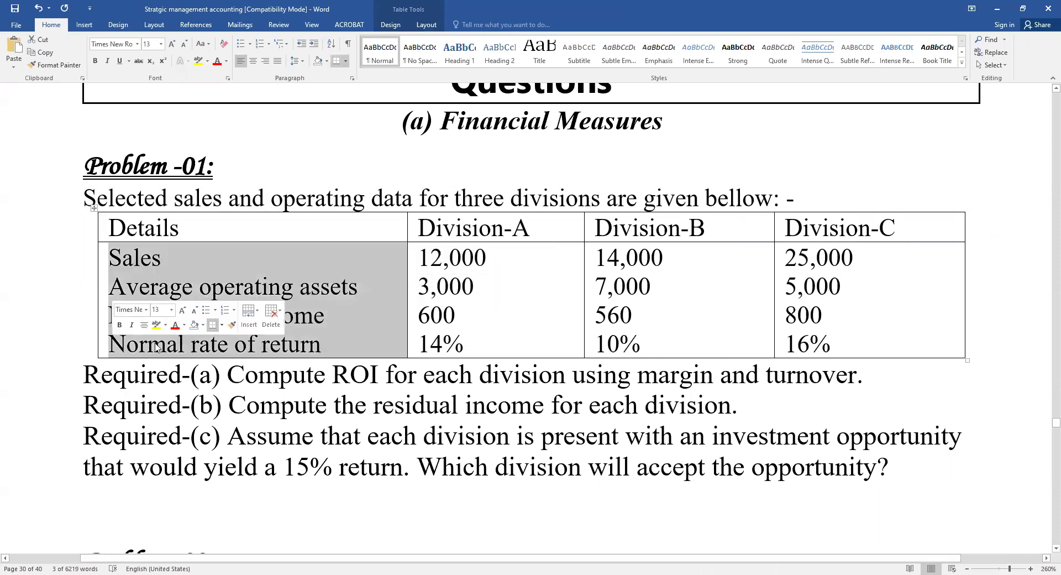
left_click(333, 263)
mouse_move(552, 233)
left_mouse_down()
mouse_move(575, 343)
mouse_move(818, 339)
left_mouse_up()
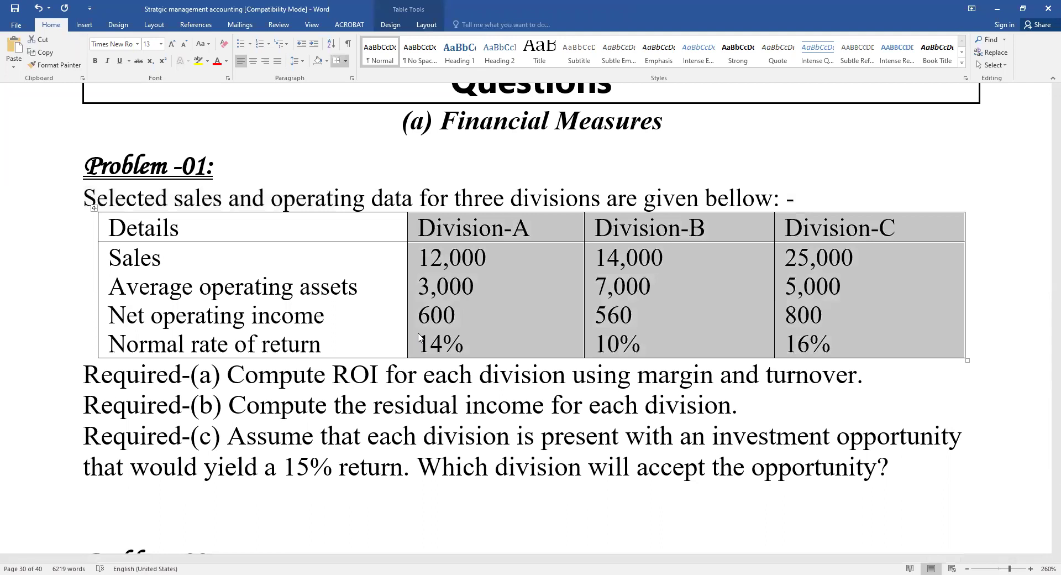
left_click_drag(78, 376, 385, 367)
left_click(198, 61)
- Highlight 'Compute ROI for each division using margin and turnover.' in turquoise, adding a line after it
left_click_drag(472, 368, 866, 365)
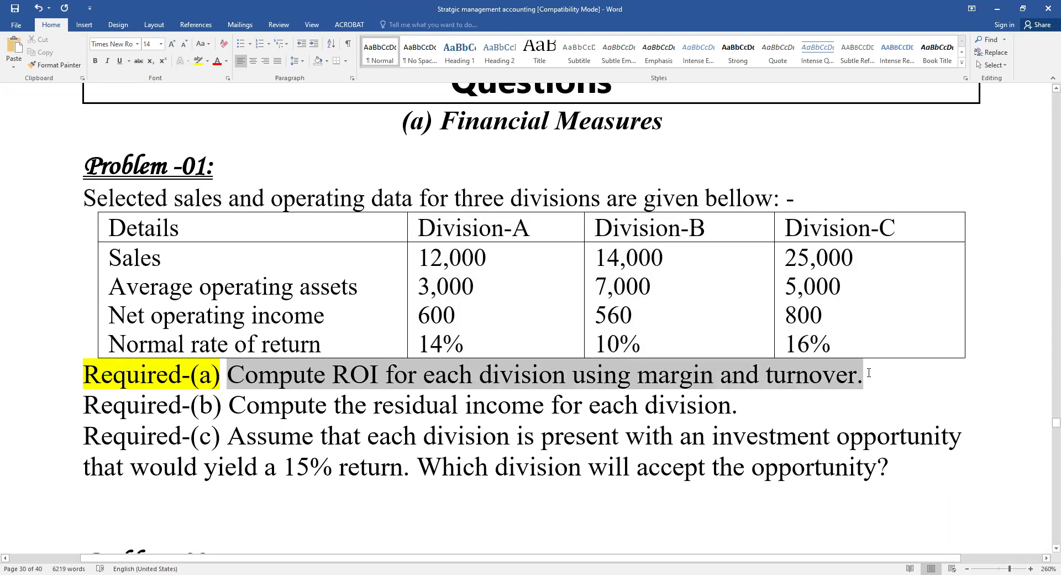
left_click(207, 61)
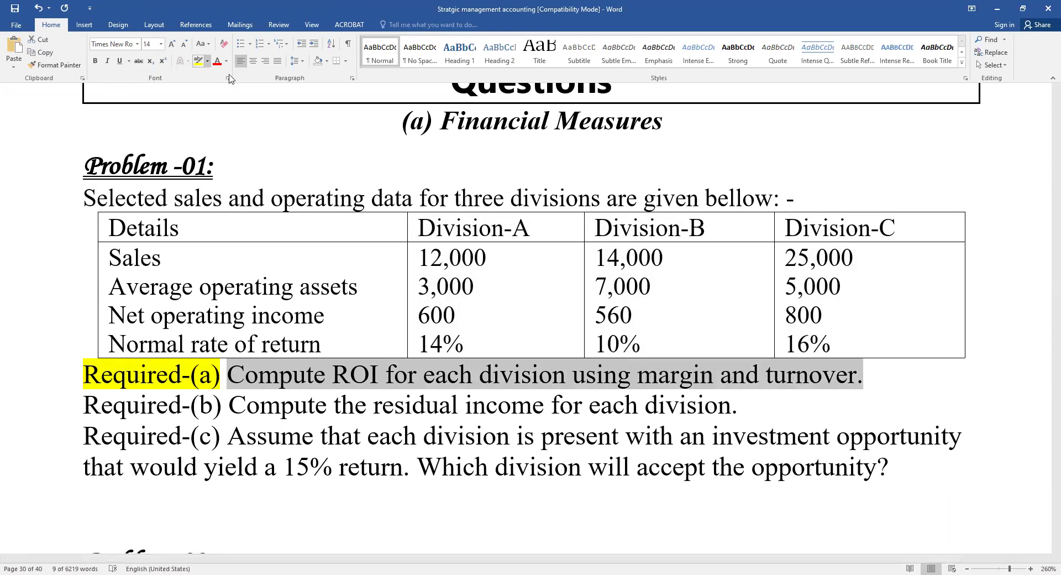
left_click(766, 409)
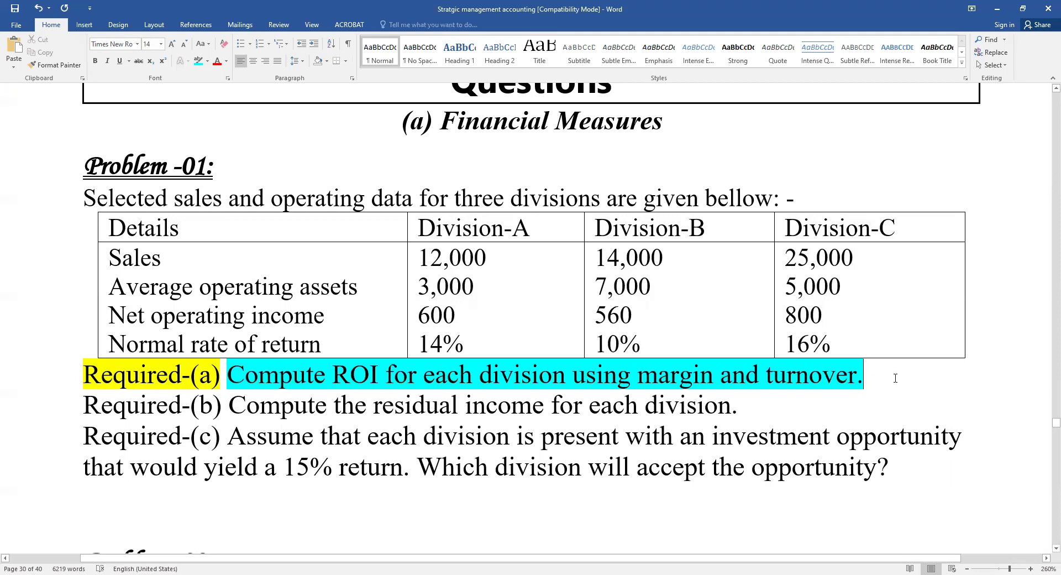
key("Return")
key("Return")
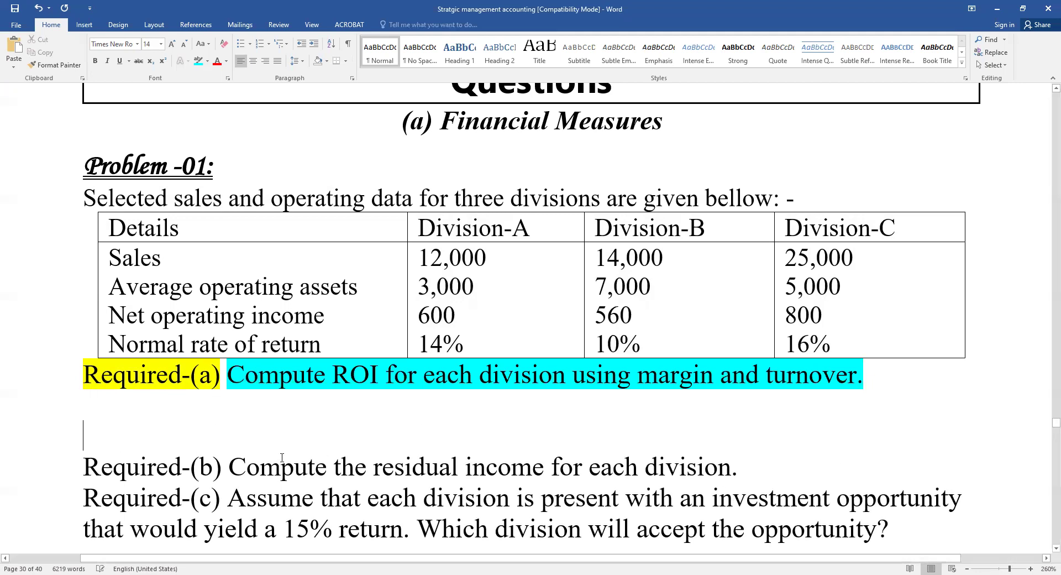
- Insert several empty lines beneath the Required-(a) sentence for the working
scroll(244, 303, "down", 2)
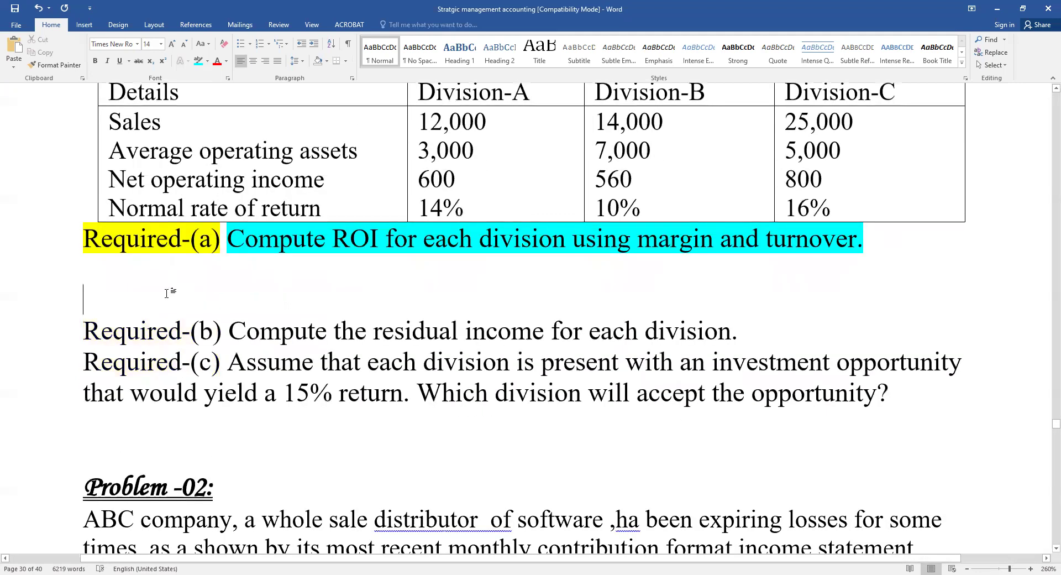
key("Return")
left_click(136, 275)
key("Return")
left_click(136, 275)
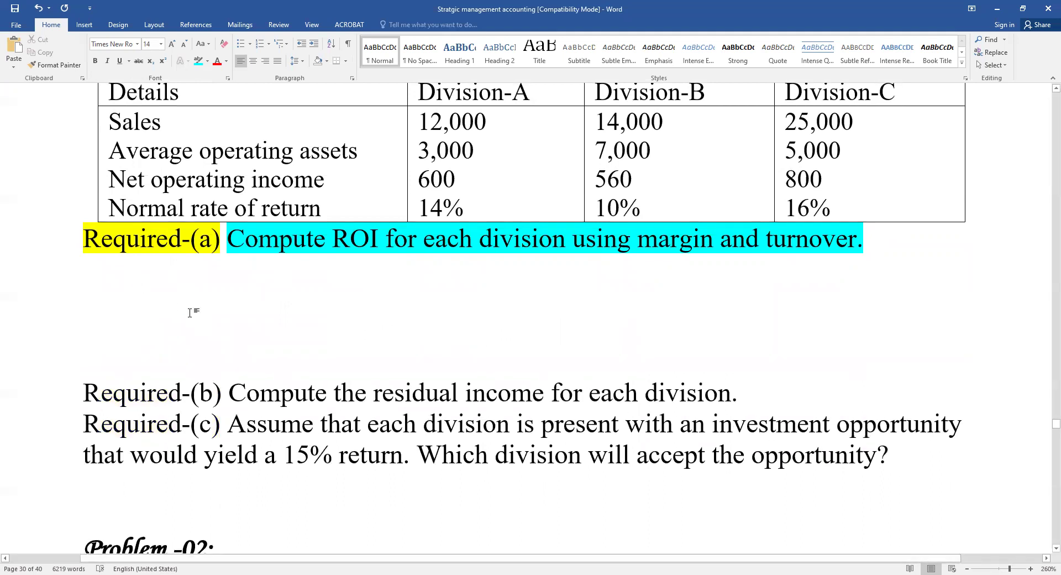
key("Return")
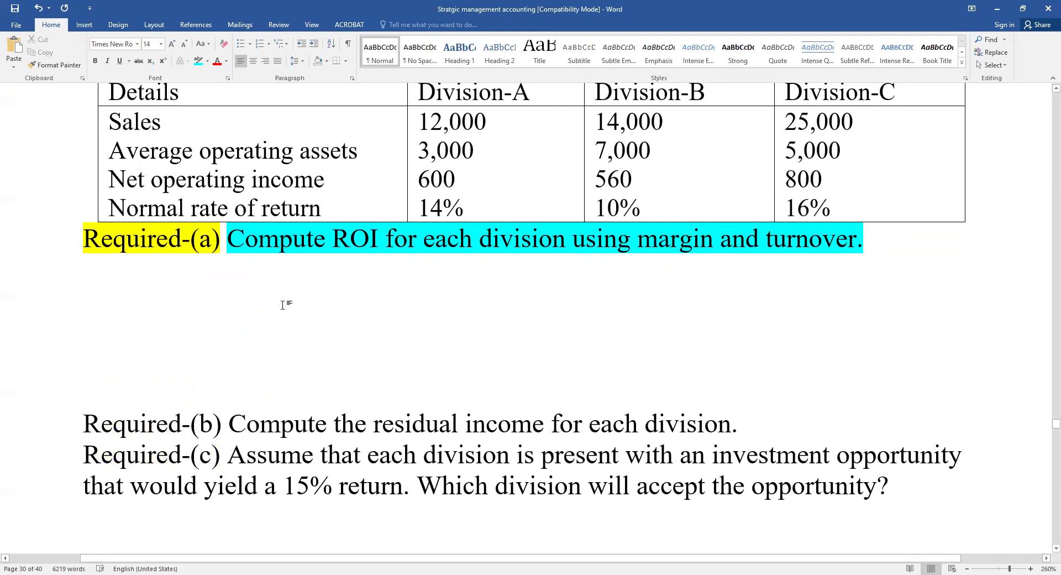
scroll(277, 315, "up", 2)
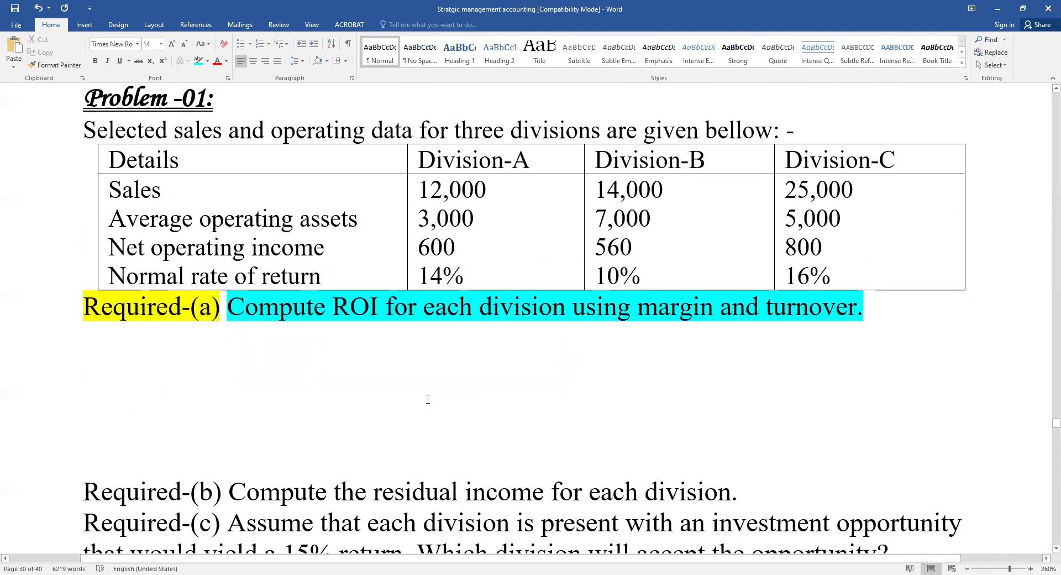
- Type the line 'ROI = Margin', fixing the typo 'Margine'
type("RO")
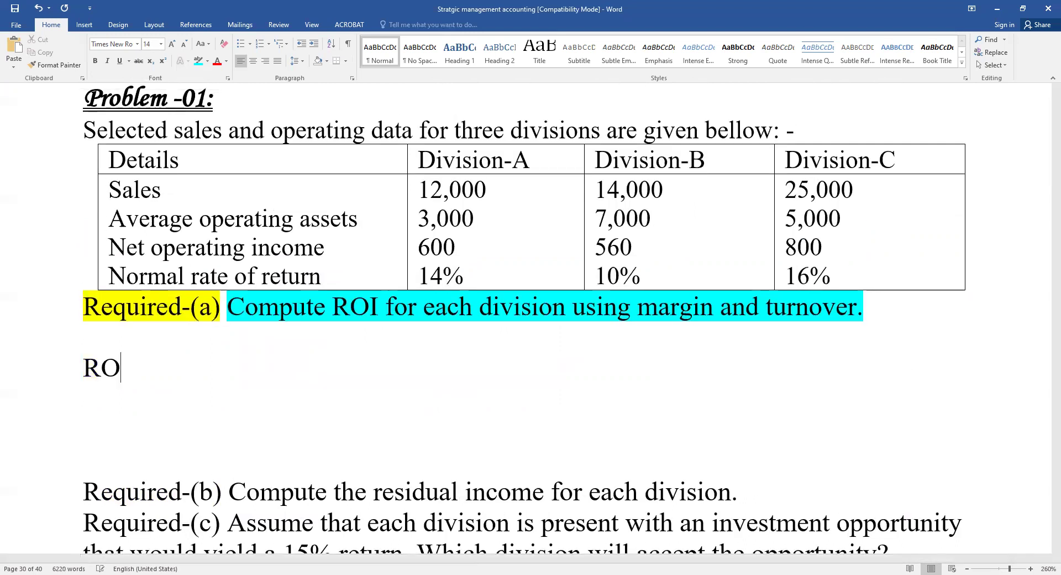
type("I =")
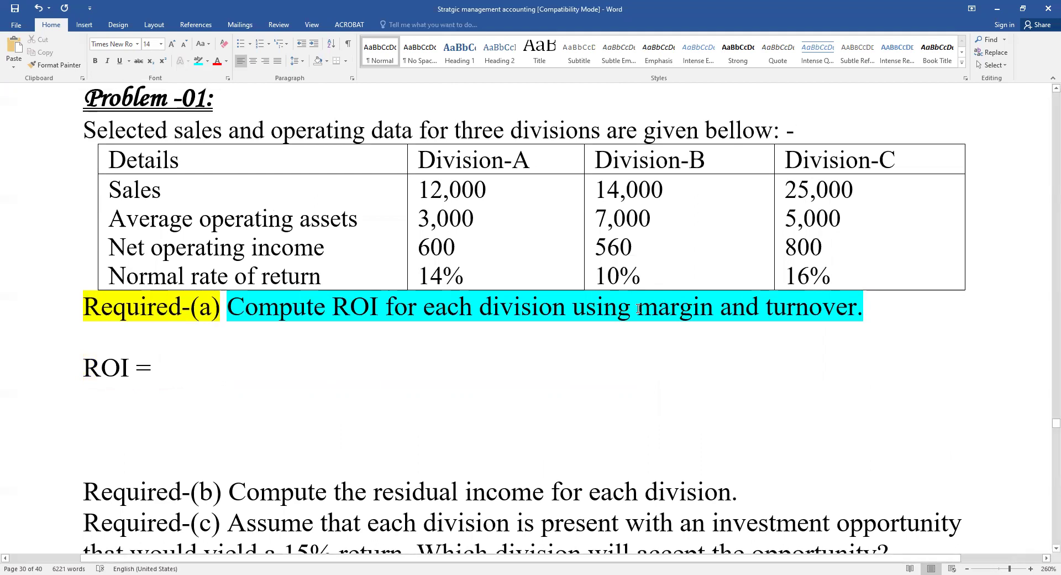
left_click_drag(637, 309, 679, 309)
left_click(201, 349)
type("Margine")
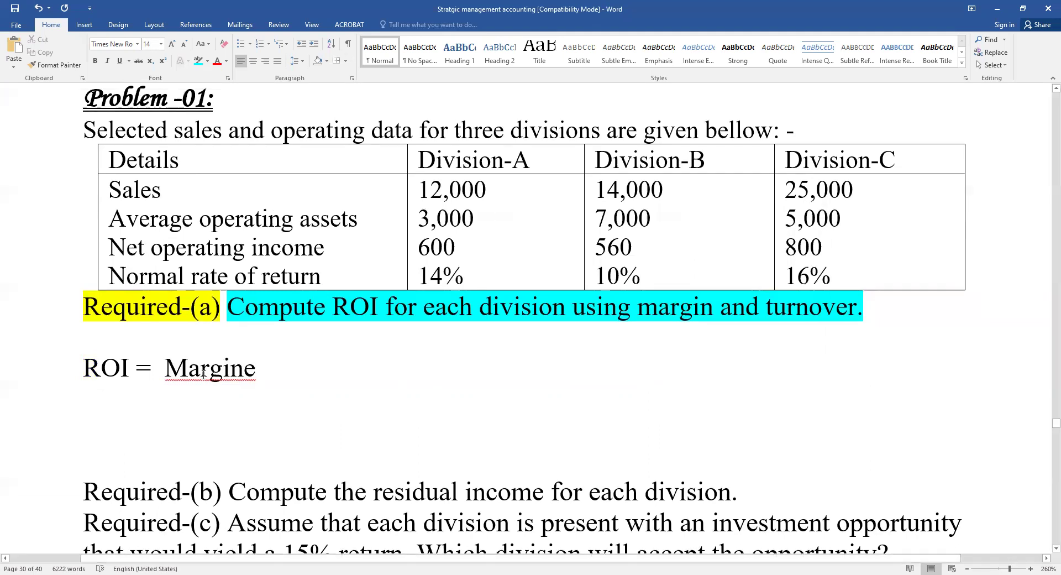
key("BackSpace")
left_click(84, 24)
- Append an equation reading '× Turn Ove' after Margin on the ROI line
left_click(804, 51)
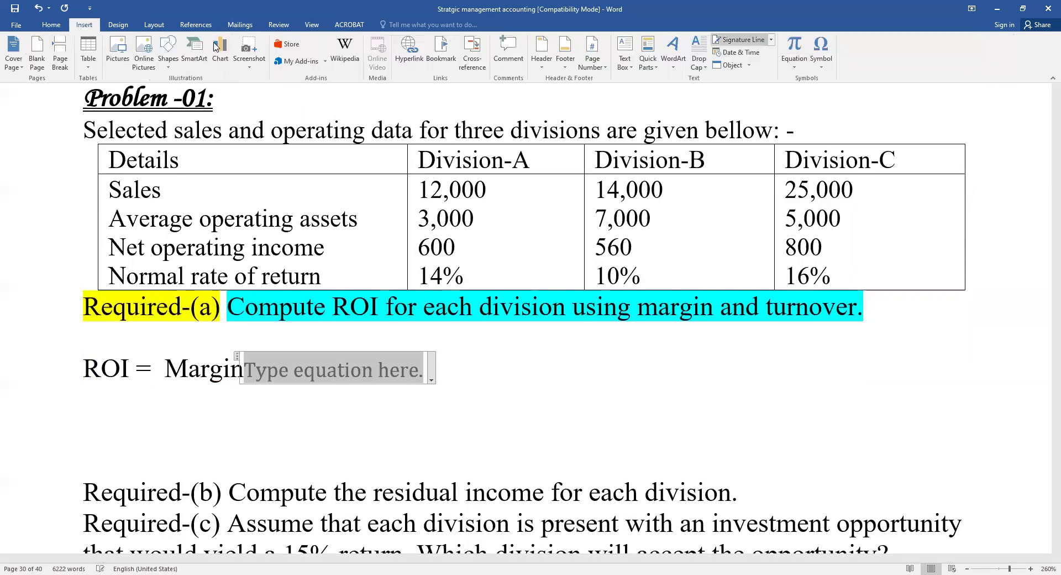
type("×T")
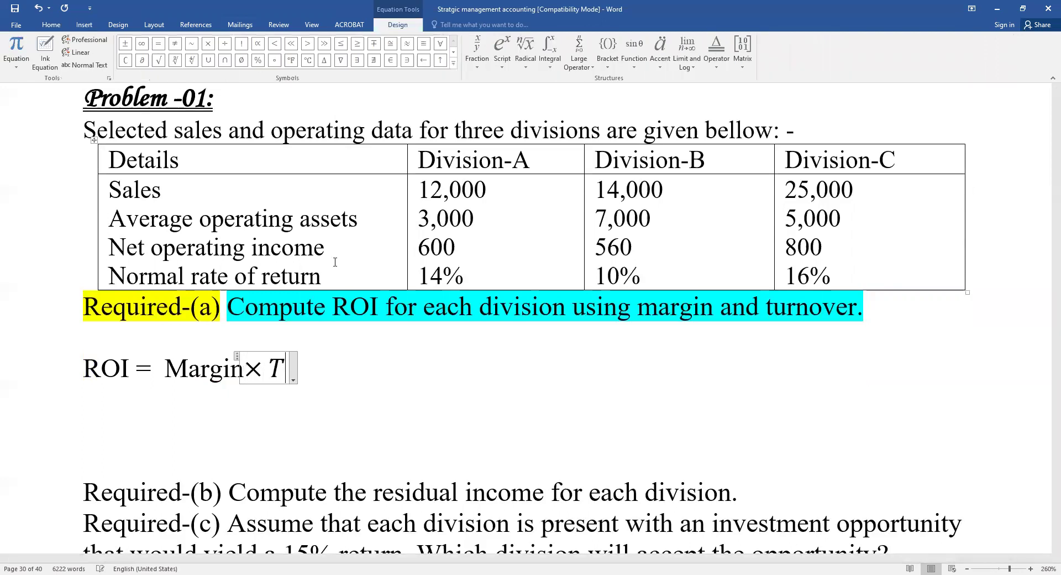
type("urn")
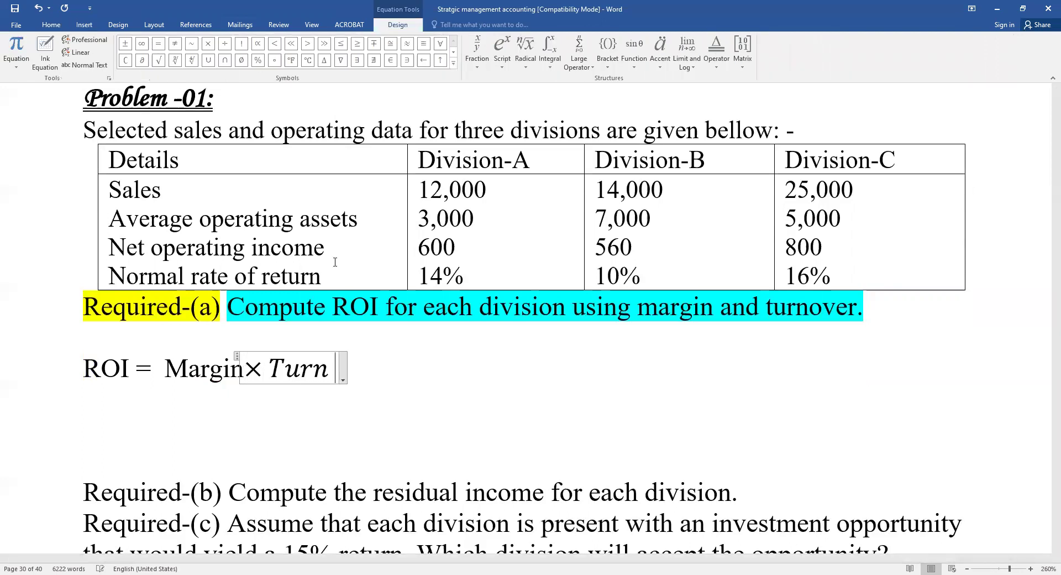
type(" Ove")
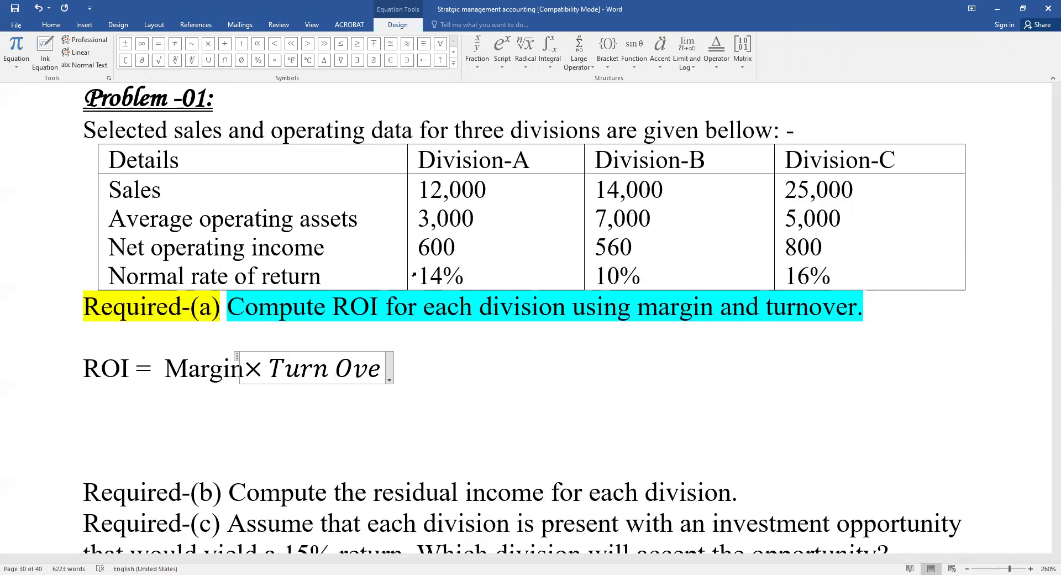
left_click(402, 371)
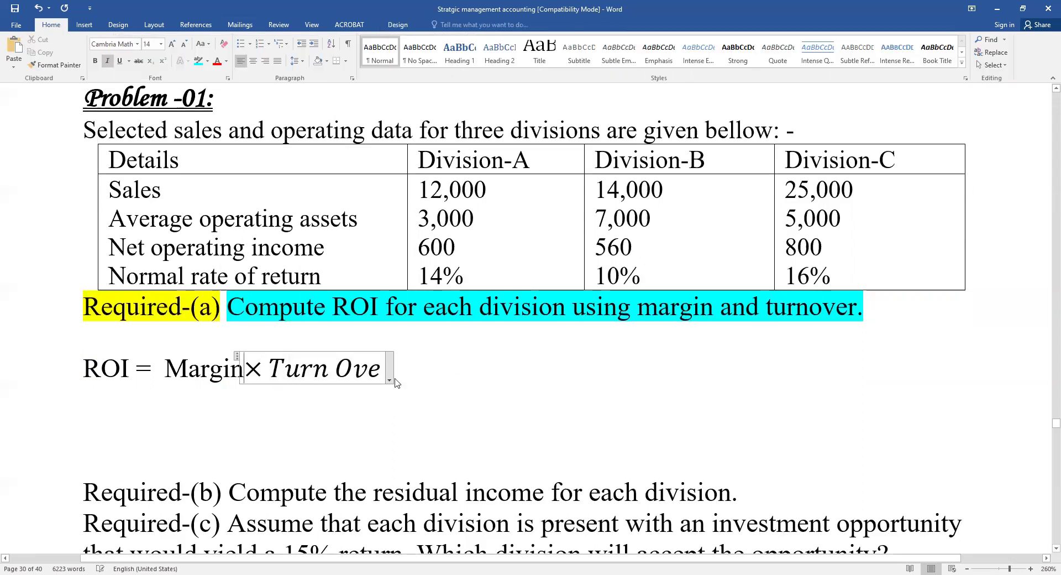
left_click(435, 375)
- On a new line, add '=' and a stacked-fraction equation Net income over sales
key("Return")
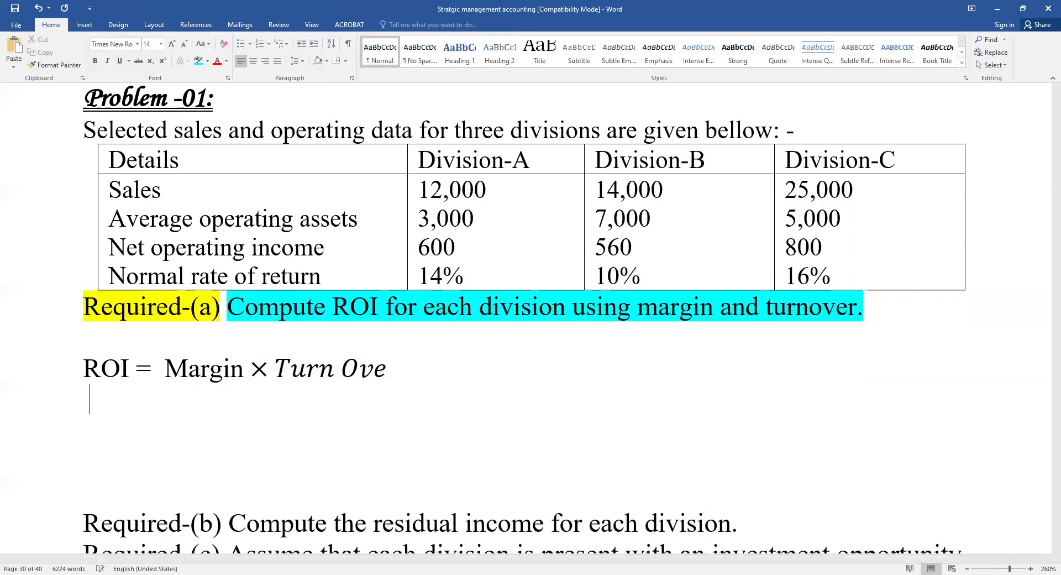
type("=")
left_click(84, 24)
left_click(794, 45)
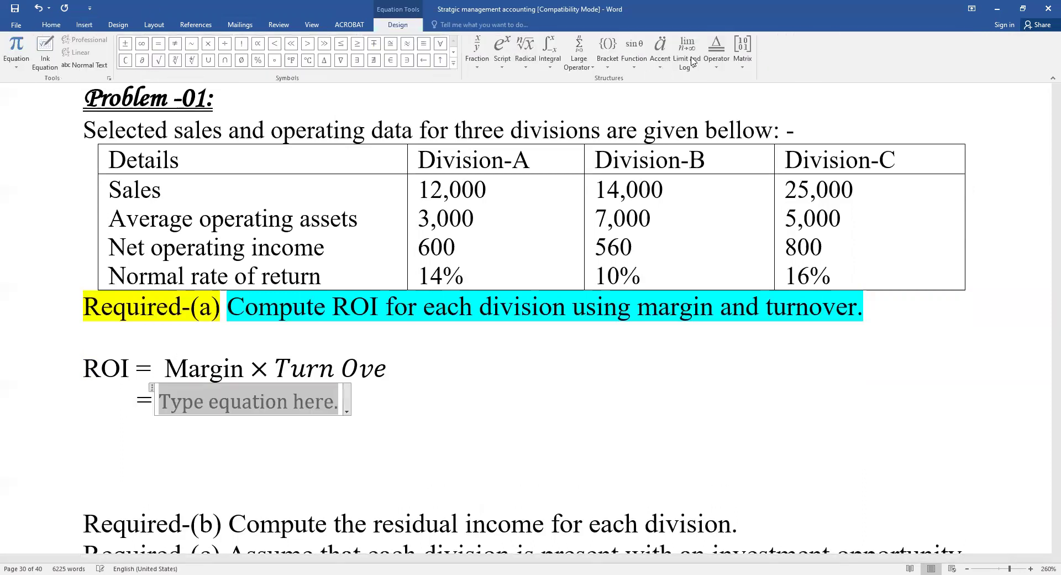
left_click(476, 48)
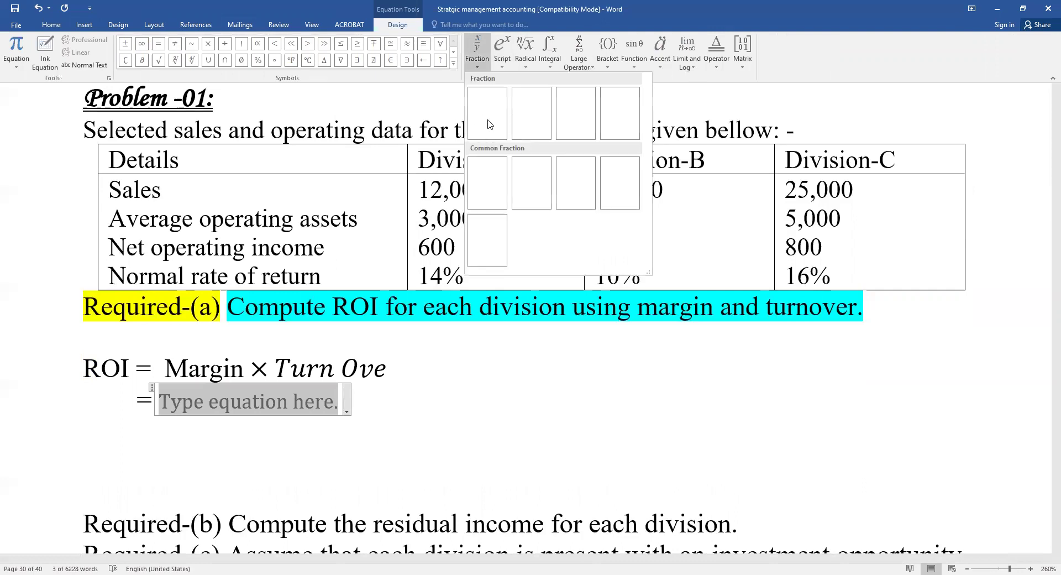
left_click(488, 105)
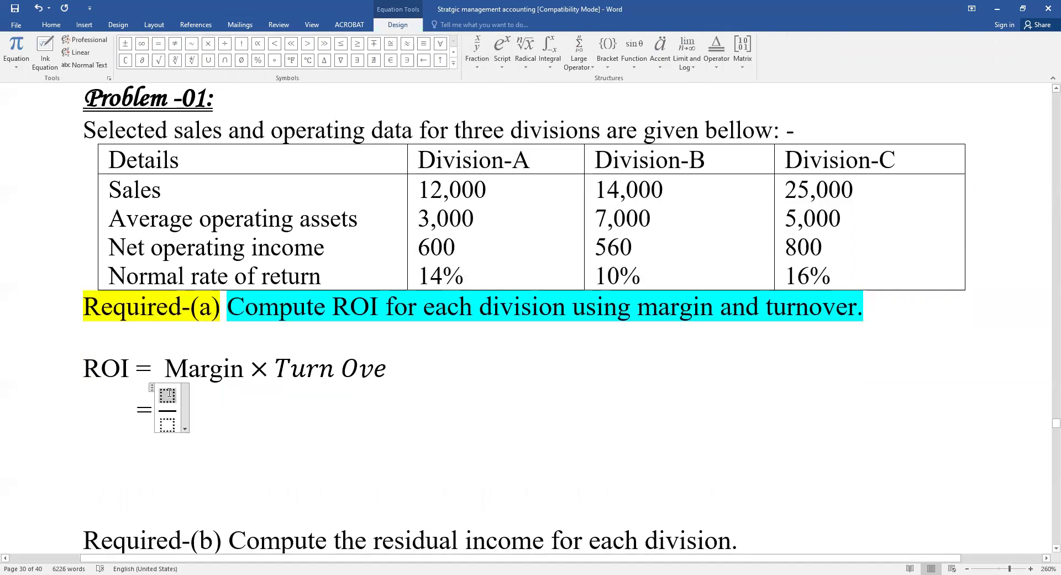
type("Net")
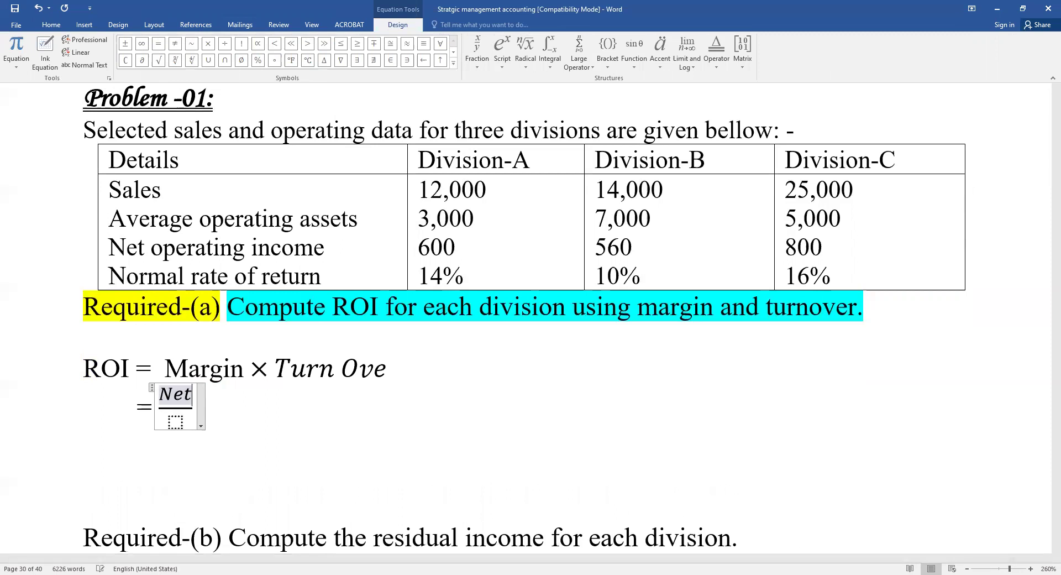
type(" income")
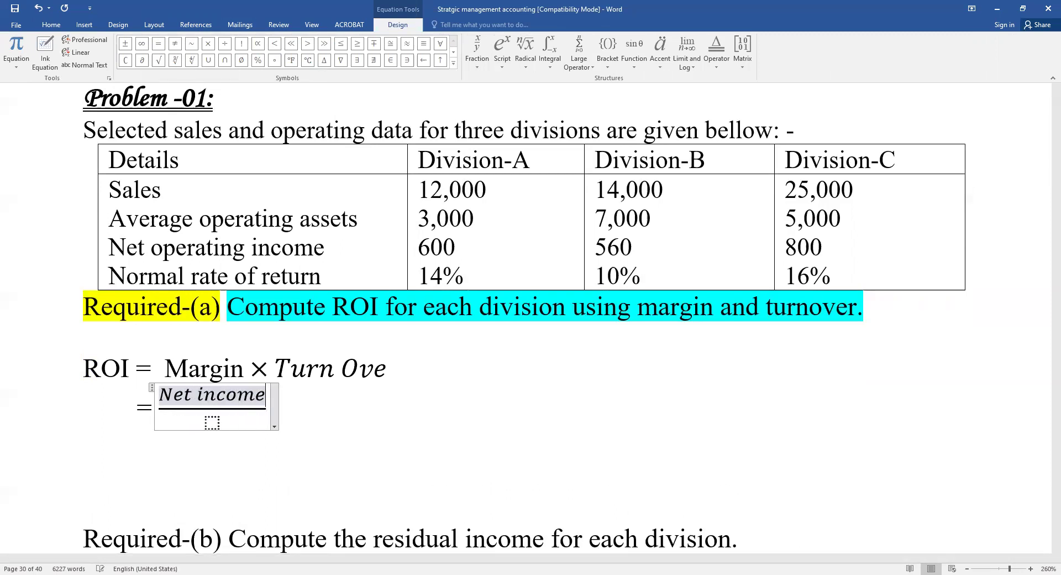
key("Down")
type("sa")
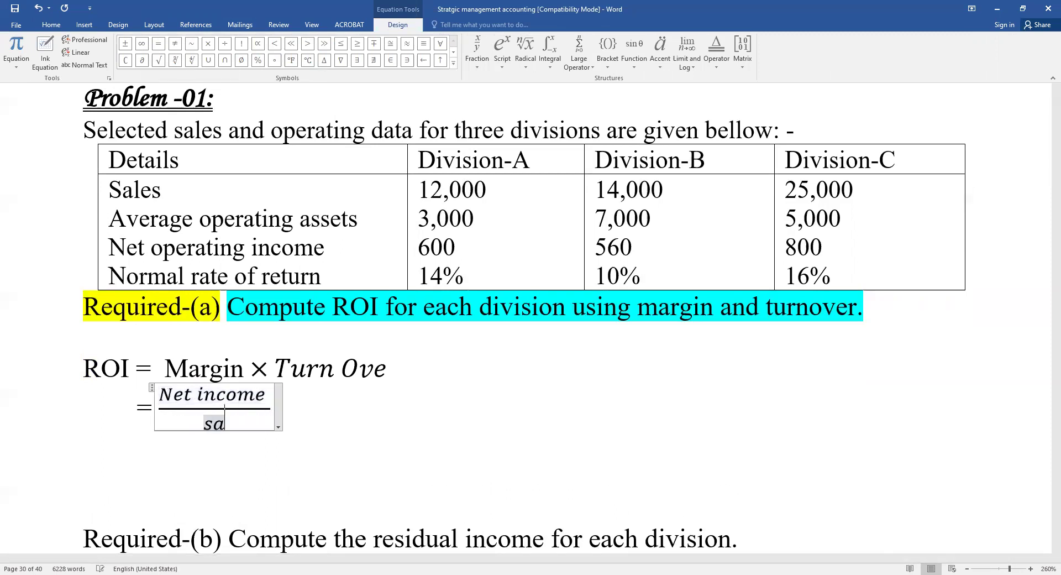
type("les")
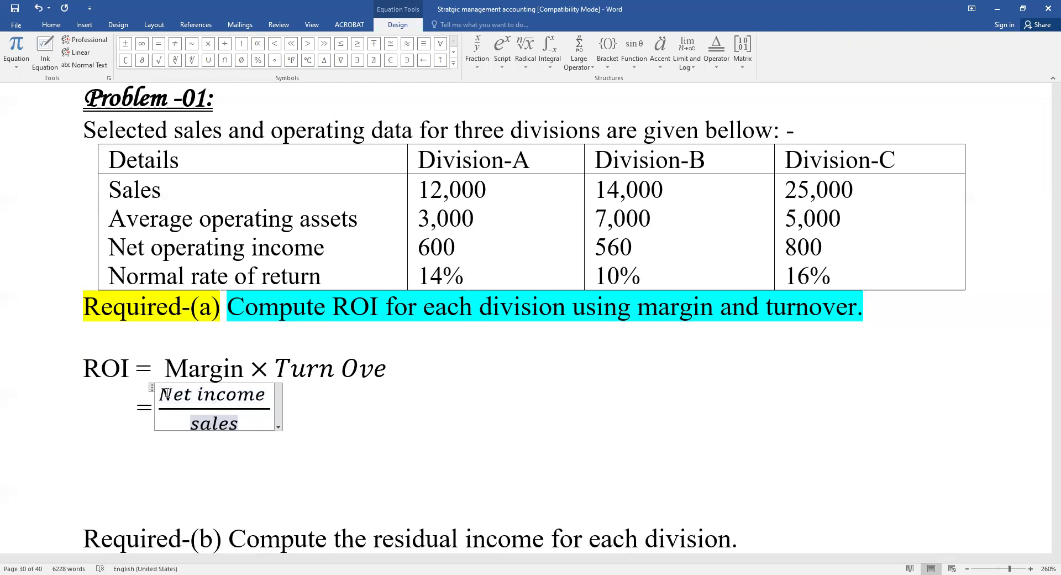
left_click_drag(249, 367, 267, 375)
key("ctrl+c")
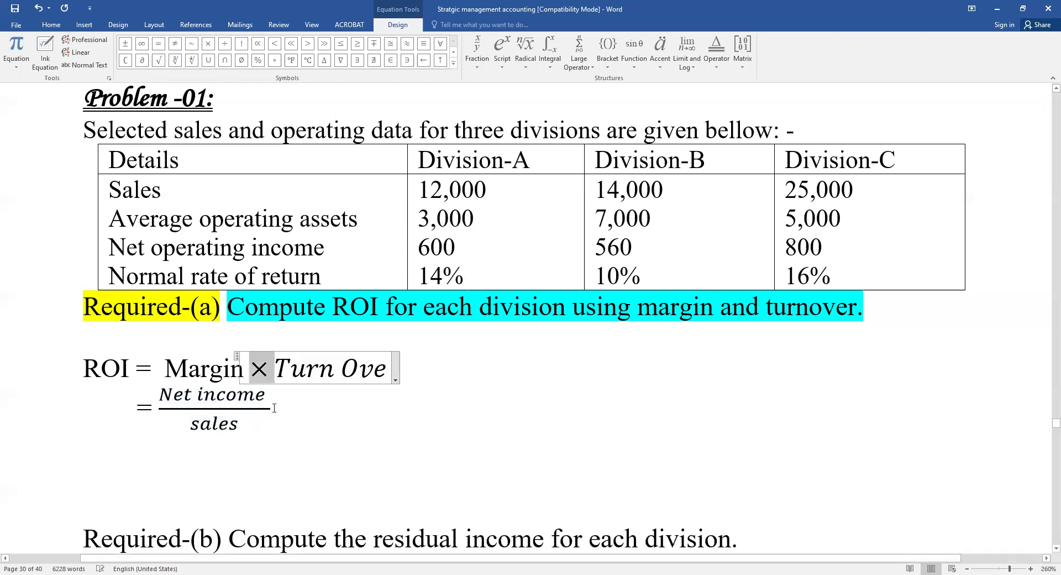
left_click(286, 402)
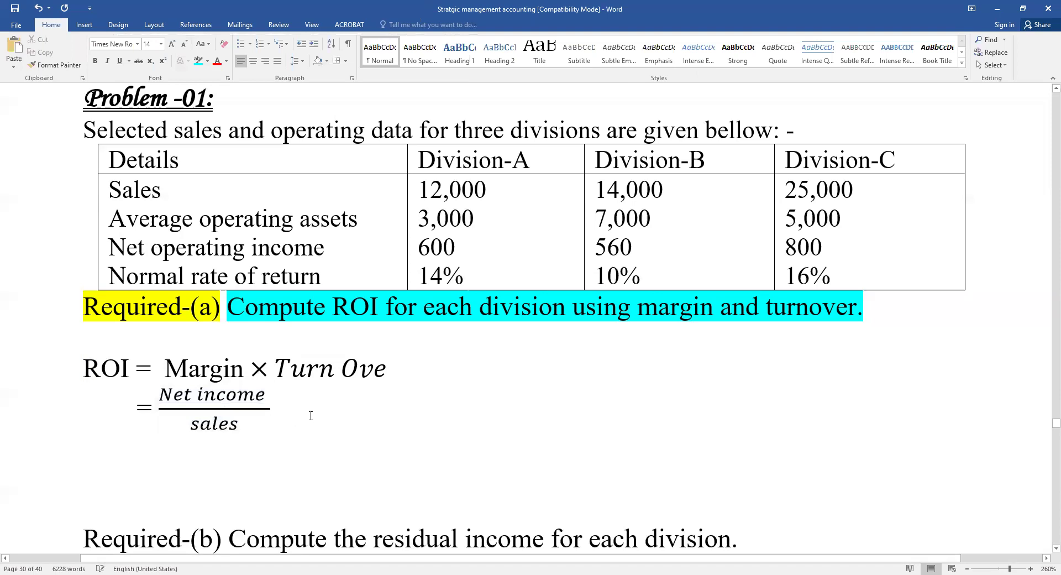
- Add a second fraction after the × sign and change it to Sale over Average Assets
key("ctrl+v")
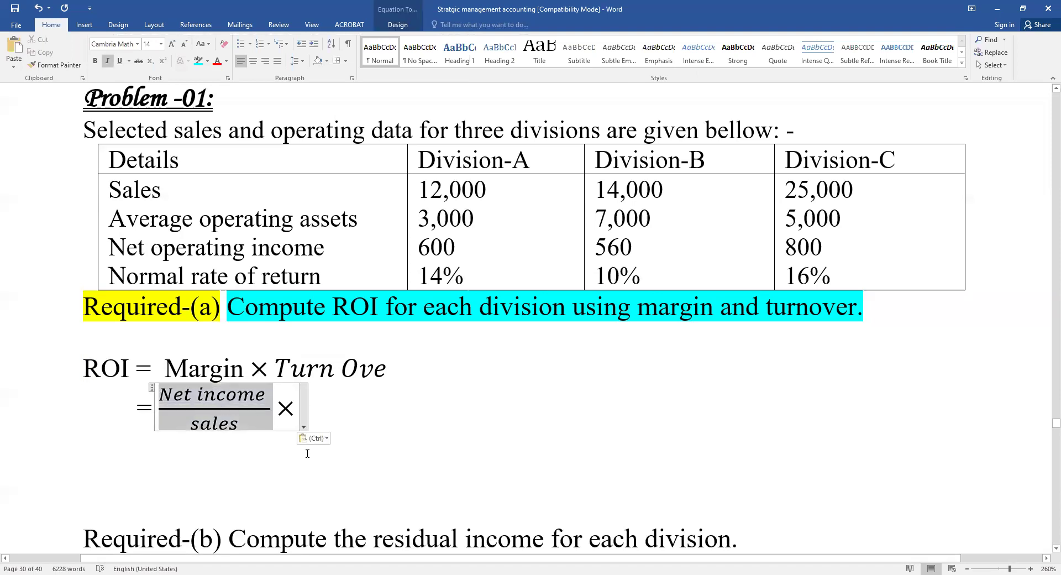
left_click(334, 408)
key("ctrl+v")
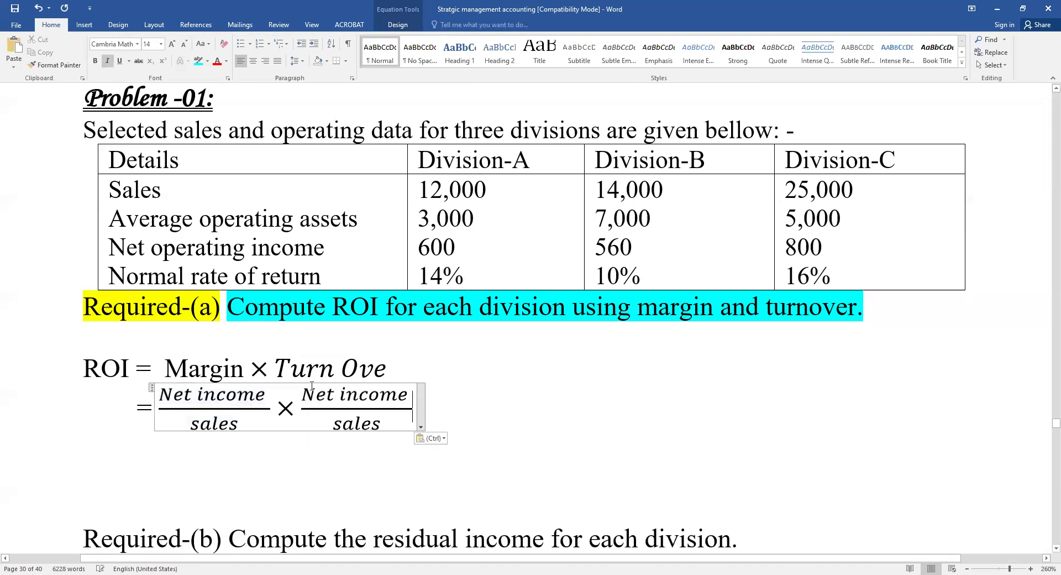
left_click(388, 369)
left_click(367, 425)
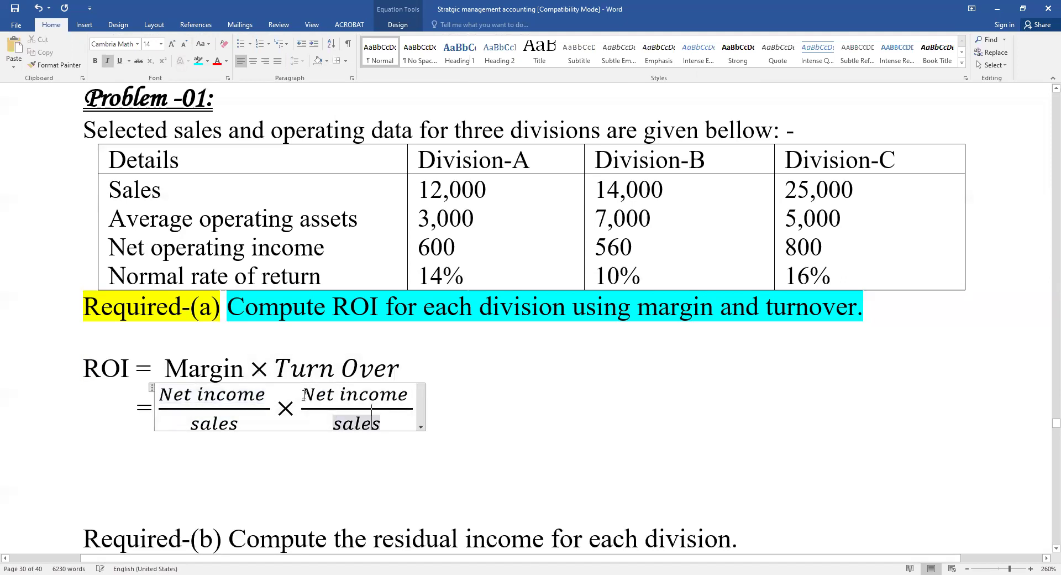
left_click_drag(314, 393, 411, 397)
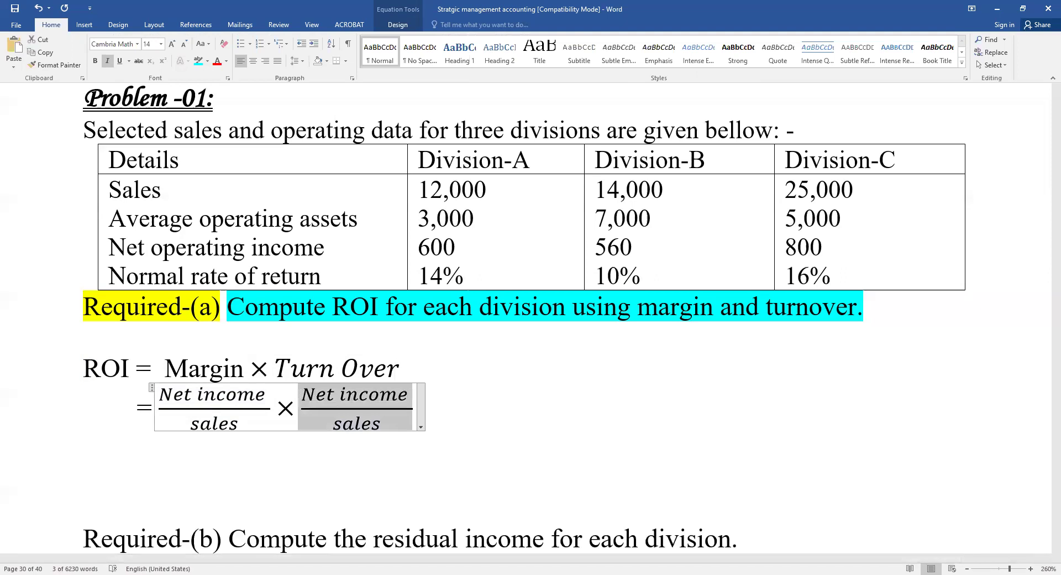
left_click(307, 368)
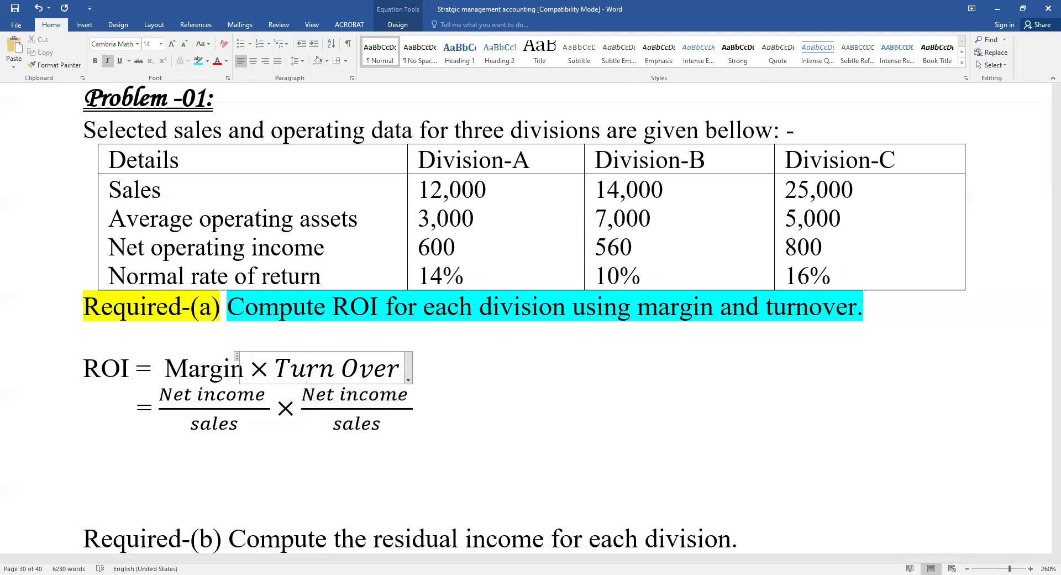
left_click_drag(303, 394, 409, 394)
type("Sale")
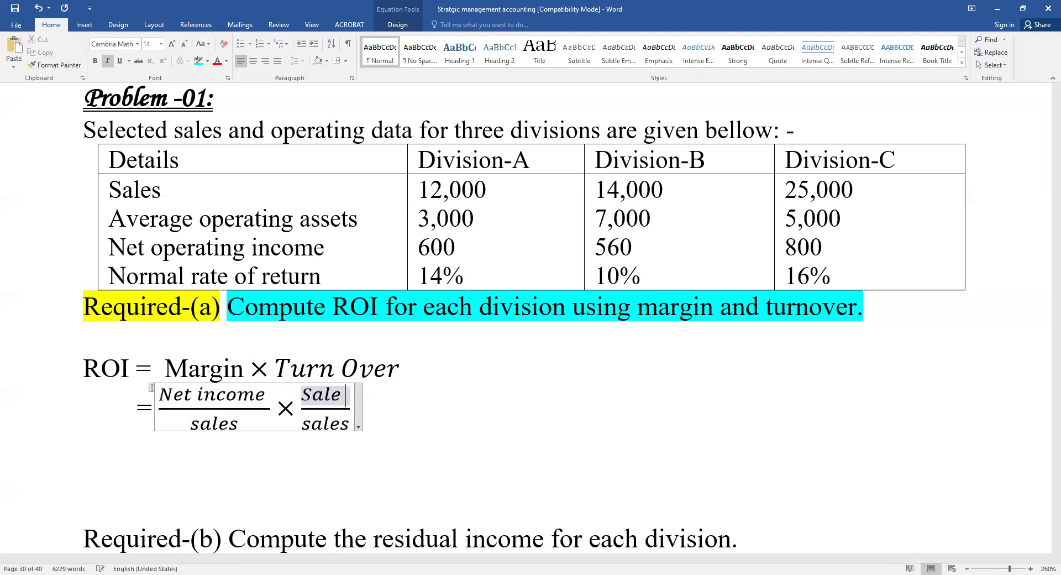
key("Down")
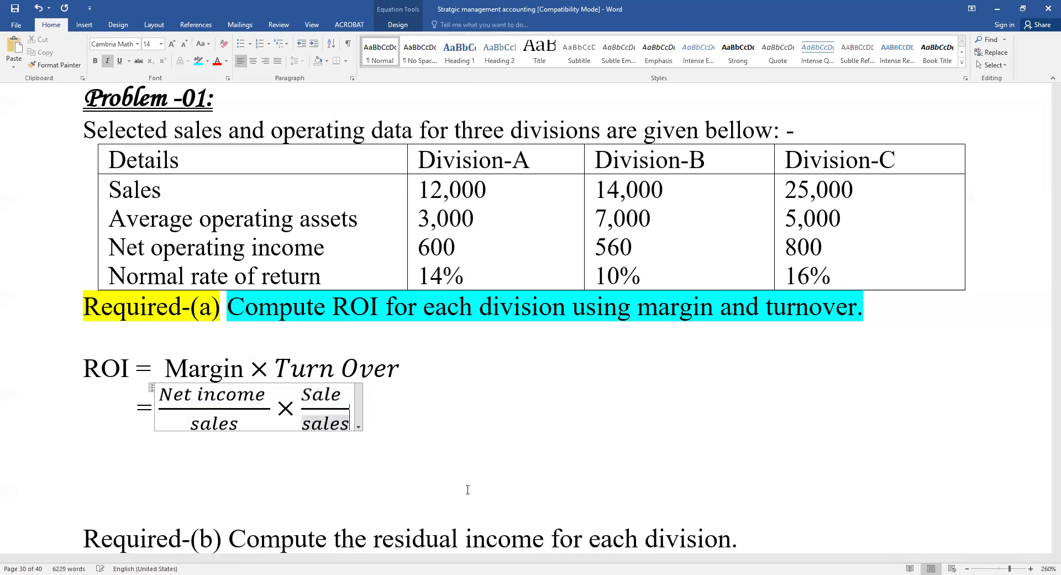
key("shift+Left")
key("shift+Left")
key("shift+Left")
key("shift+Left")
key("shift+Left")
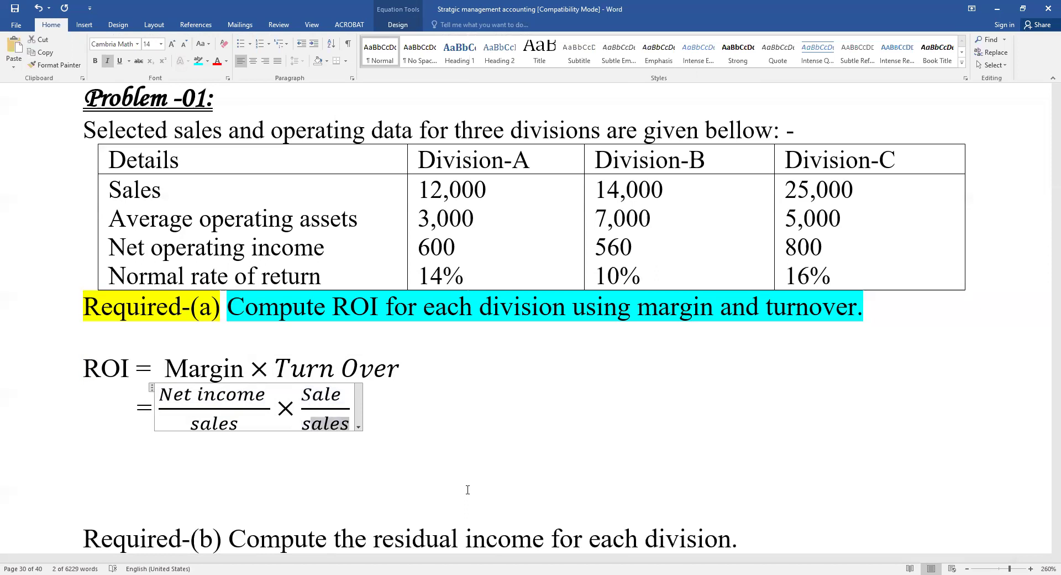
type("Average")
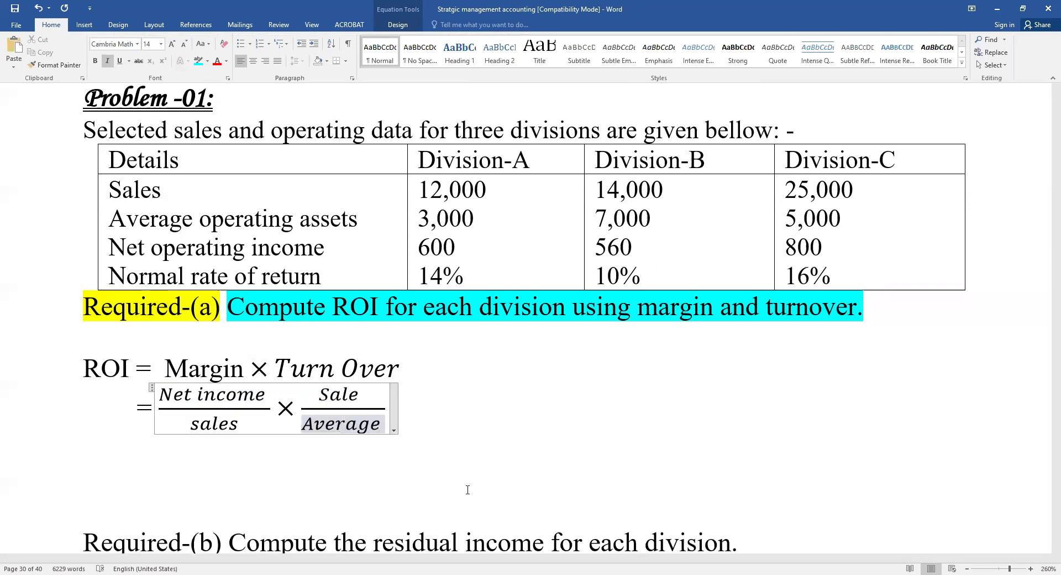
type(" Assets")
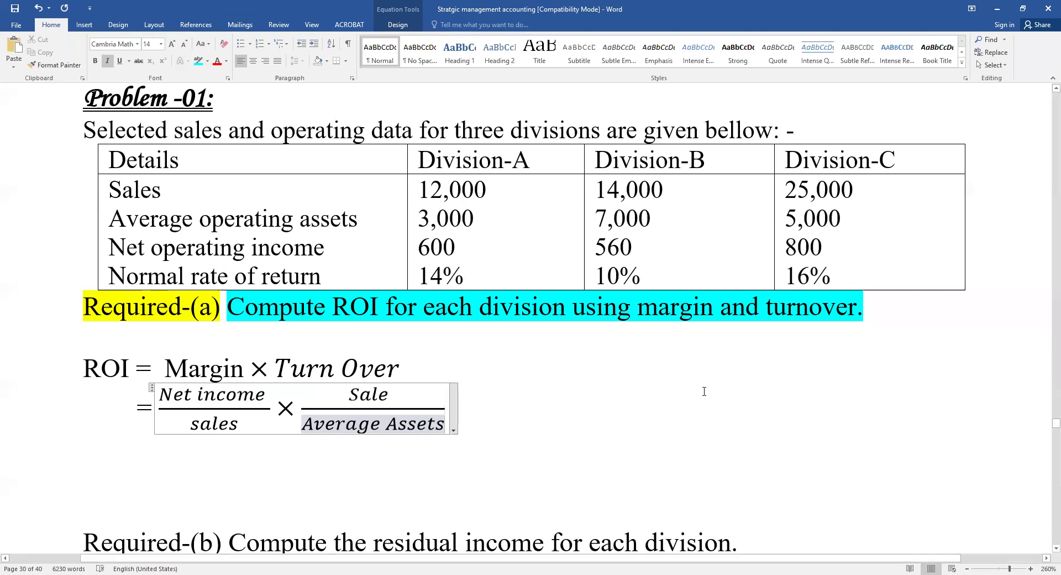
left_click(510, 426)
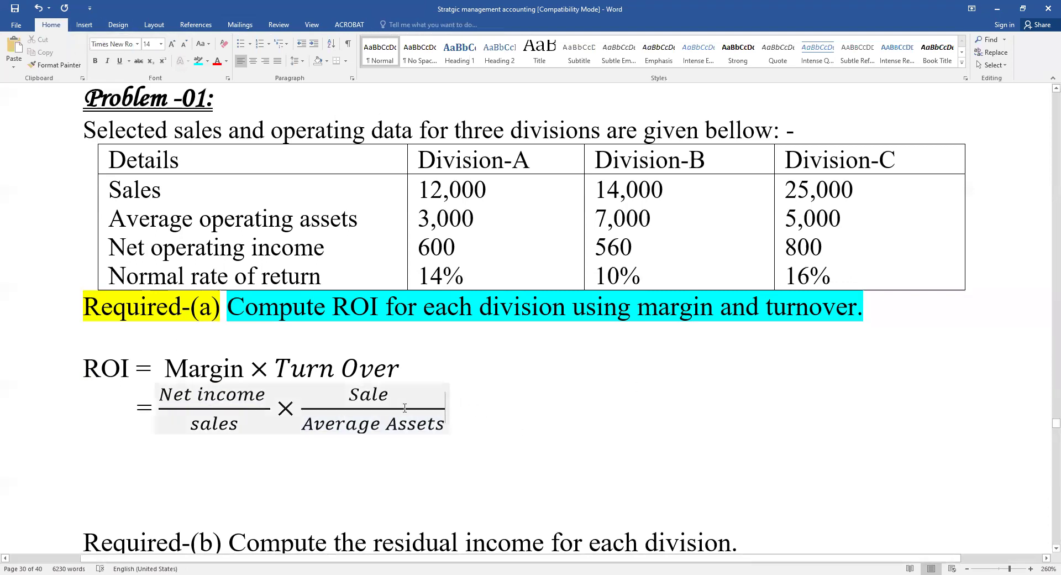
- Append '× 100' after the ROI equation and start a new empty line below
double_click(285, 409)
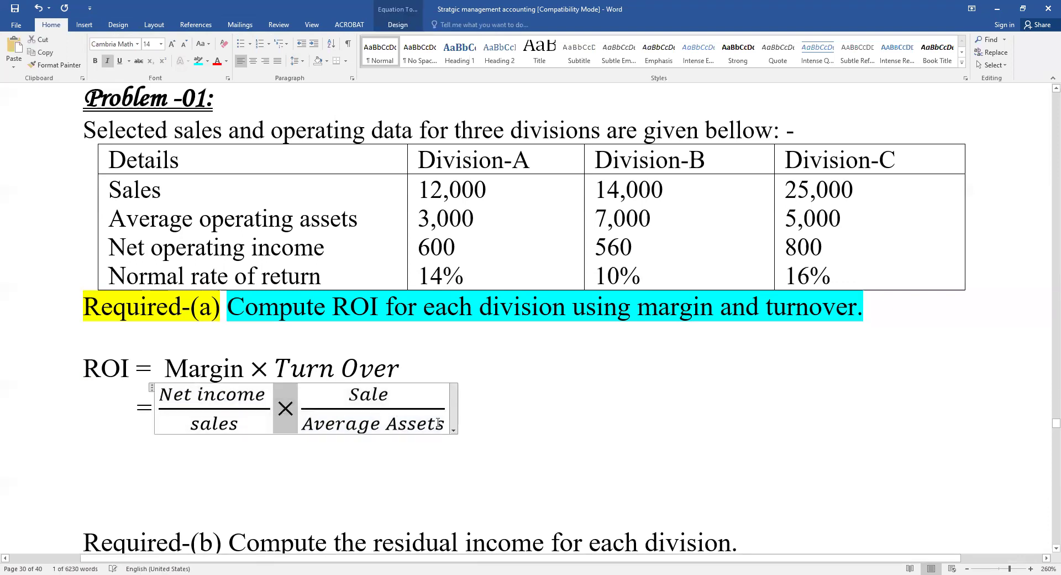
key("ctrl+c")
left_click(486, 409)
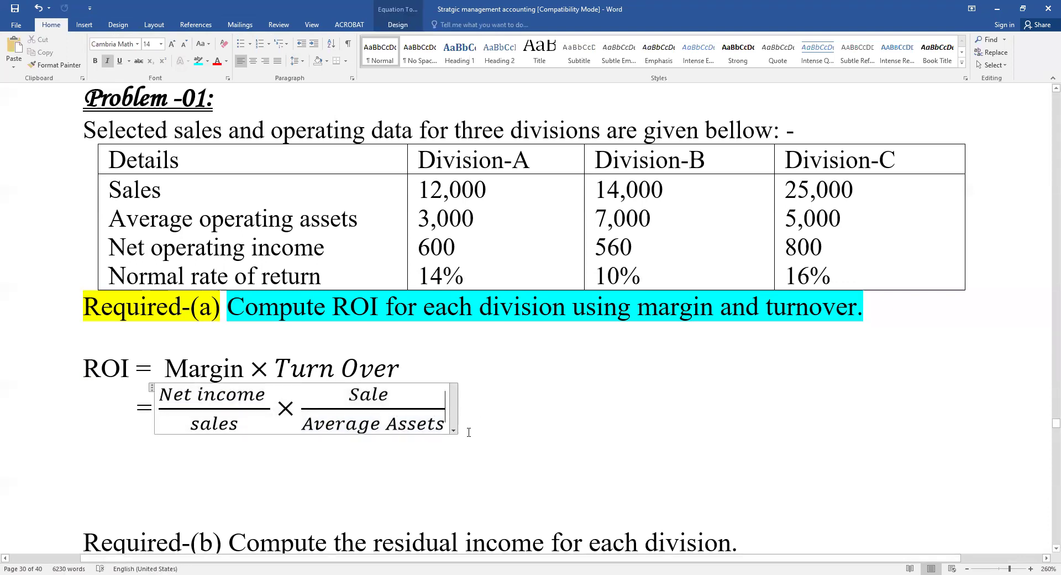
key("ctrl+v")
type("100")
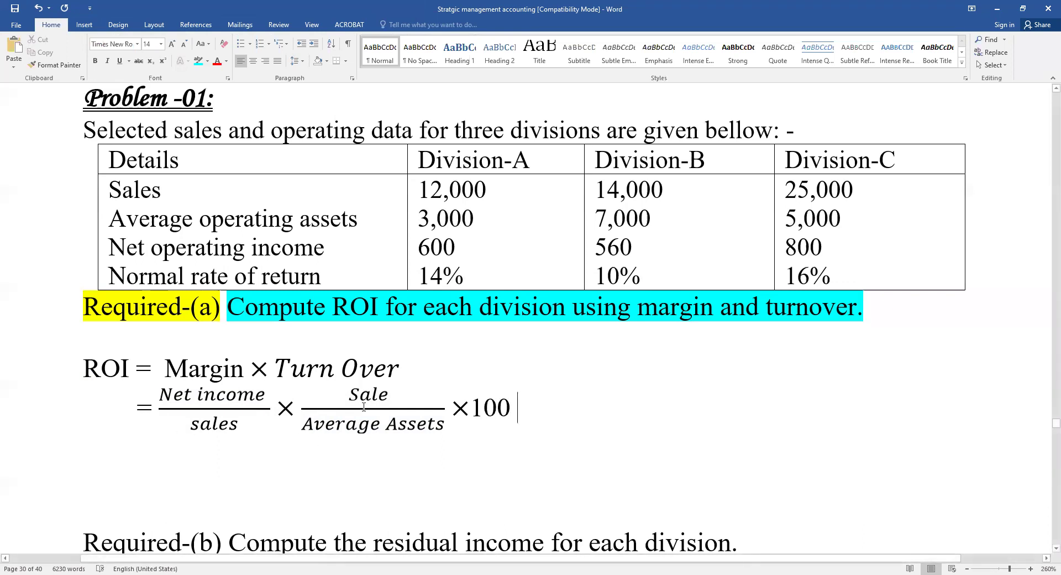
scroll(561, 290, "down", 3)
key("Return")
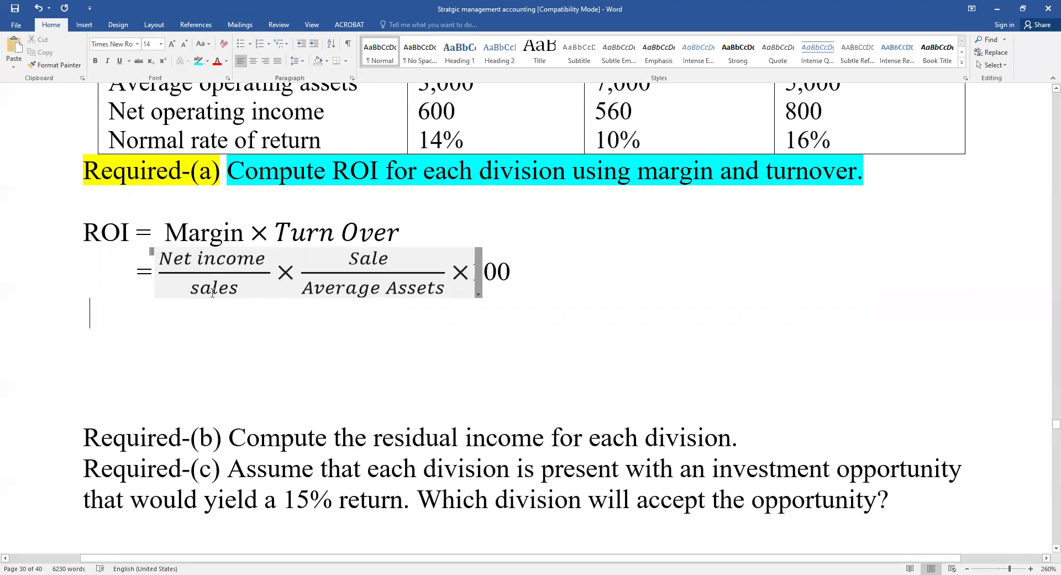
- Type 'ROI (A) =' and paste the full ROI equation after it, dropping the duplicate equals sign
left_click(504, 287)
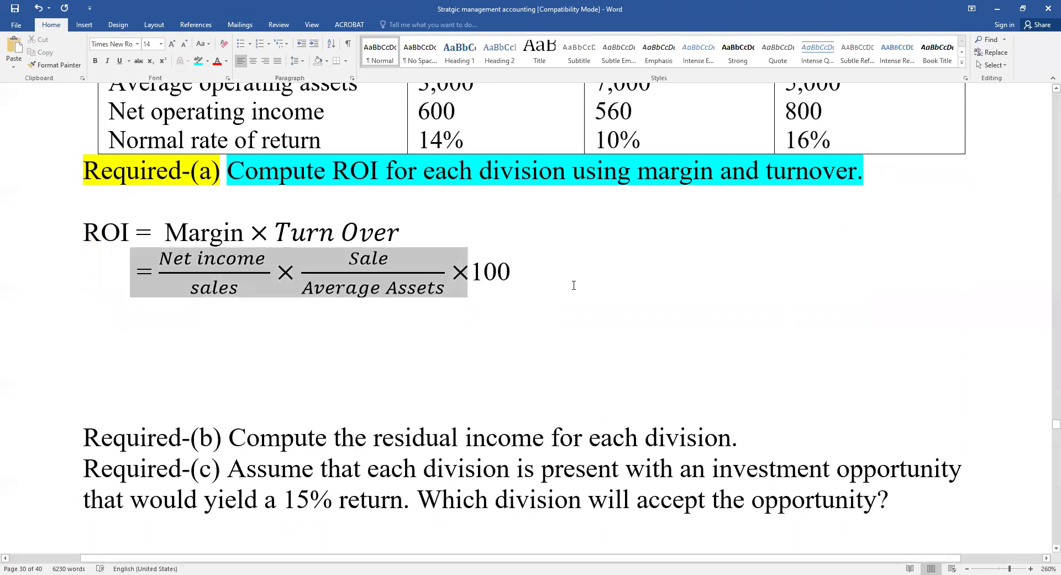
left_click(312, 336)
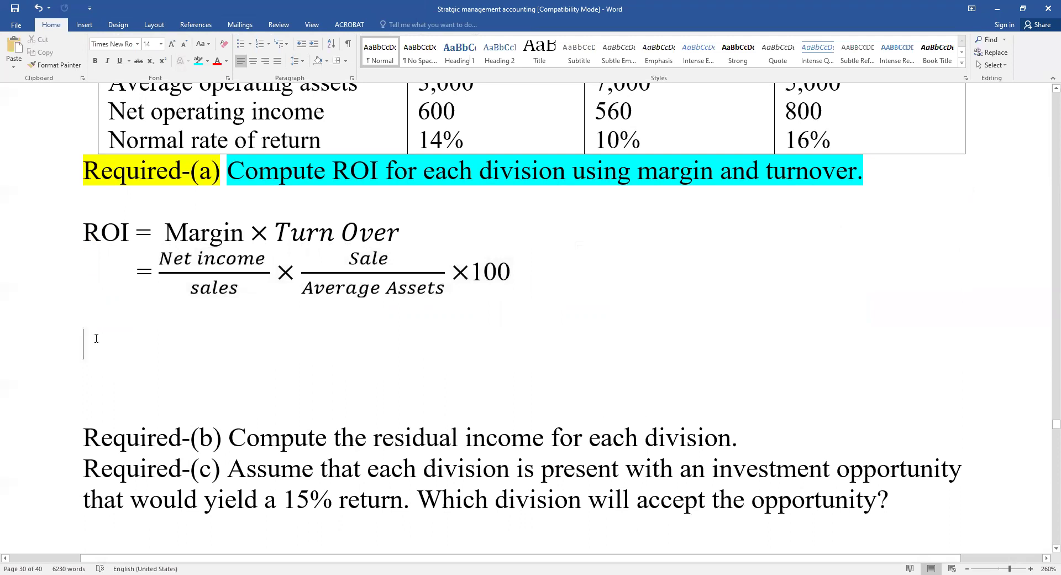
type("RO")
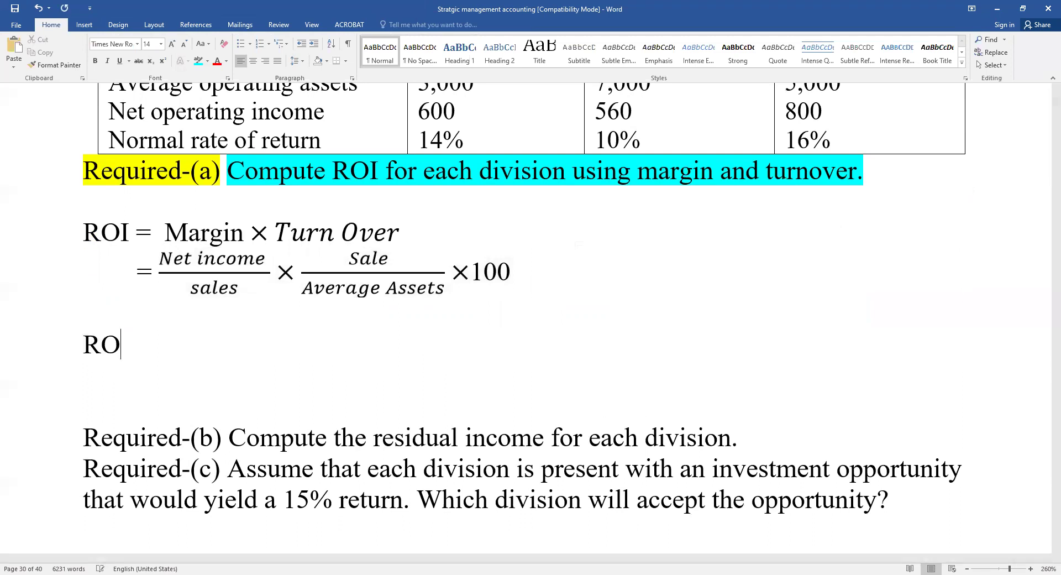
type("I ()")
type("A")
type(" =")
key("ctrl+v")
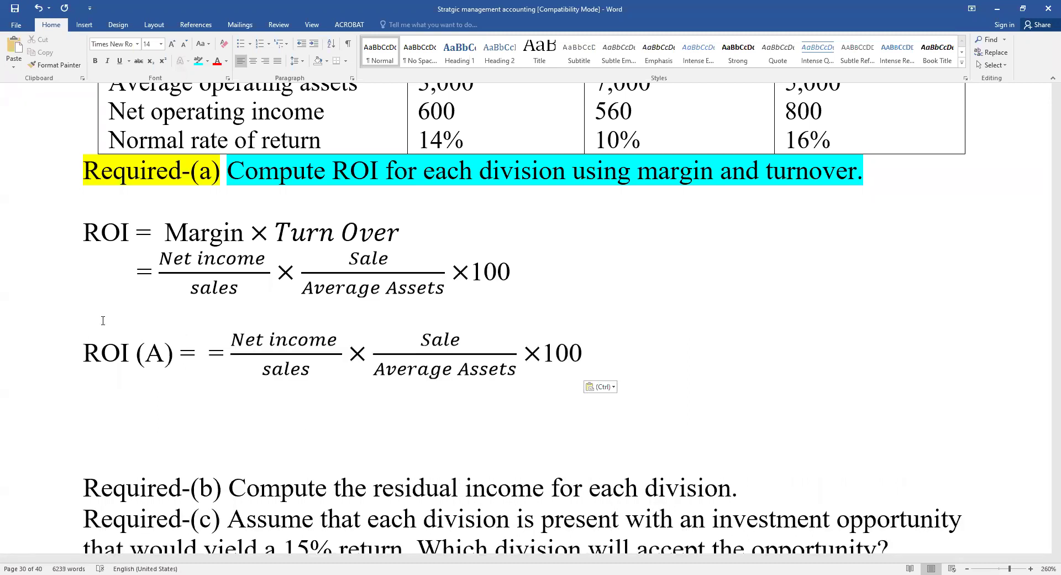
key("BackSpace")
key("BackSpace")
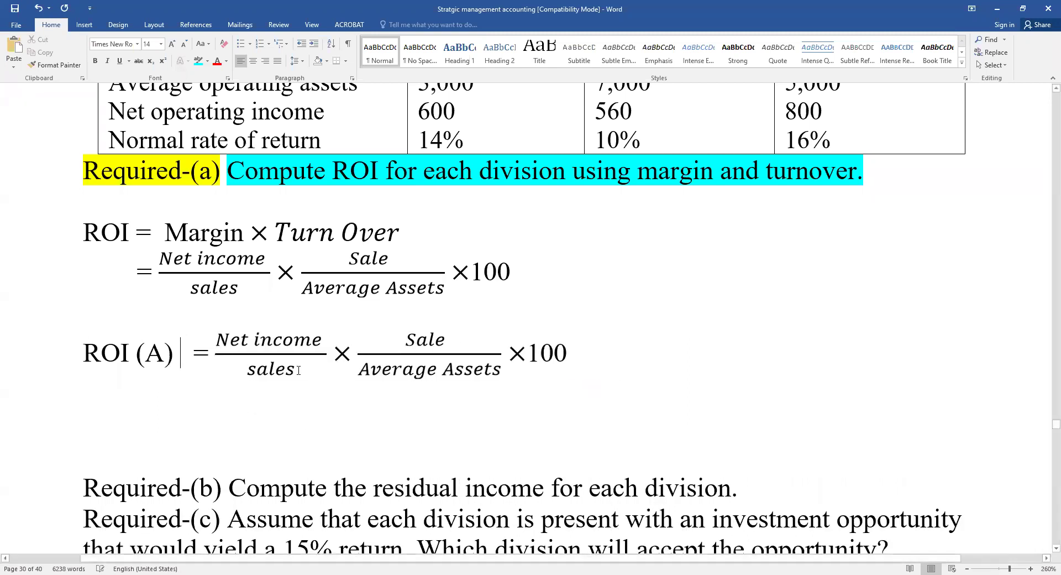
scroll(332, 368, "up", 2)
scroll(345, 364, "down", 3)
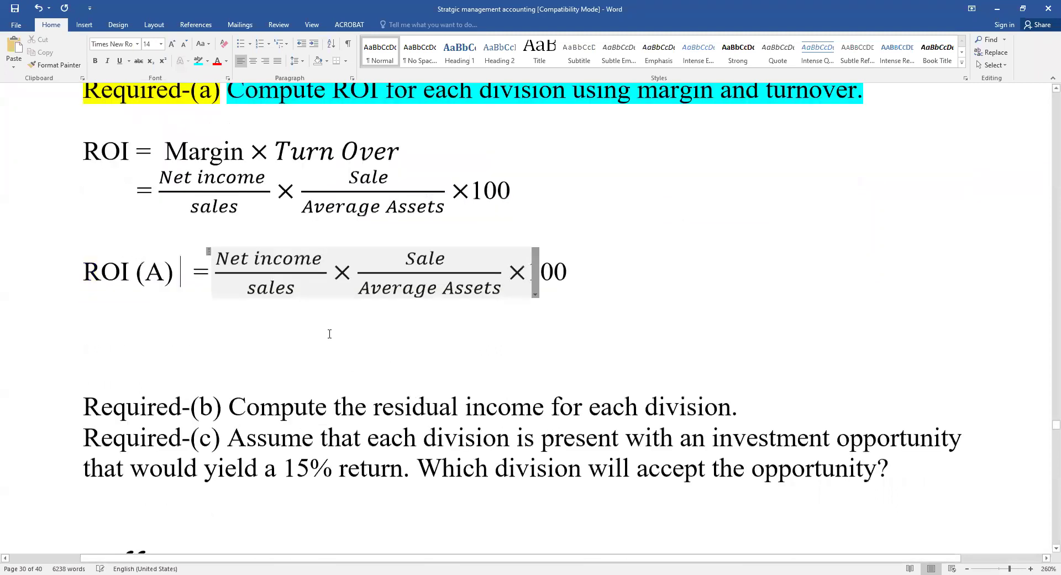
scroll(345, 365, "down", 1)
left_click(296, 293)
key("Return")
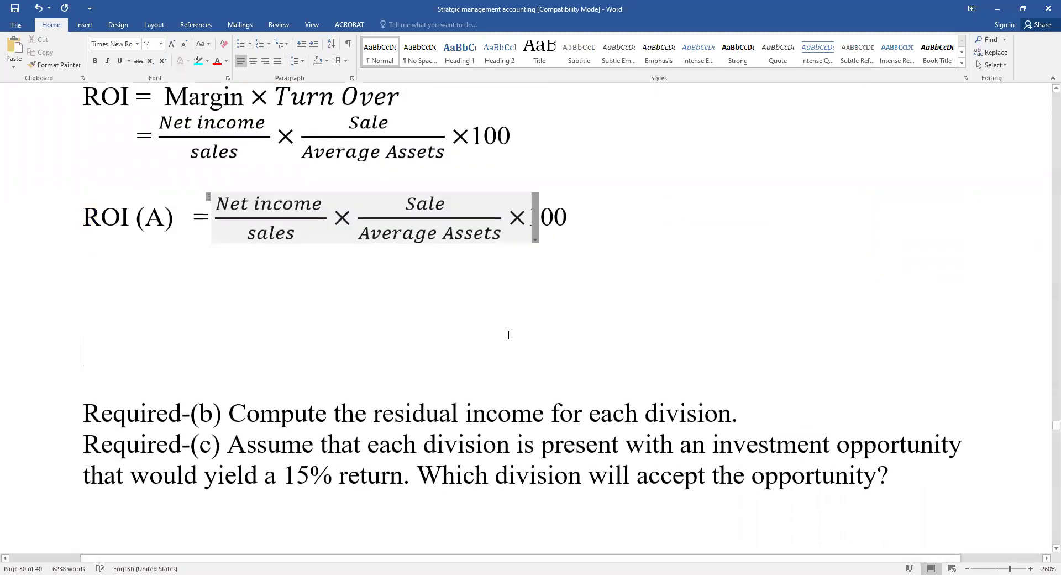
scroll(509, 335, "up", 3)
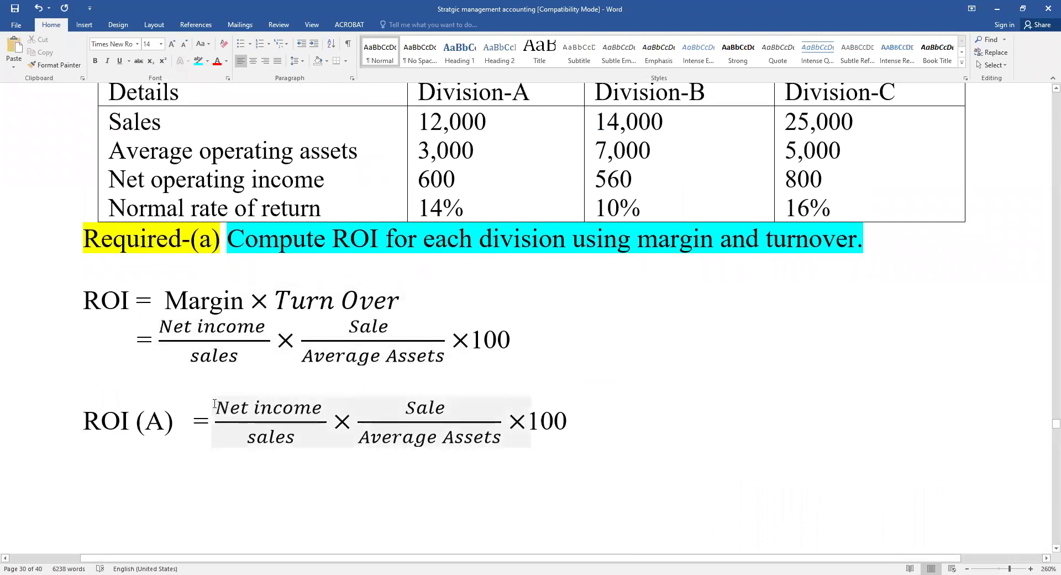
- Replace Net income, sales, Sale and Average Assets with 600, 12,000, 12,000 and 3,000
left_click_drag(218, 404, 323, 408)
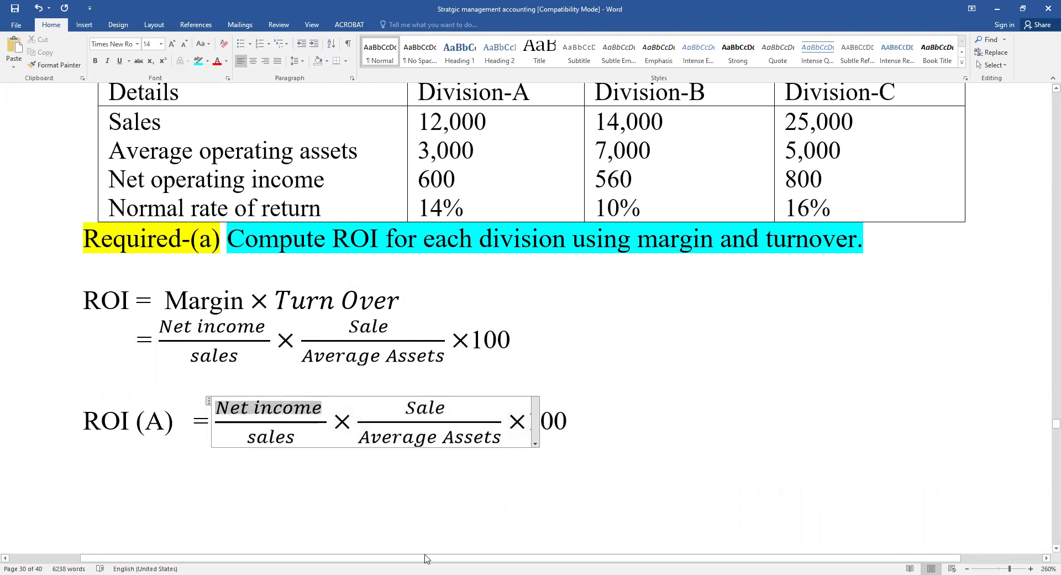
type("600")
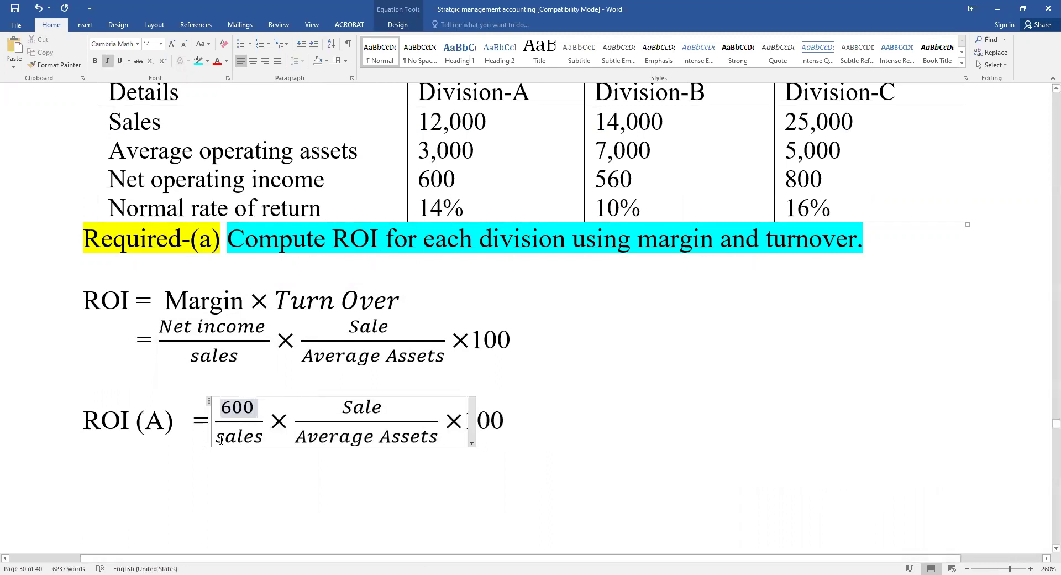
double_click(259, 438)
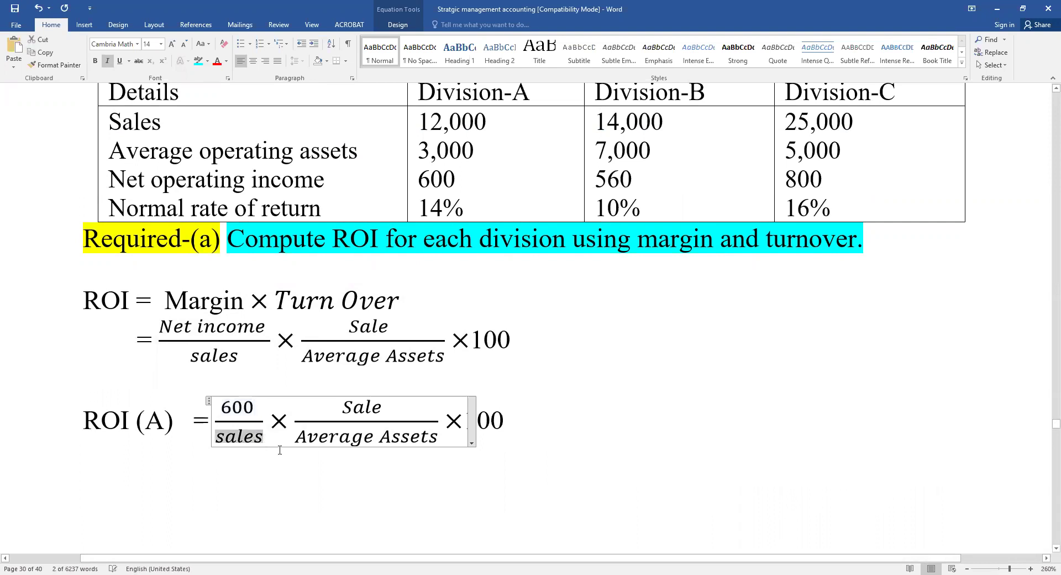
type("12,00")
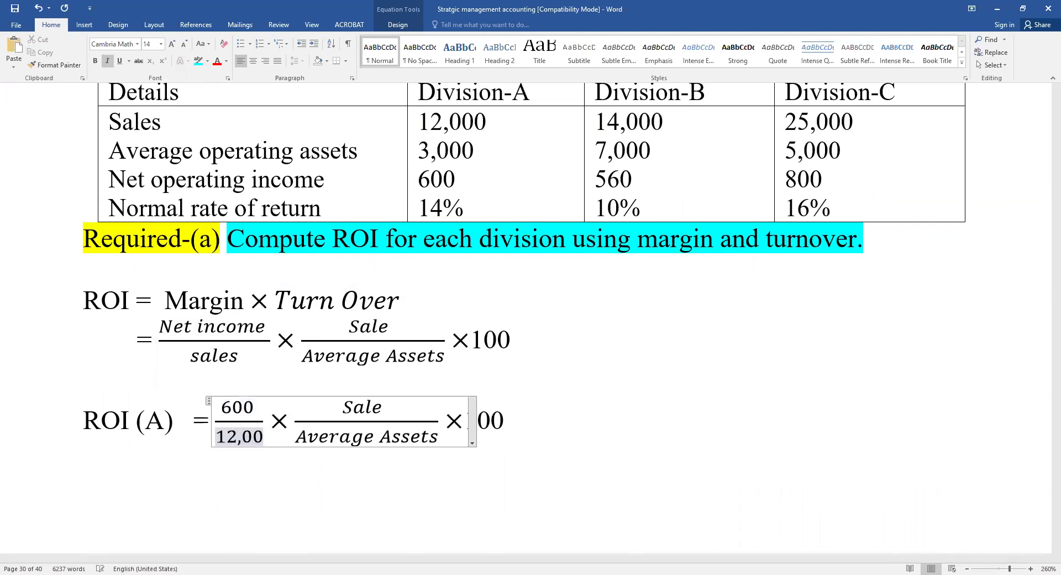
type("0")
double_click(349, 405)
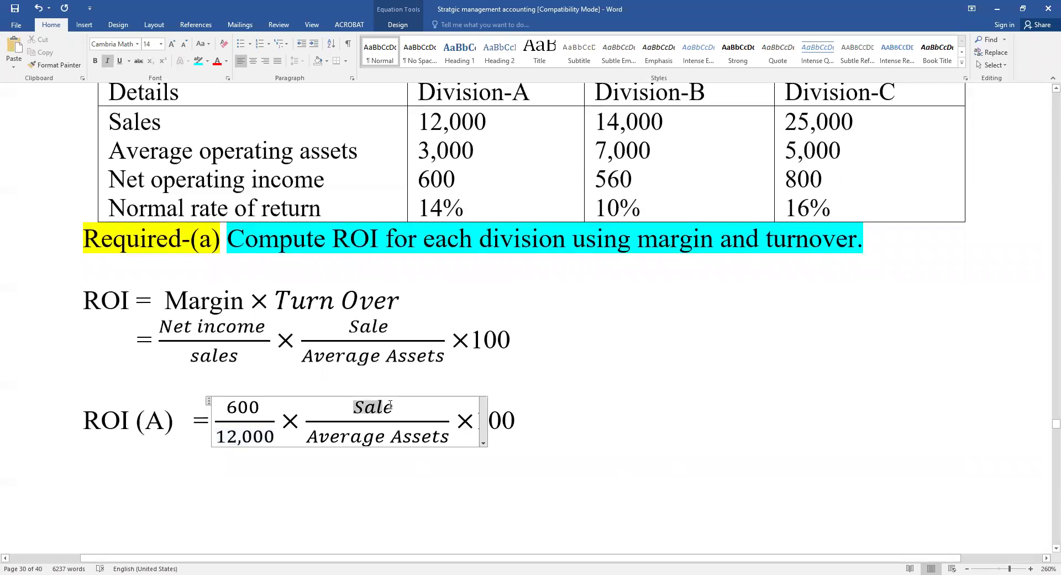
type("1")
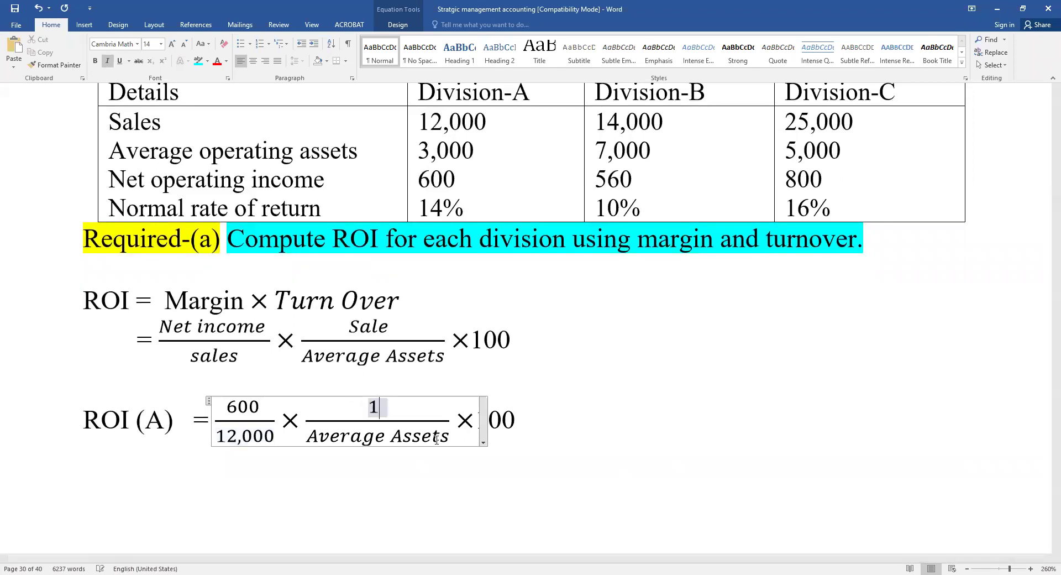
type("2,000")
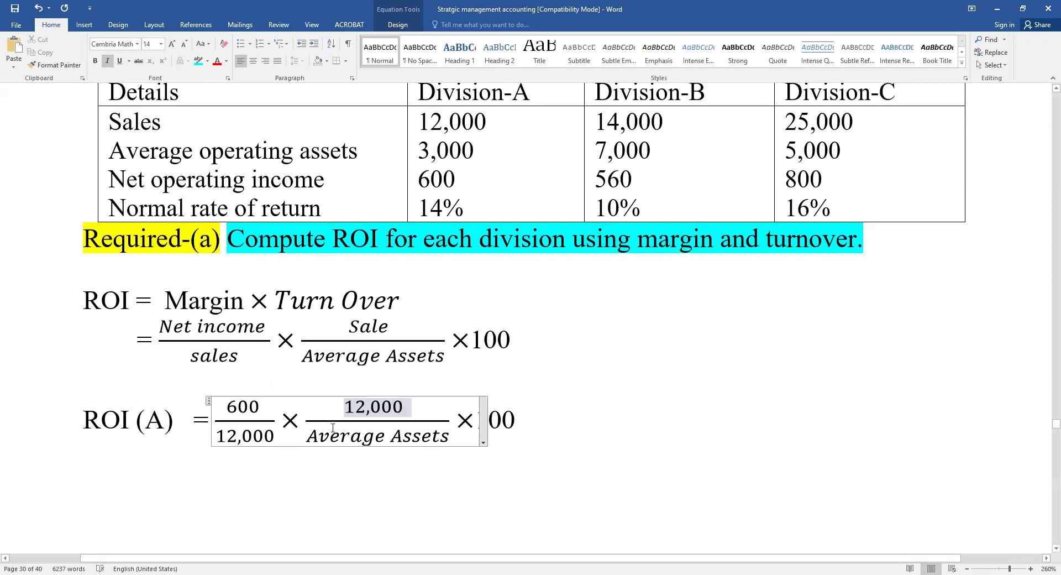
left_click_drag(305, 437, 475, 462)
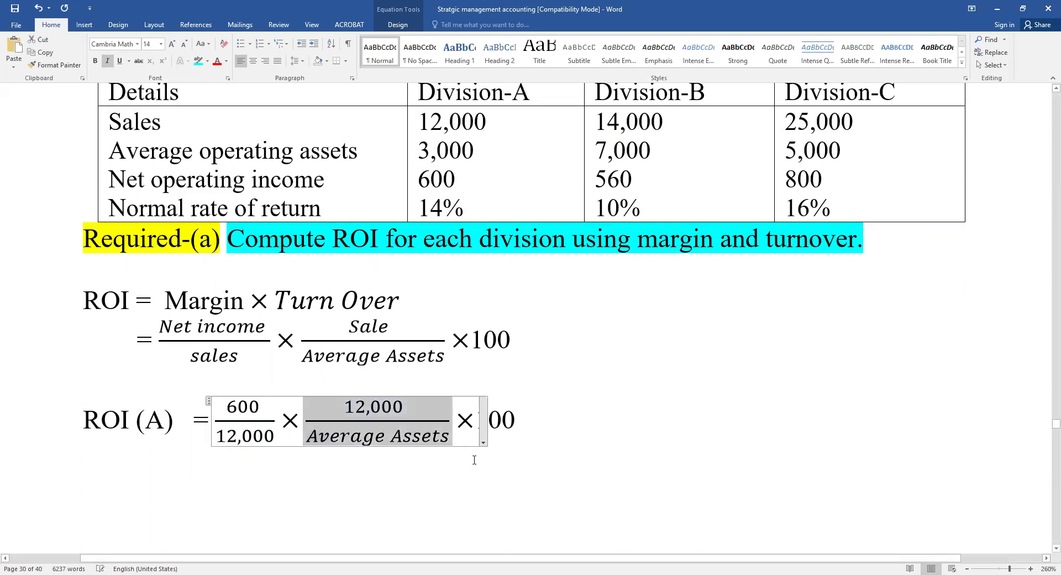
left_click_drag(307, 436, 449, 439)
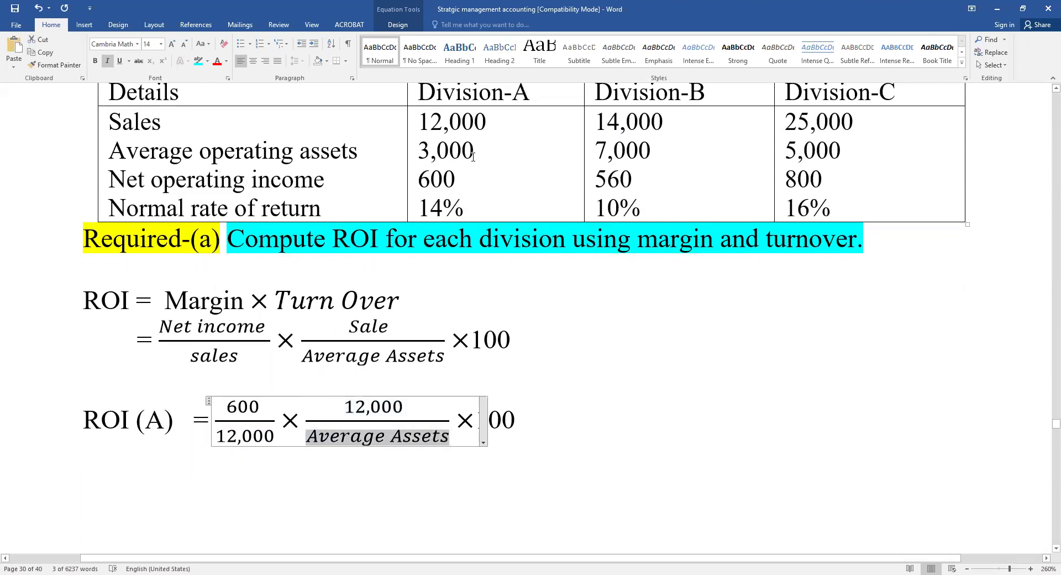
type("3,00")
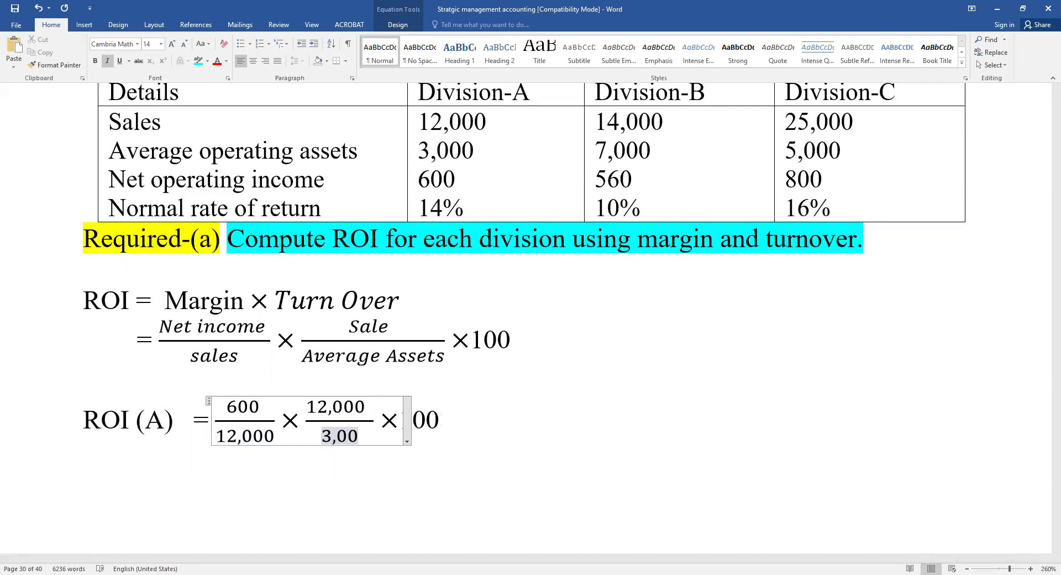
type("0")
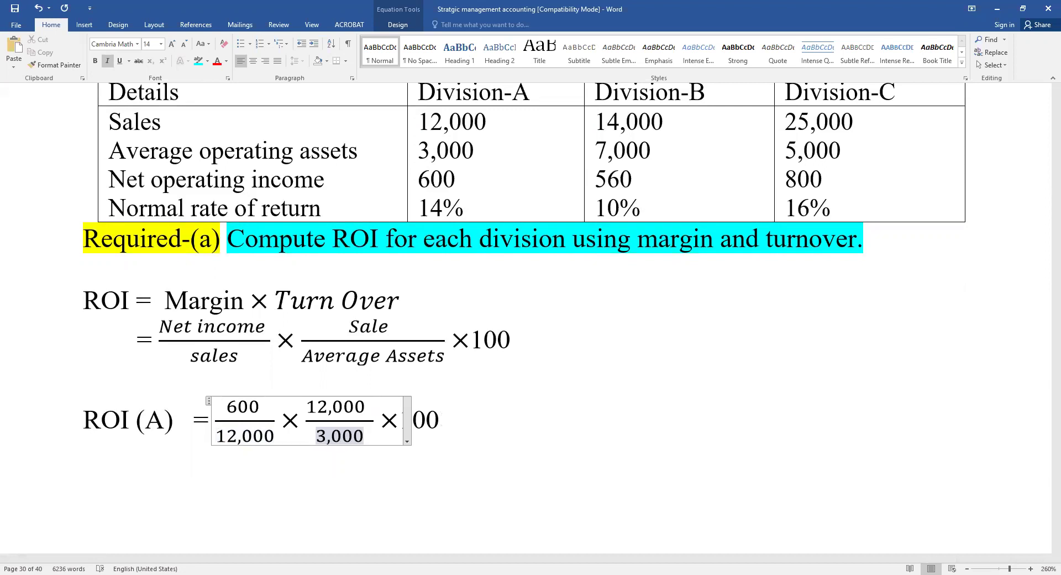
left_click(395, 469)
- End the ROI (A) line with '= 20%' and paste a copy of the equation below
left_click(451, 419)
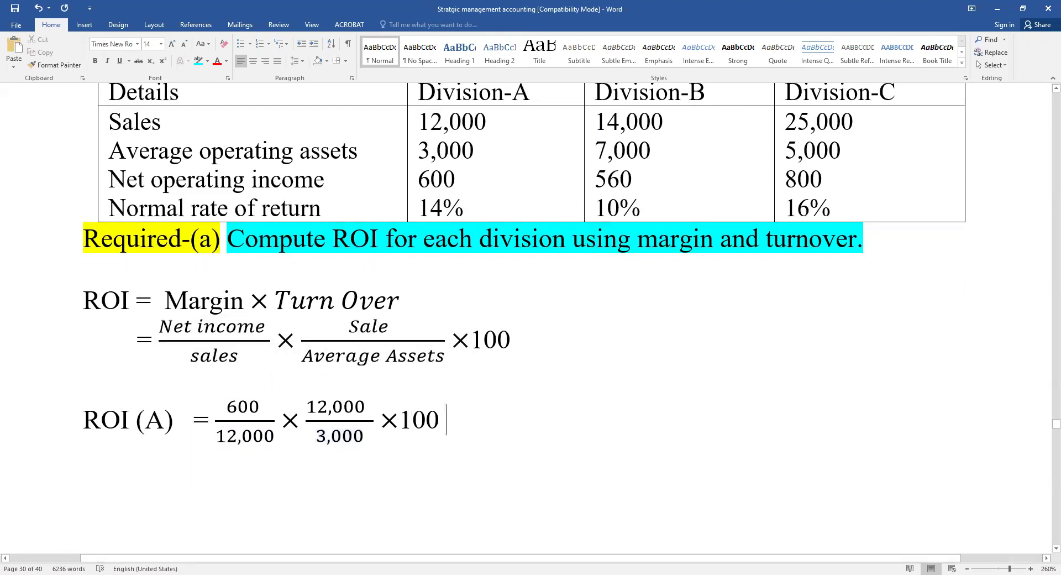
type("=")
left_click_drag(85, 420, 538, 469)
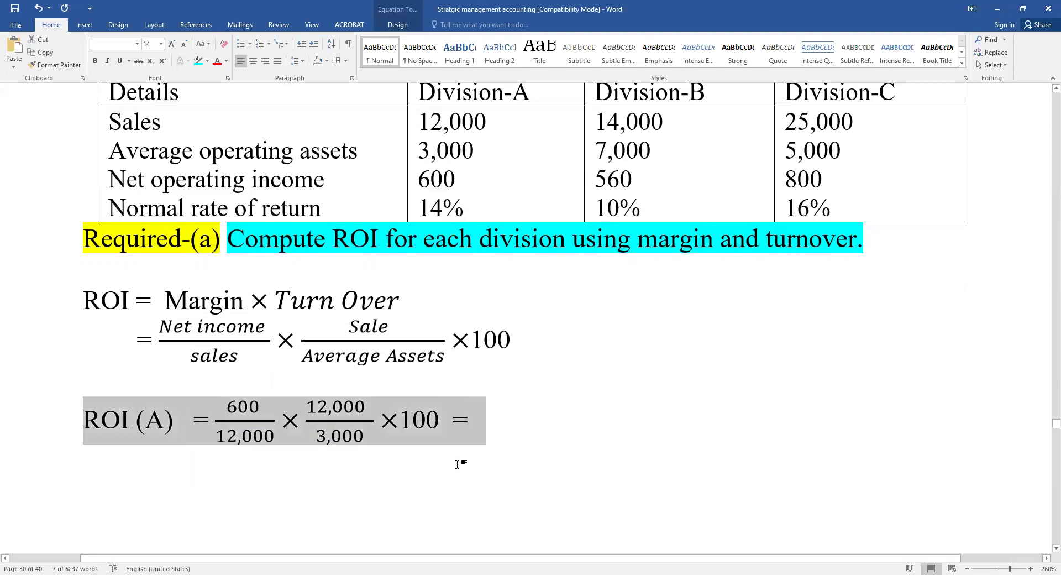
left_click(538, 441)
key("Return")
type("ROI (A) = 600/12,000 × 12,000/3,000 ×100 =")
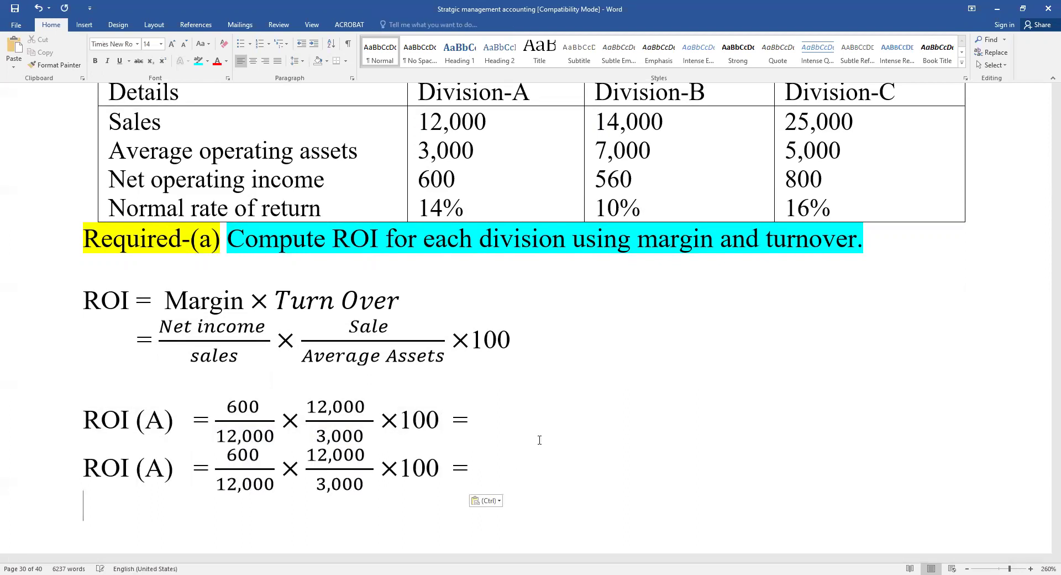
left_click(514, 419)
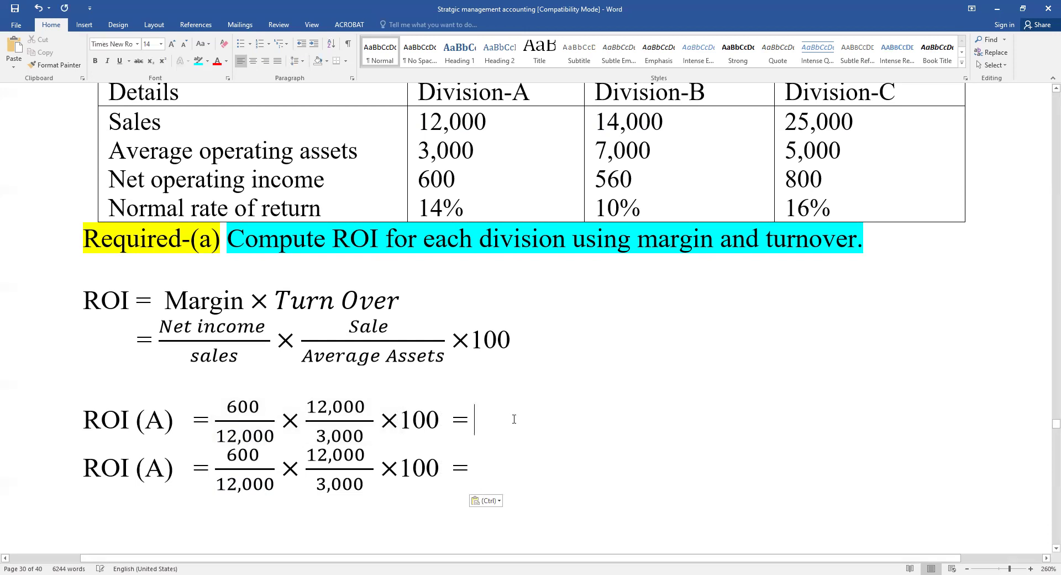
type("20%")
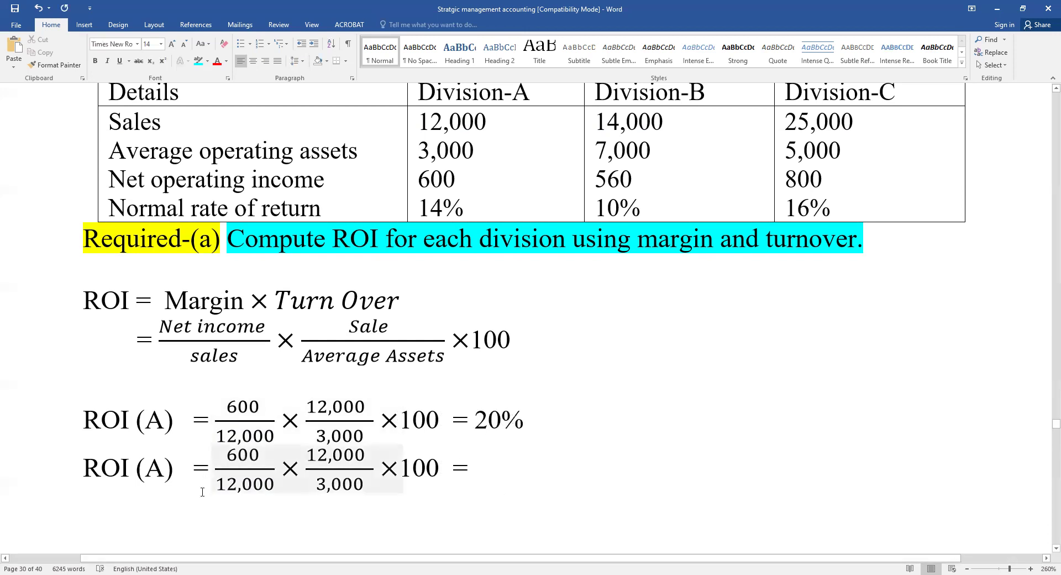
- Relabel the copy as ROI (B) and paste a third copy, removing its A label
left_click(166, 471)
key("BackSpace")
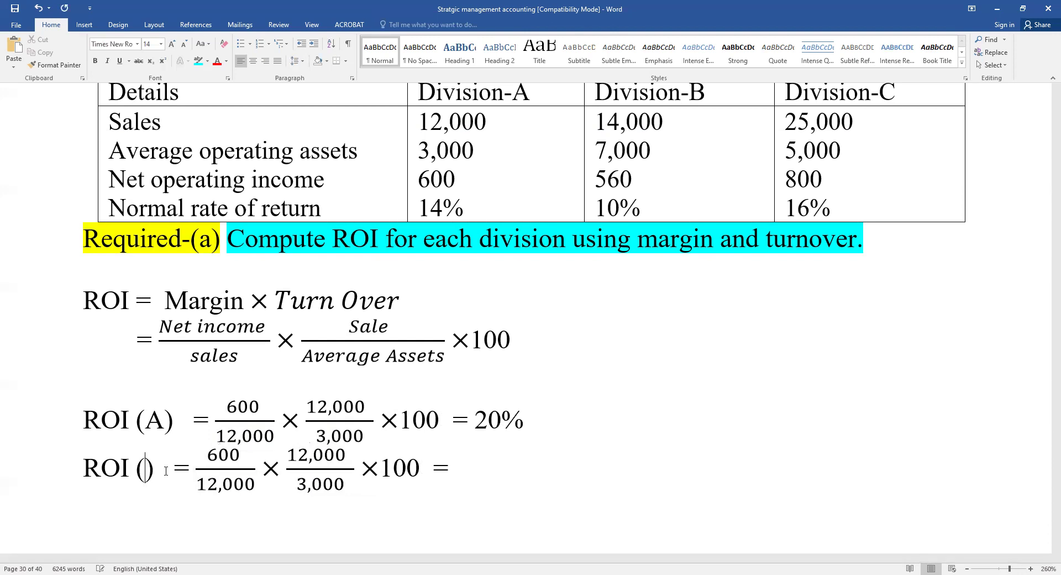
type("B")
left_click(488, 467)
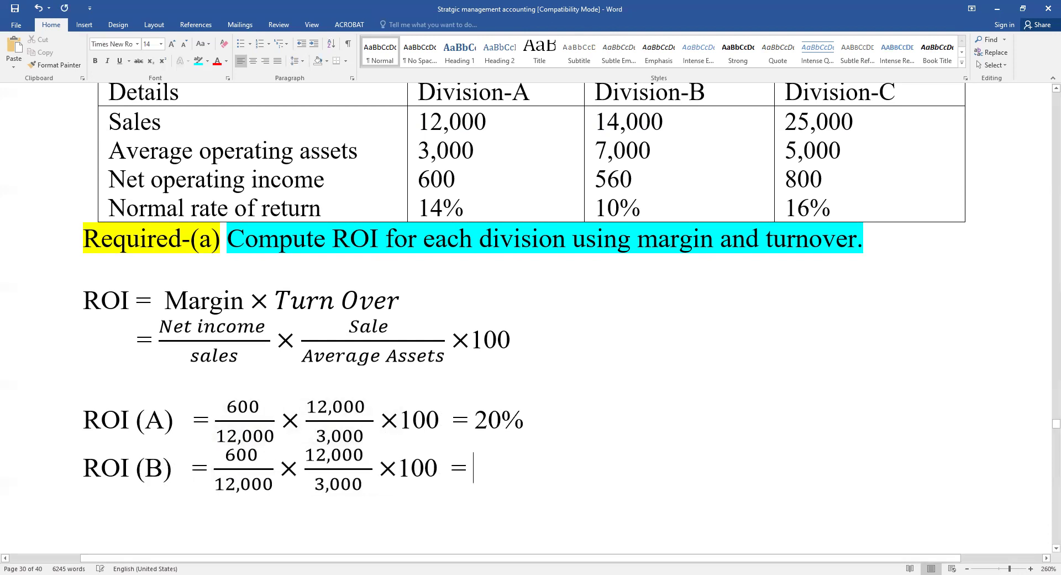
key("Return")
type("ROI (A) = 600/12,000 × 12,000/3,000 ×100 =")
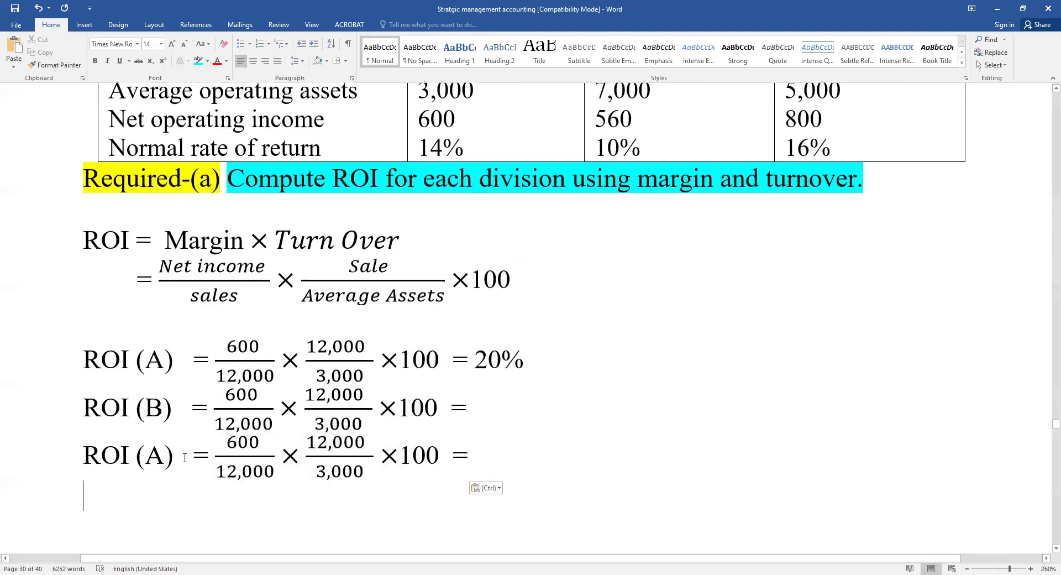
left_click(166, 455)
key("BackSpace")
- Change ROI (B)'s first fraction to 560 over 14,000
type("C")
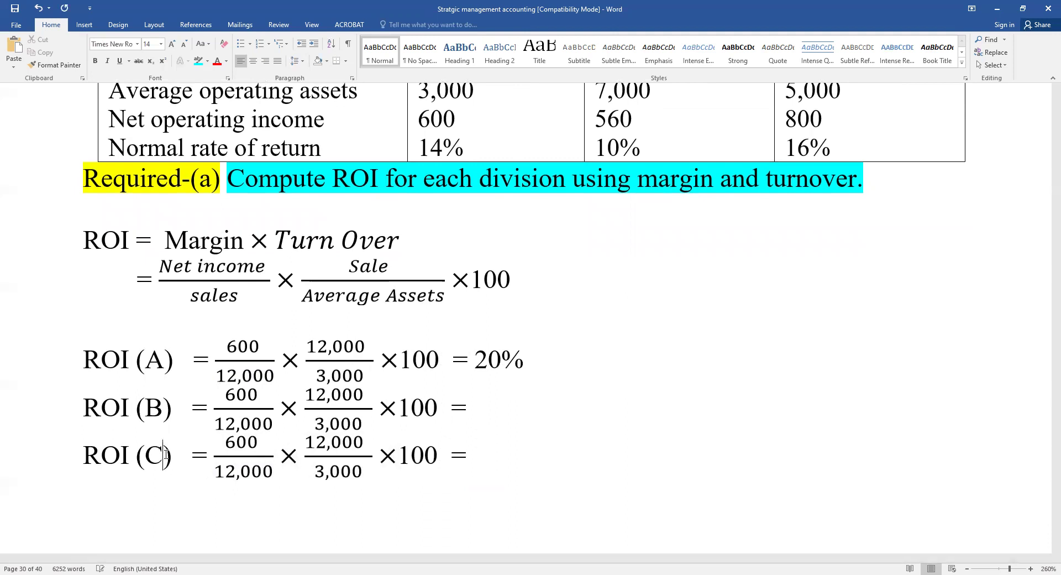
scroll(310, 470, "up", 1)
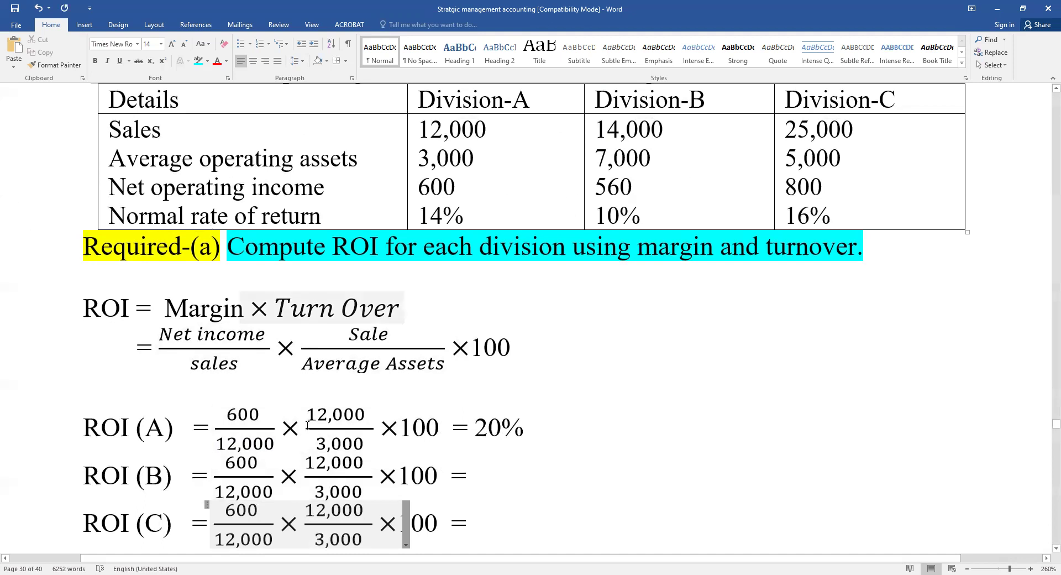
double_click(258, 466)
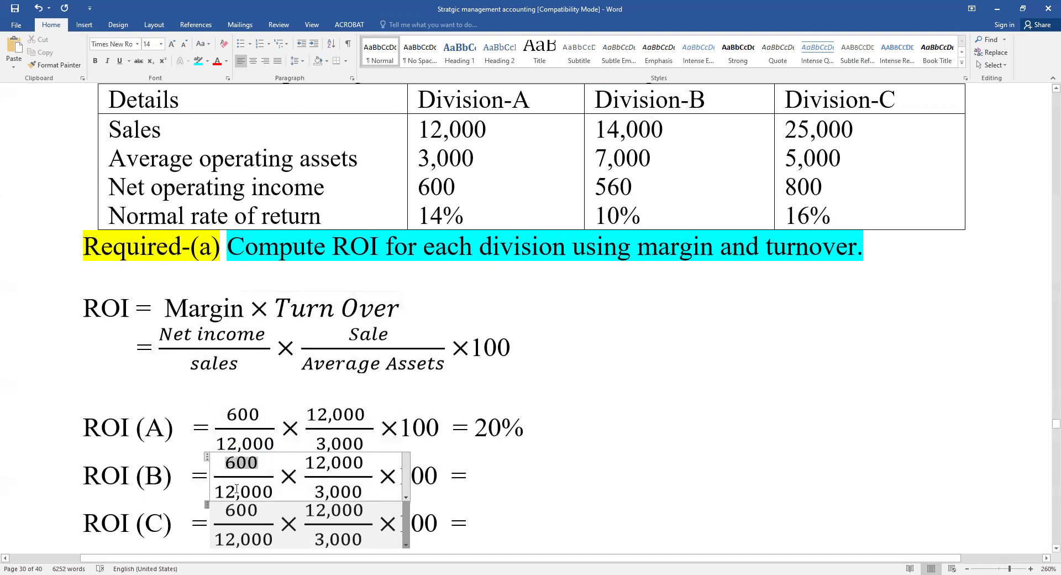
type("560")
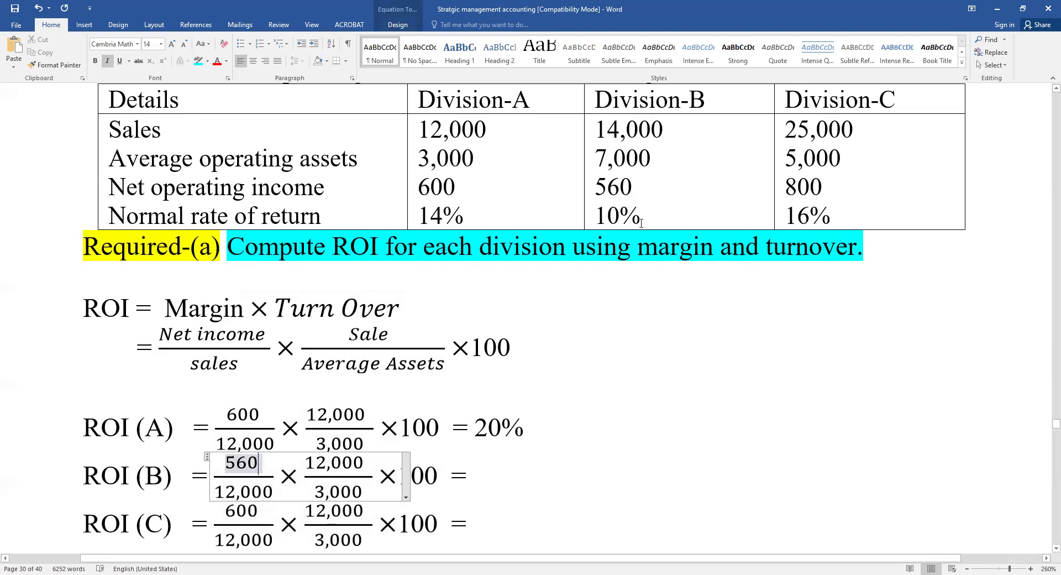
left_click(235, 494)
key("BackSpace")
type("4")
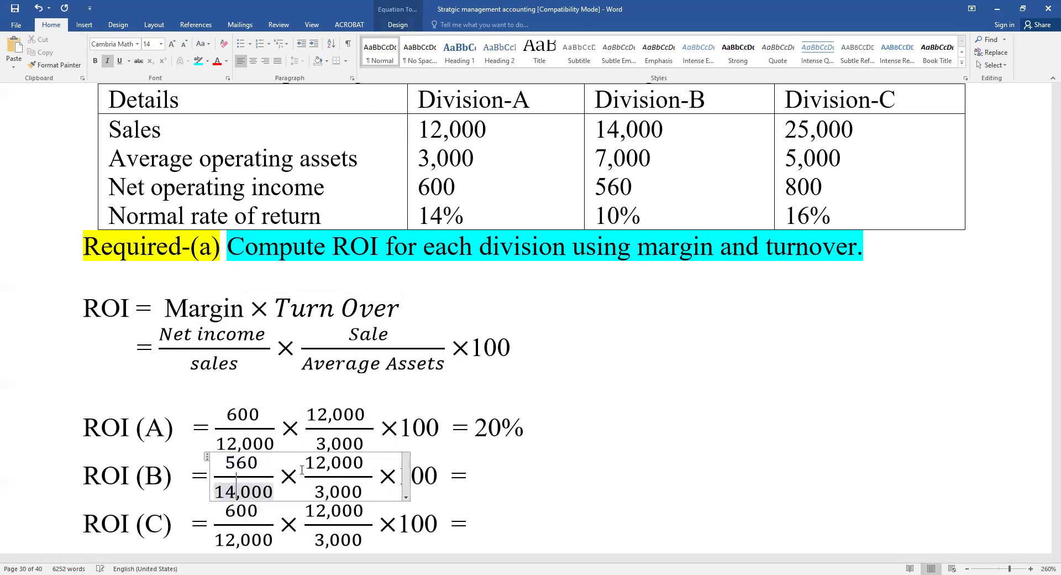
- Change ROI (B)'s second fraction to 14,000 over 7,000
left_click(326, 467)
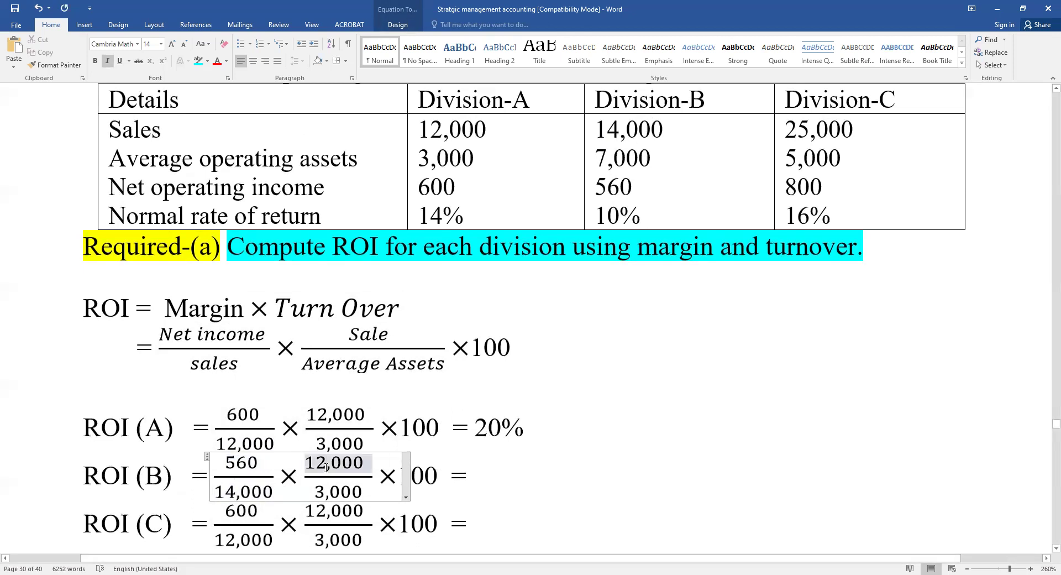
key("BackSpace")
type("4")
left_click(321, 490)
key("BackSpace")
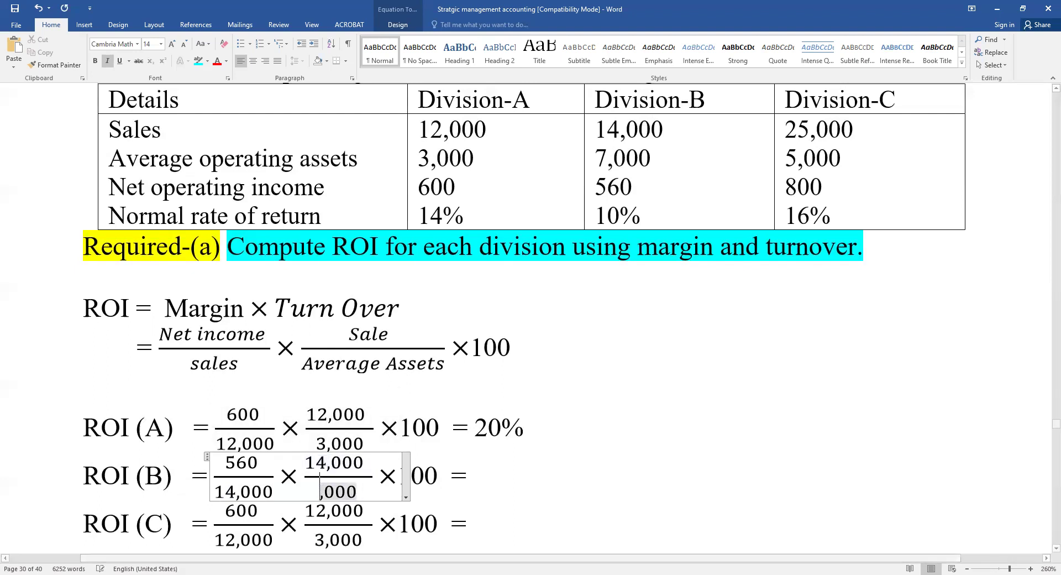
type("7")
left_click(470, 475)
scroll(689, 122, "down", 1)
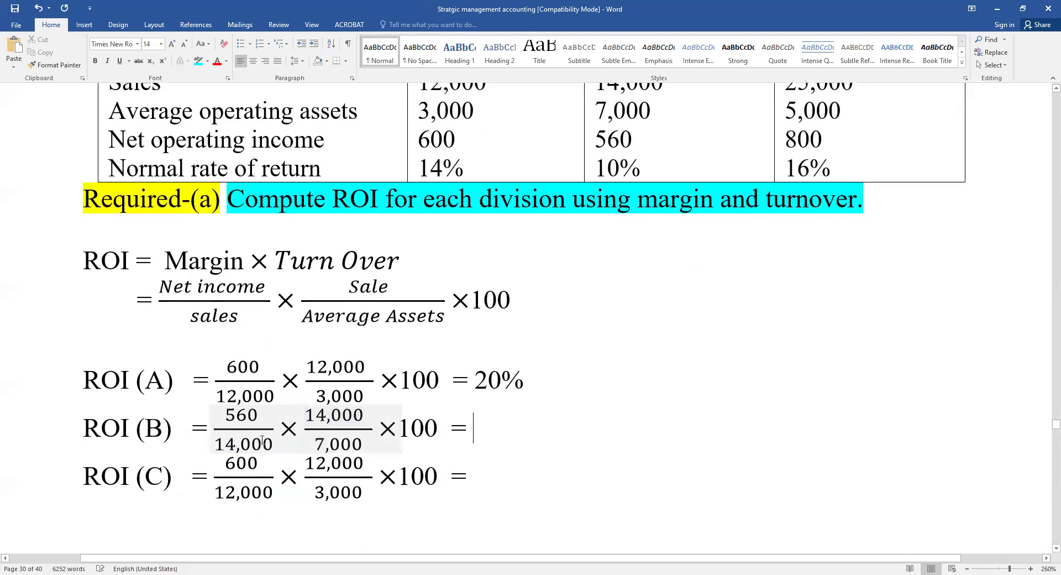
scroll(689, 122, "up", 3)
scroll(689, 122, "up", 1)
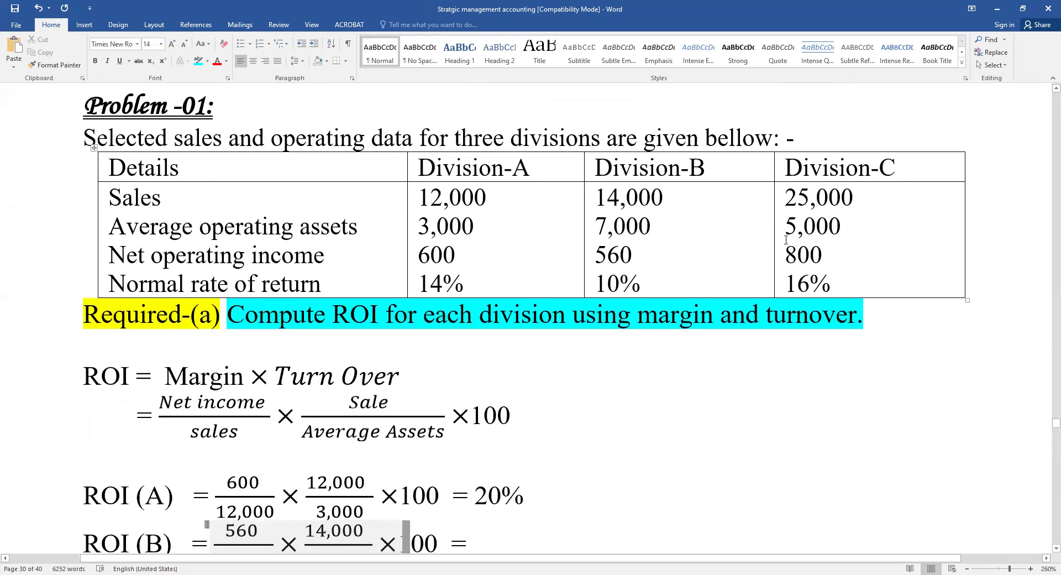
- Change ROI (C)'s first fraction to 800 over 25,000
scroll(588, 289, "down", 3)
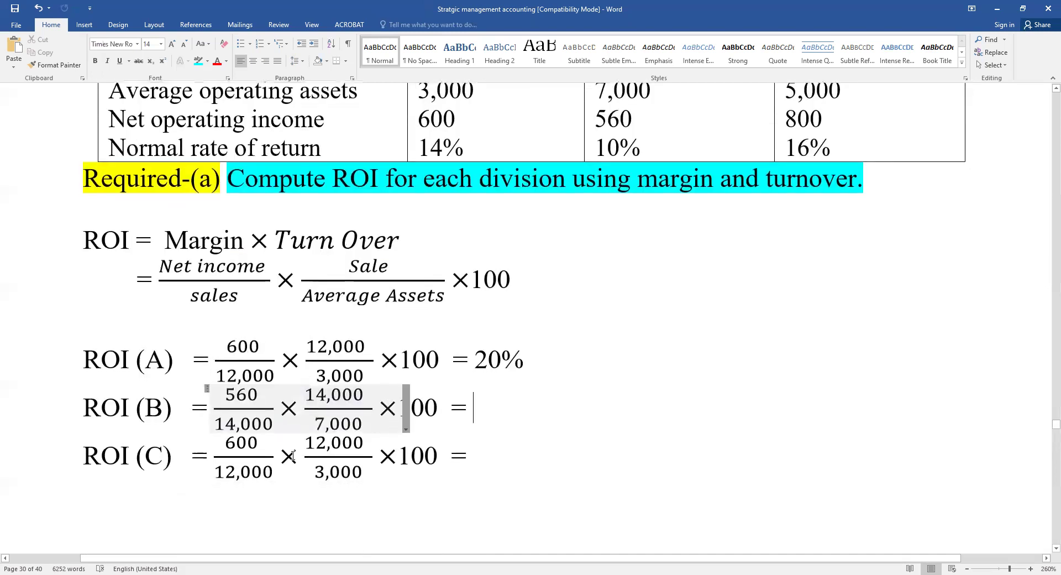
left_click(238, 441)
left_click(236, 440)
key("BackSpace")
type("8")
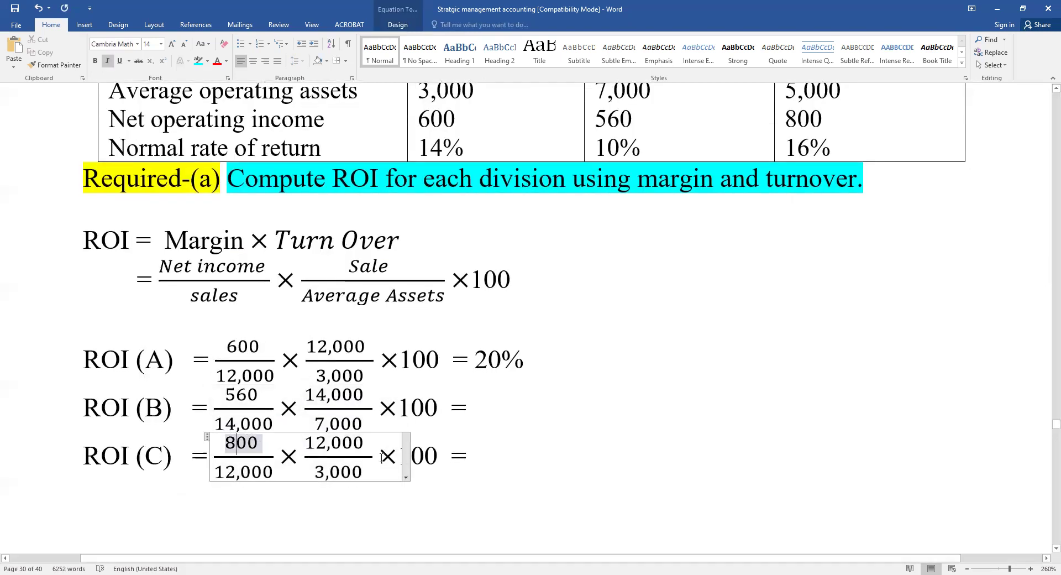
scroll(674, 324, "up", 4)
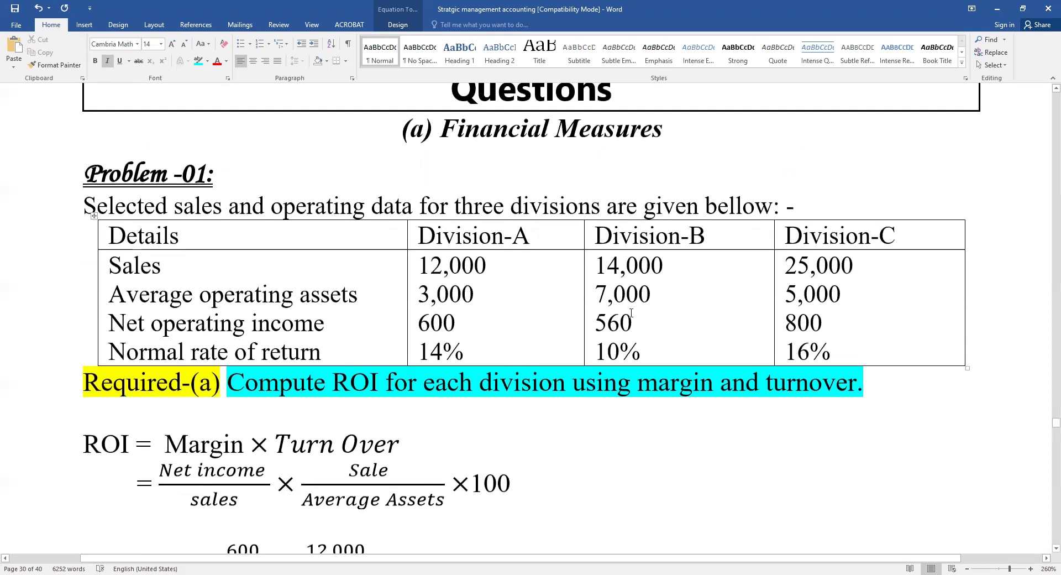
scroll(810, 271, "down", 8)
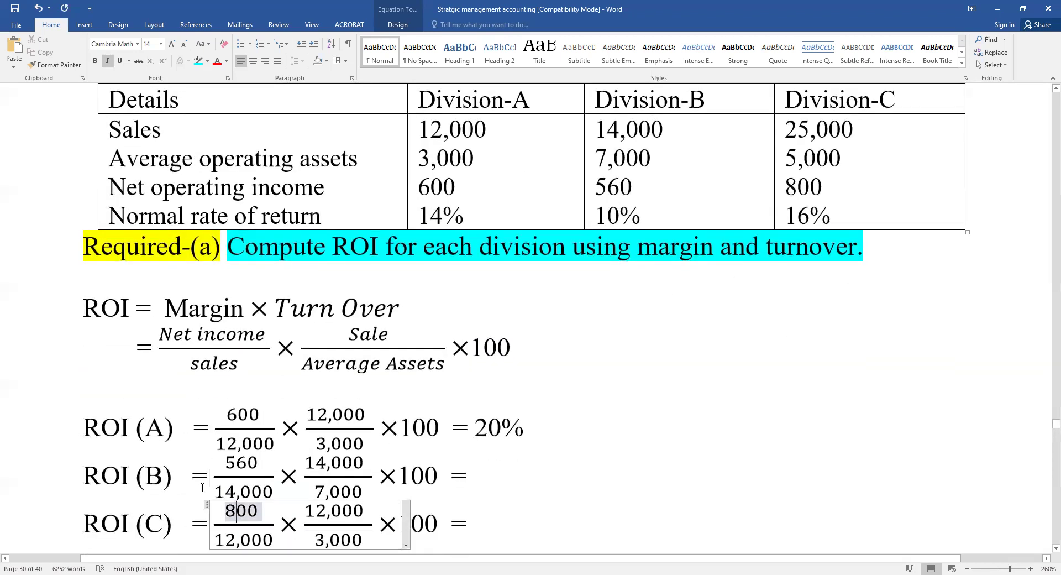
left_click(233, 273)
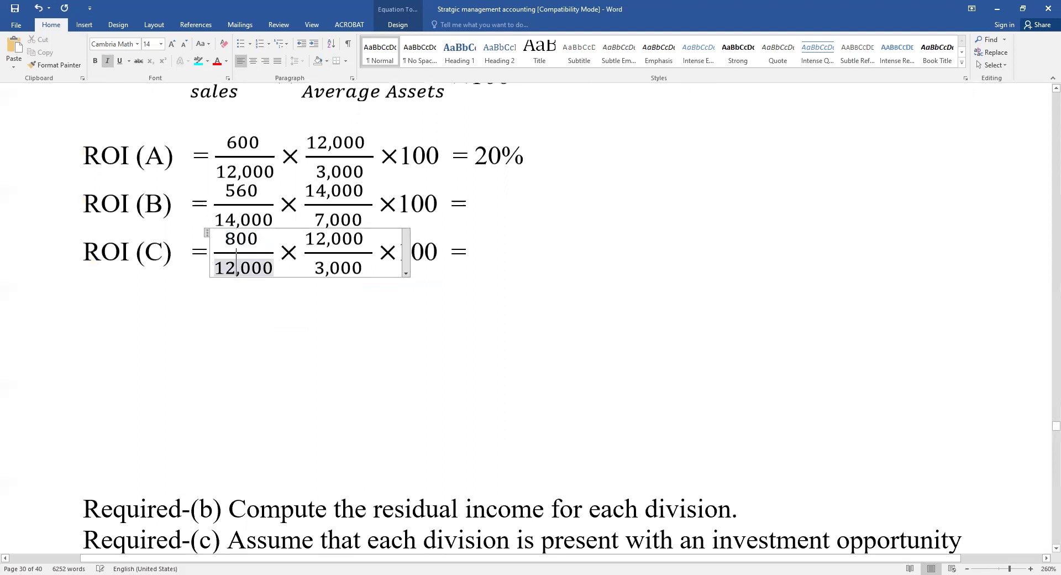
key("BackSpace")
key("BackSpace")
type("25,000")
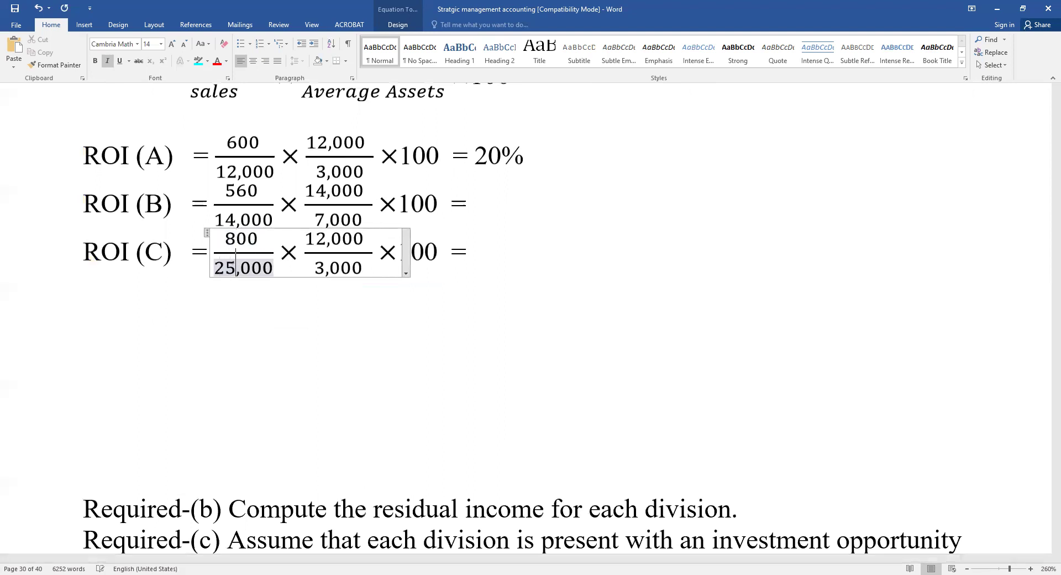
key("BackSpace")
key("BackSpace")
key("BackSpace")
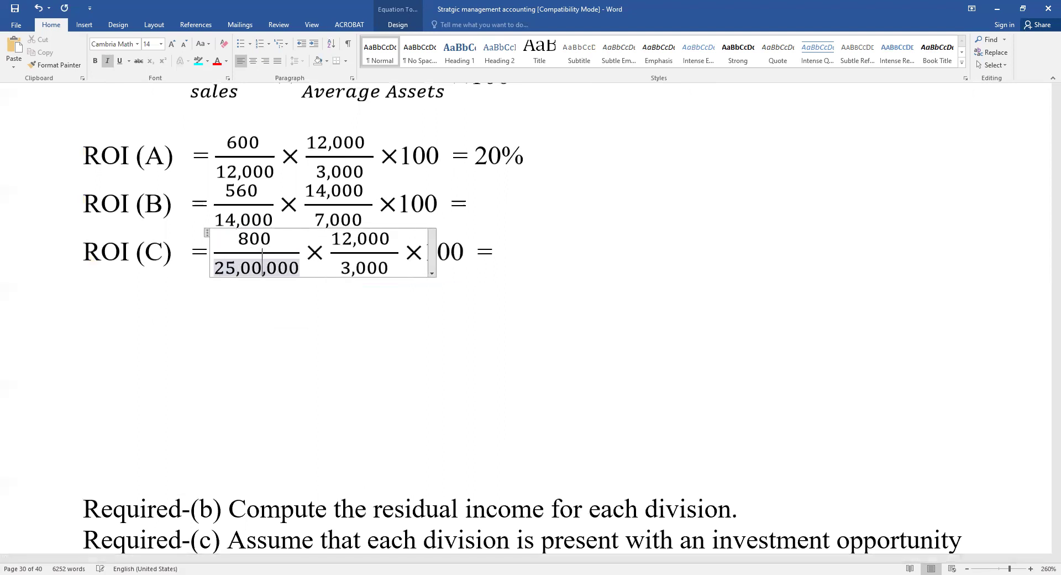
- Change ROI (C)'s second fraction to 25,000 over 5,000
scroll(340, 369, "up", 2)
left_click(330, 374)
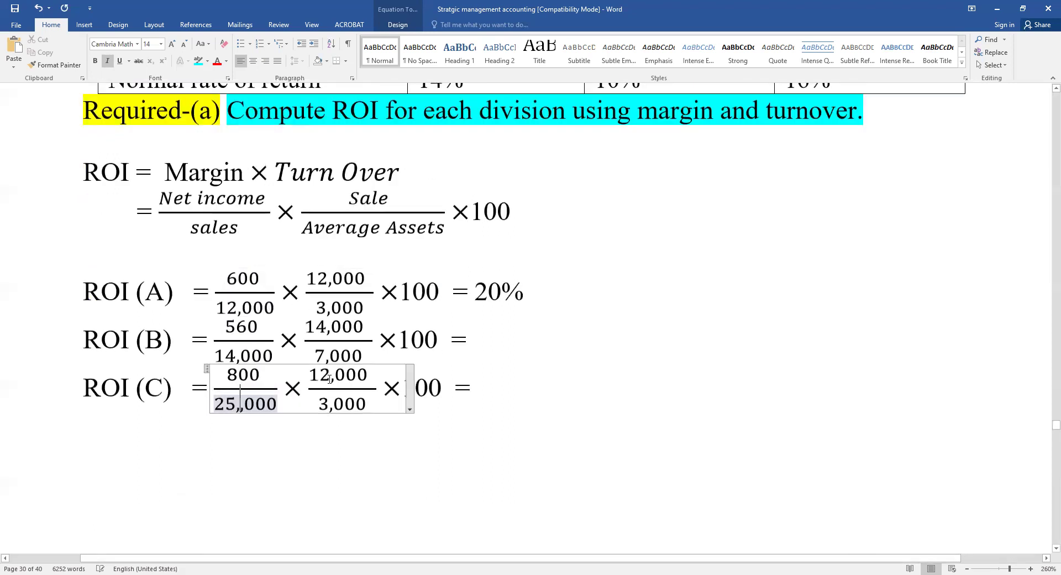
key("BackSpace")
key("BackSpace")
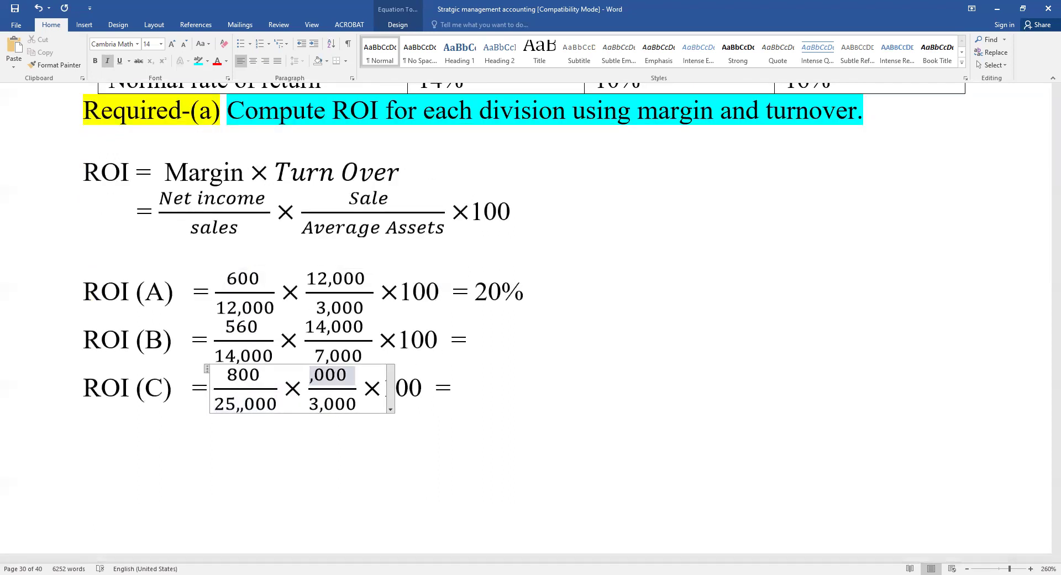
type("25")
scroll(307, 505, "up", 3)
scroll(306, 505, "down", 2)
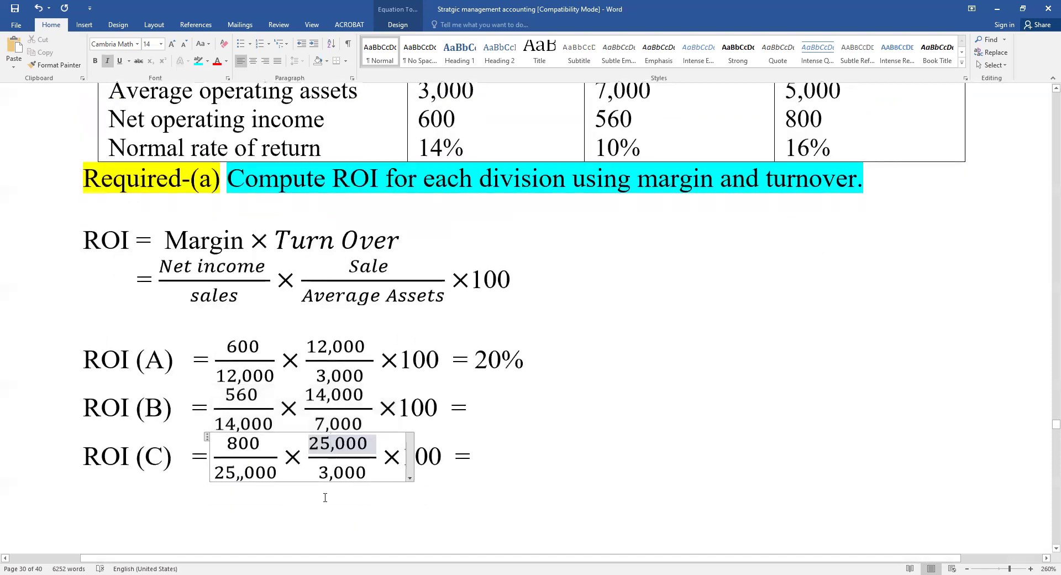
key("Down")
key("BackSpace")
type("5")
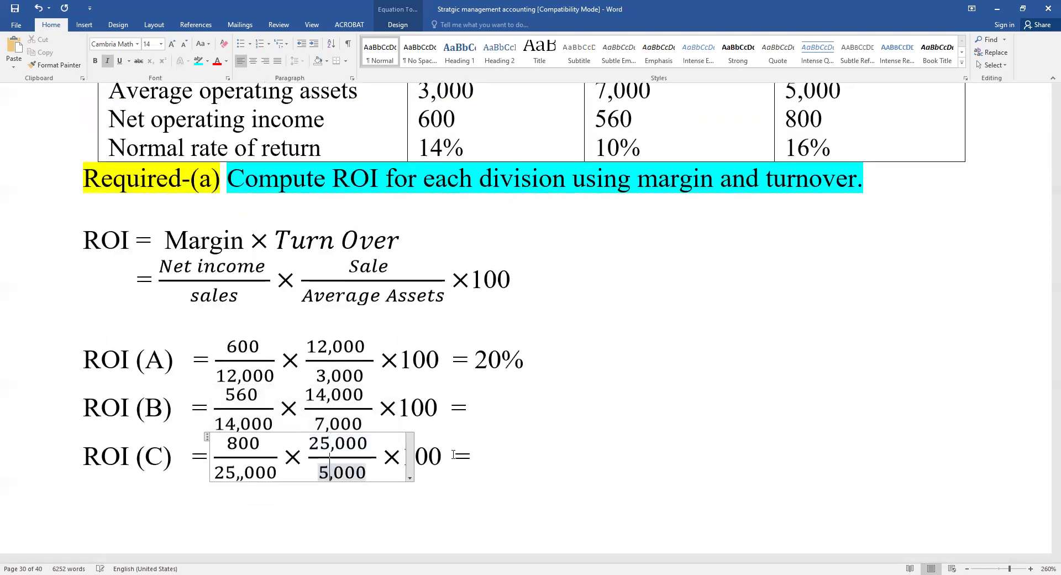
left_click(492, 412)
left_click(497, 452)
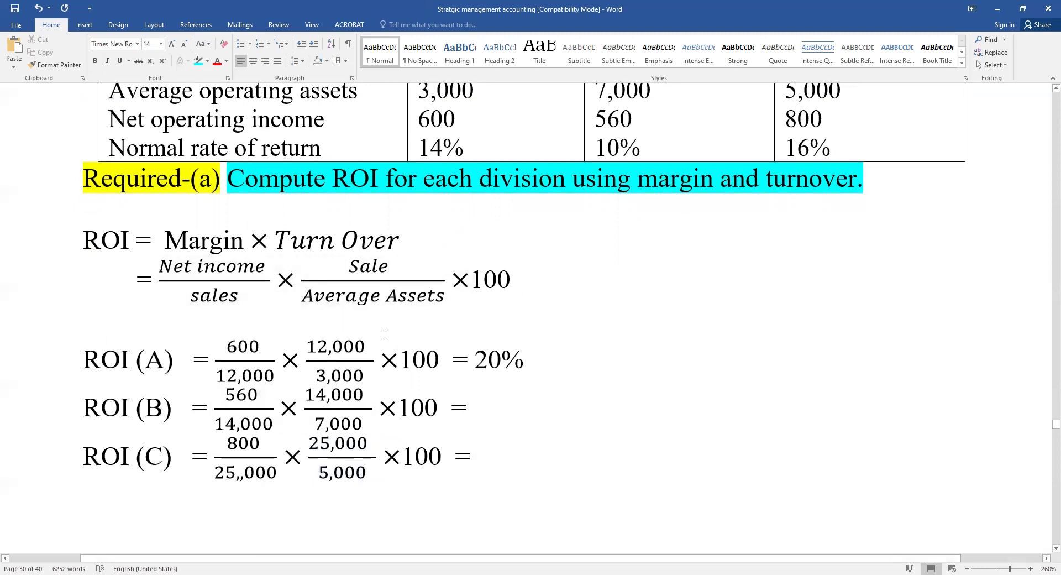
scroll(386, 335, "down", 4)
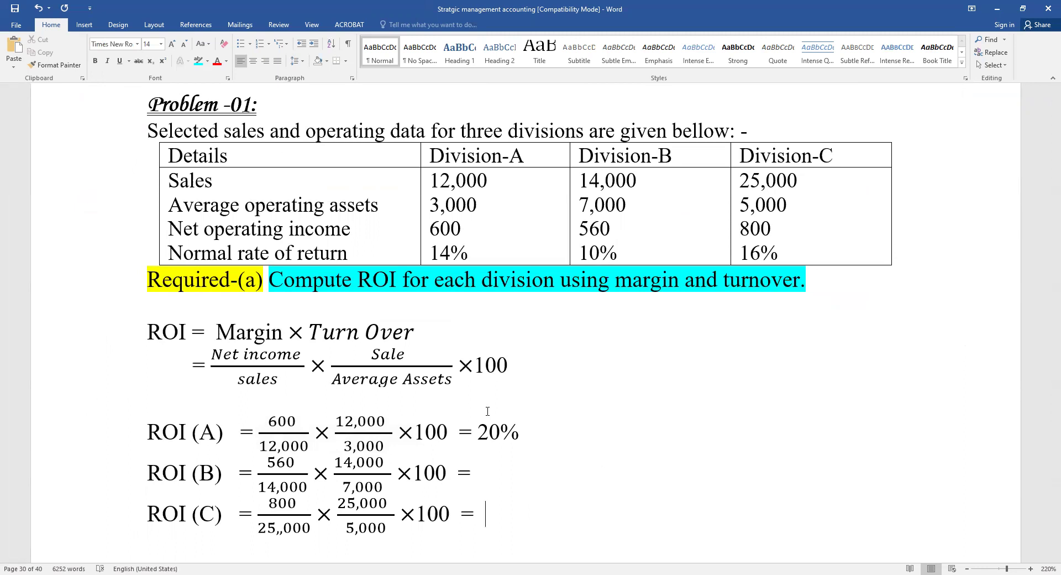
- Append the results 8% to the ROI (B) line and 16% to the ROI (C) line
left_click(480, 469)
type("8%")
key("Down")
type("16%")
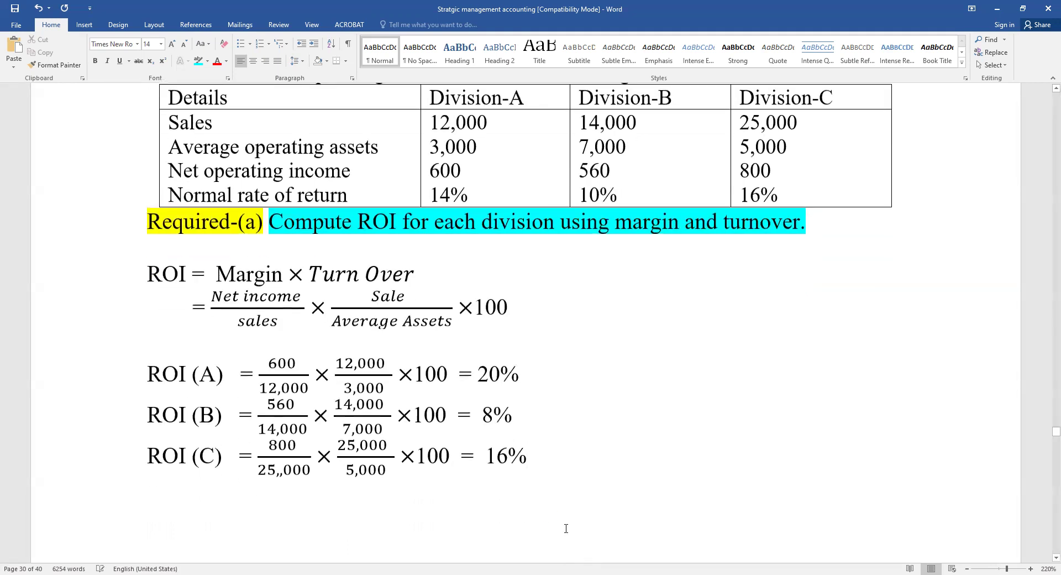
scroll(207, 348, "up", 1)
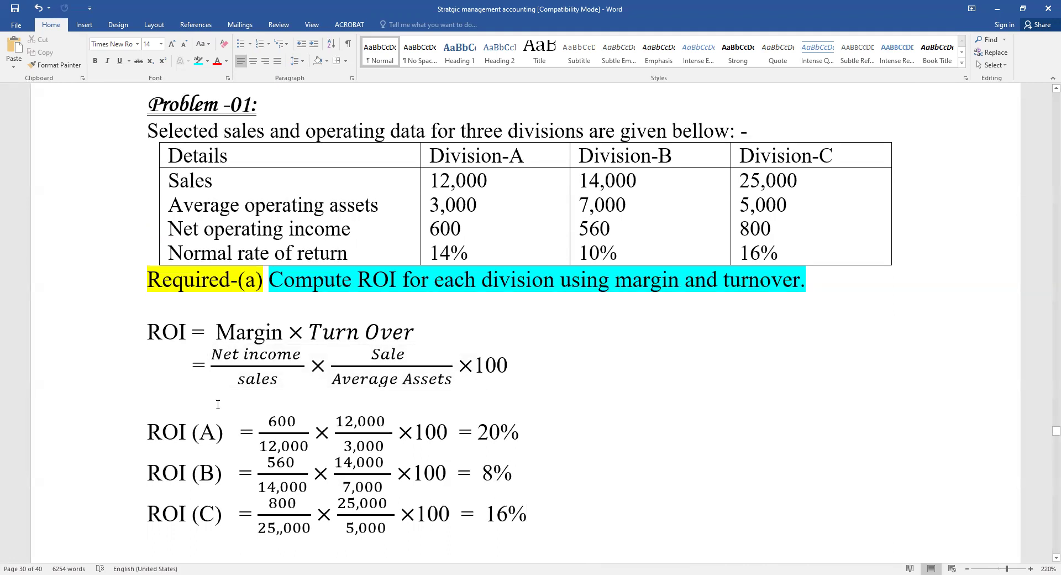
- Reduce the ROI formula and Division A–C equations from font size 14 to 13
left_click(326, 230)
left_click_drag(147, 330, 611, 540)
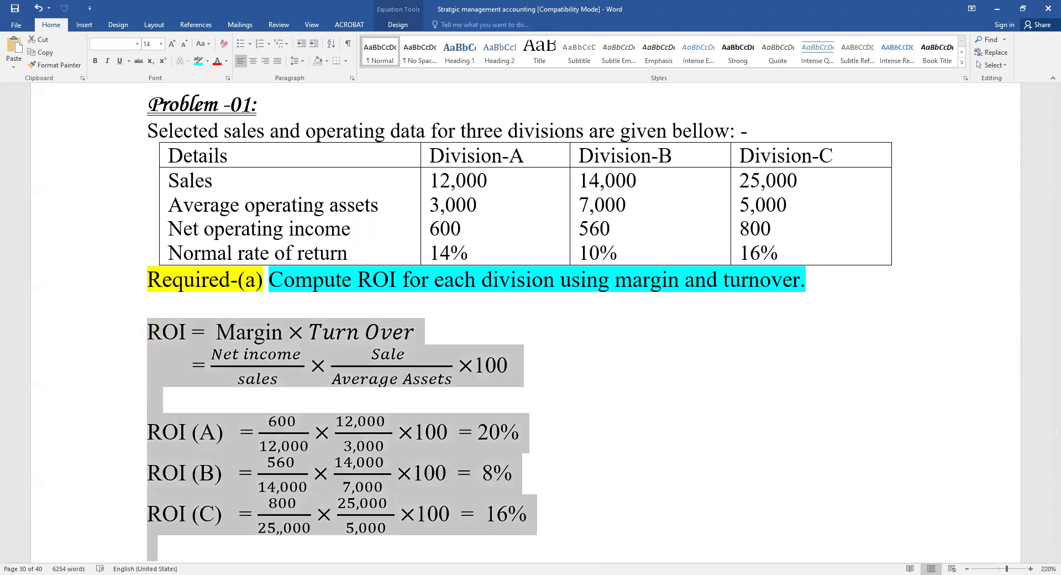
key("ctrl+bracketleft")
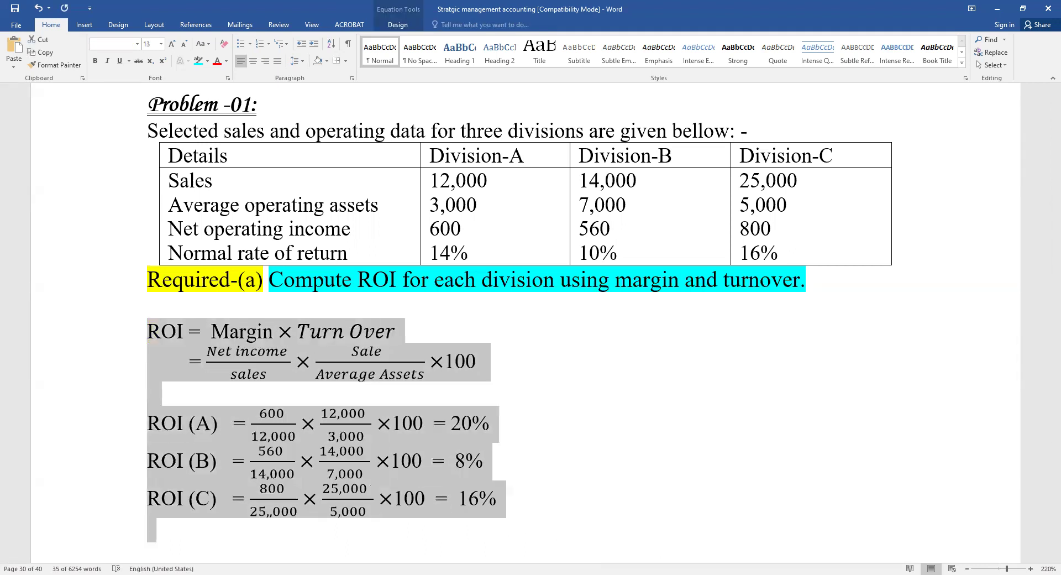
left_click(555, 463)
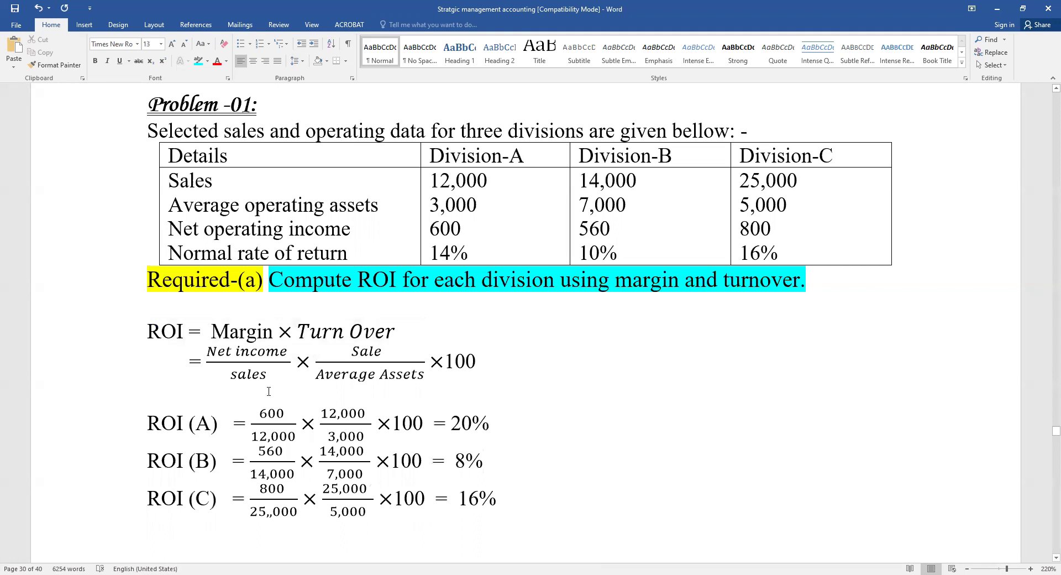
left_click(210, 312)
- Remove the blank lines above Required-(b) so it sits under the ROI working
left_click(397, 374)
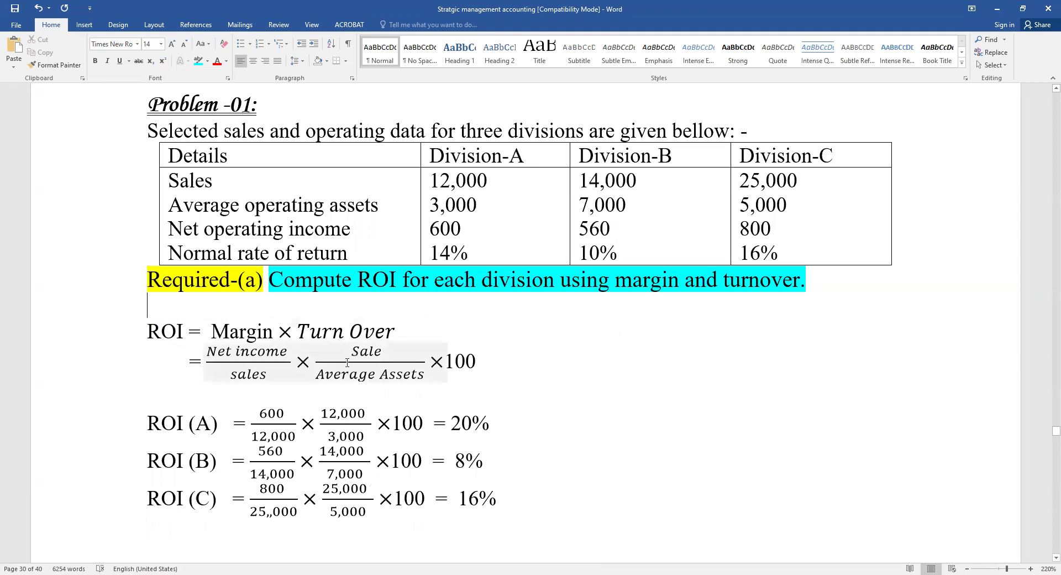
scroll(348, 362, "down", 6)
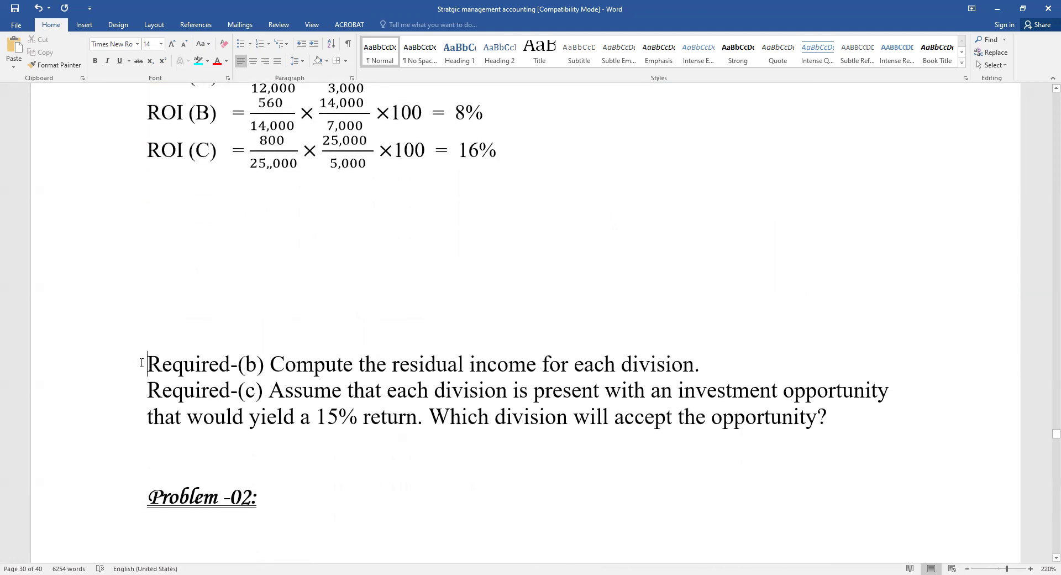
key("BackSpace")
key("BackSpace")
key("BackSpace")
key("BackSpace")
key("BackSpace")
key("BackSpace")
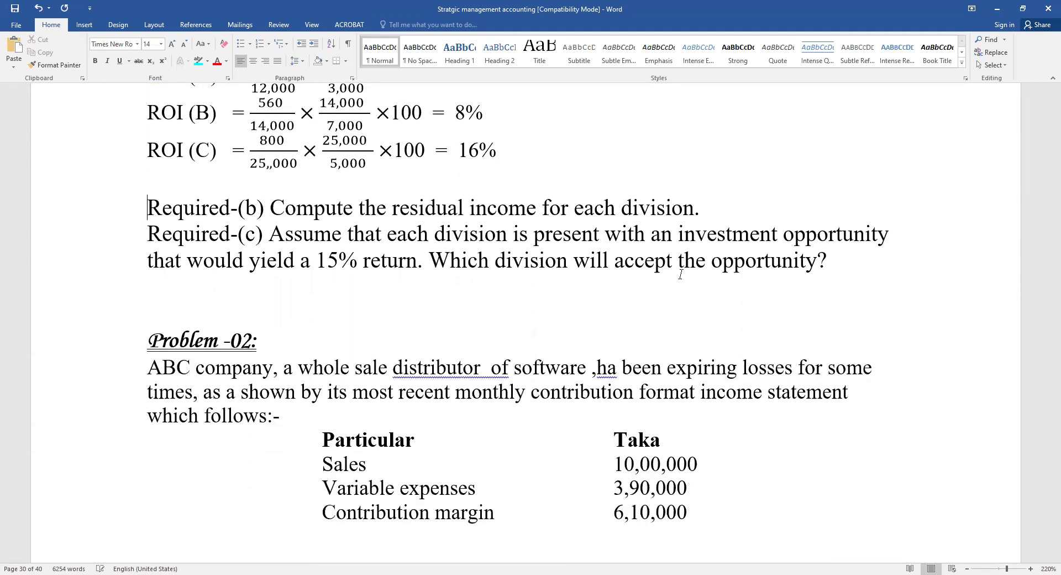
left_click(728, 217)
key("Return")
scroll(572, 300, "up", 2)
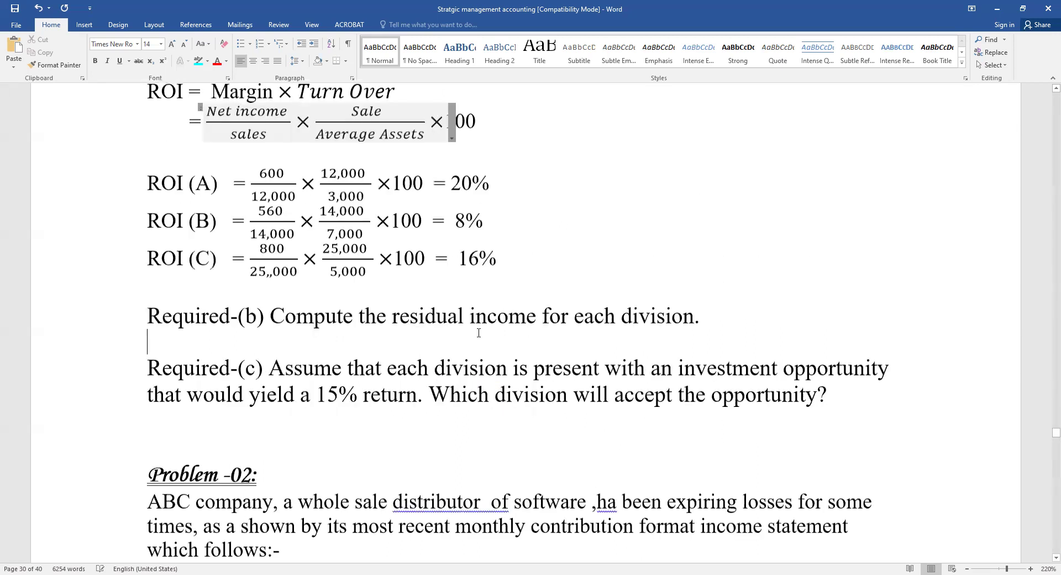
scroll(571, 301, "up", 1)
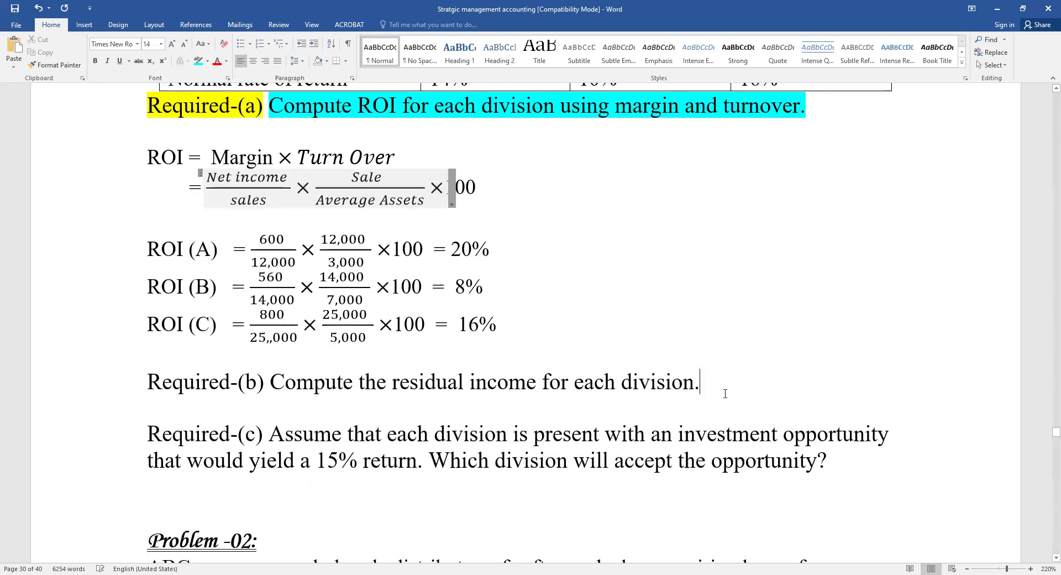
key("Return")
key("Return")
key("Return")
key("Return")
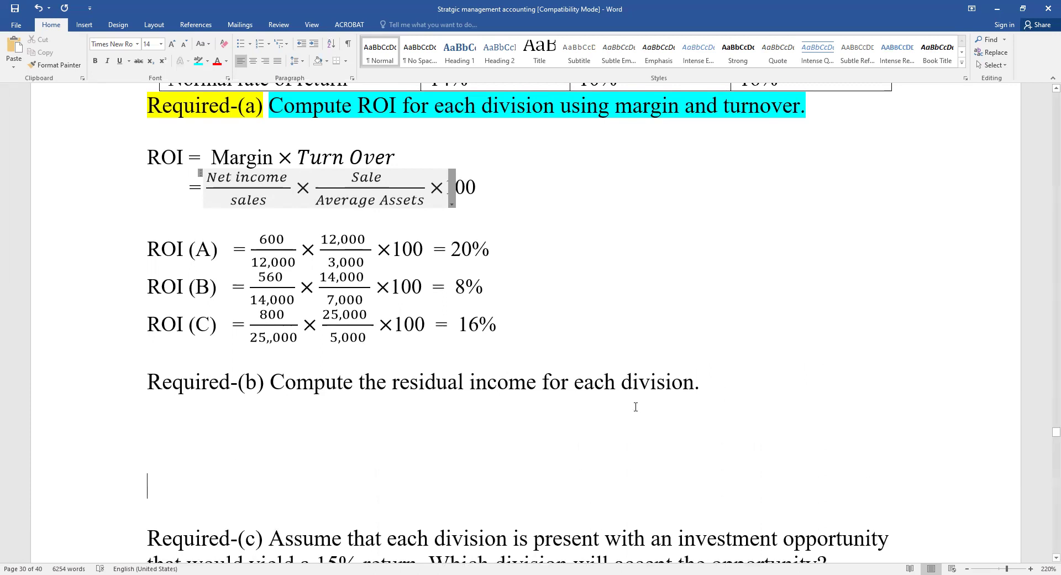
scroll(442, 387, "up", 2)
scroll(260, 416, "down", 1)
left_click(175, 422)
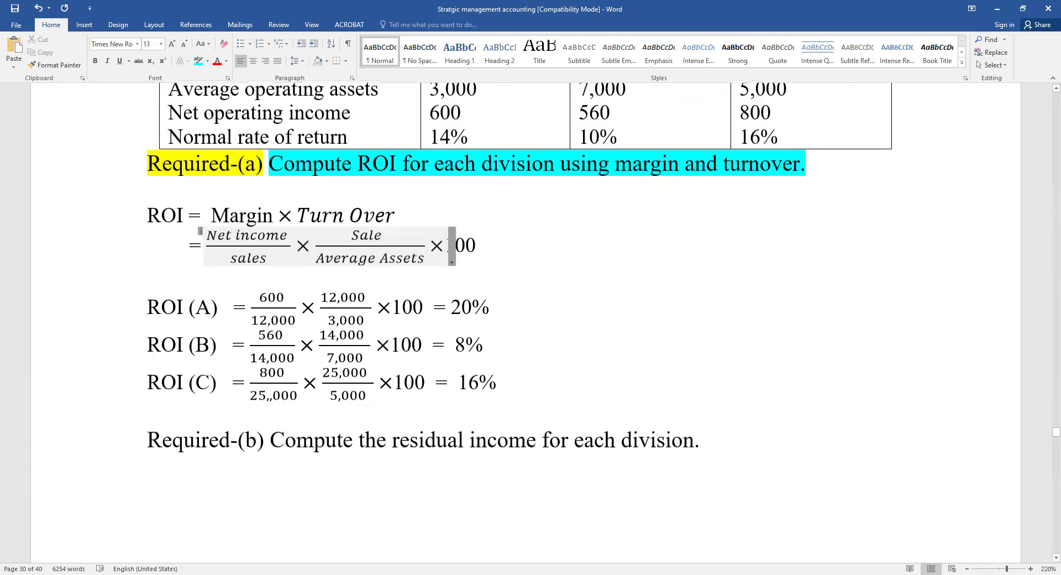
key("BackSpace")
- Highlight the Required-(b) sentence in cyan and add space below it
left_click_drag(147, 416, 713, 418)
left_click(199, 60)
scroll(306, 334, "down", 3)
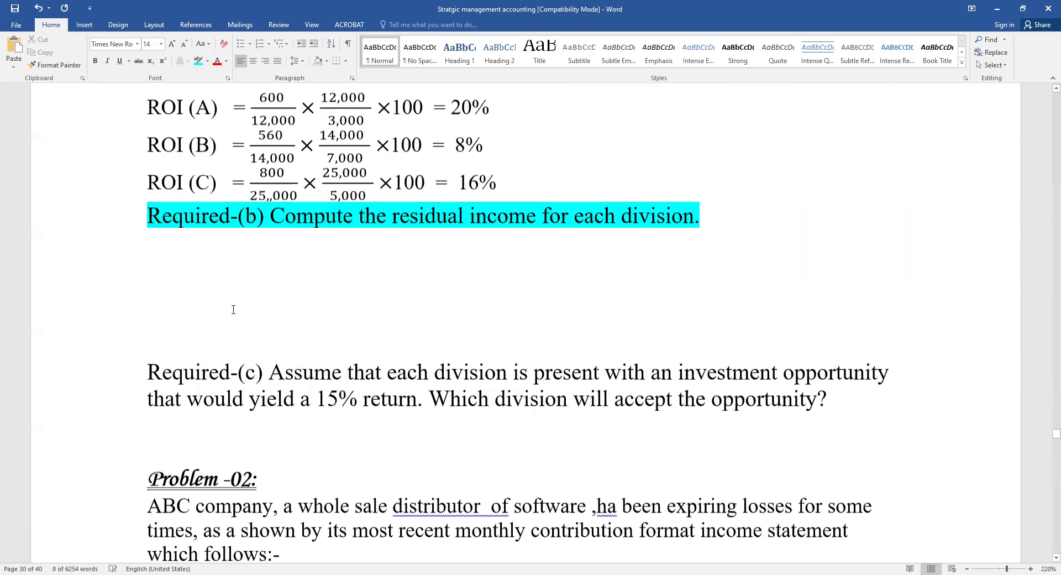
key("Right")
key("Return")
key("Return")
key("Return")
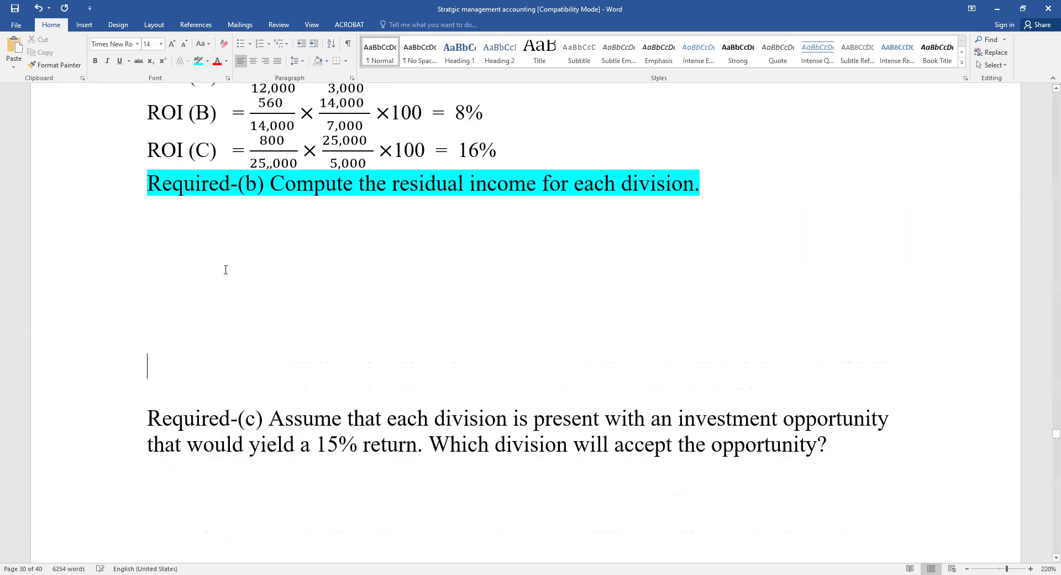
- Type a new 'Required-(b)' line below the highlighted sentence
scroll(244, 280, "up", 3)
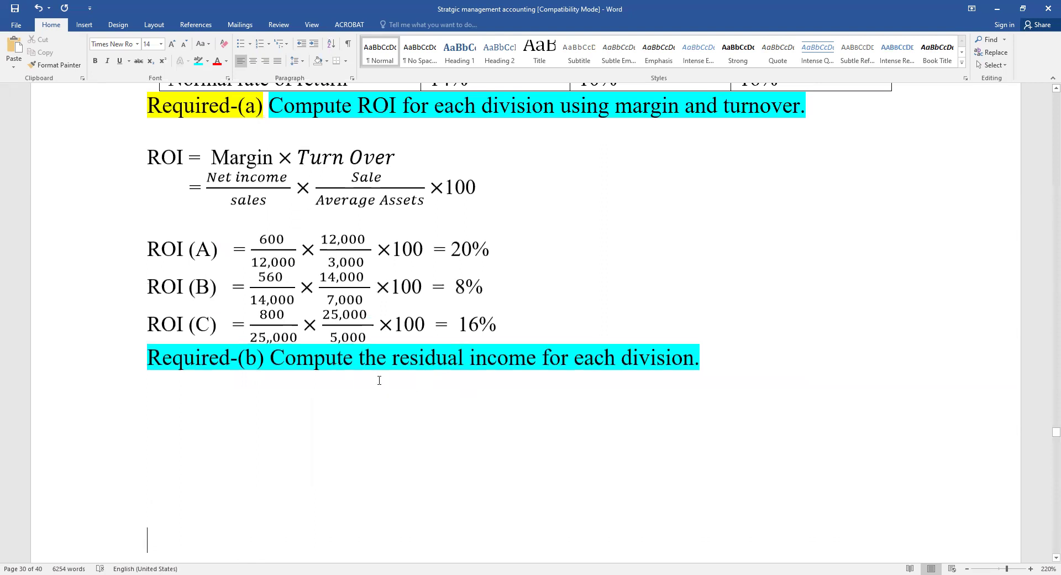
scroll(340, 341, "up", 3)
left_click_drag(271, 280, 804, 286)
left_click(482, 361)
scroll(433, 366, "down", 3)
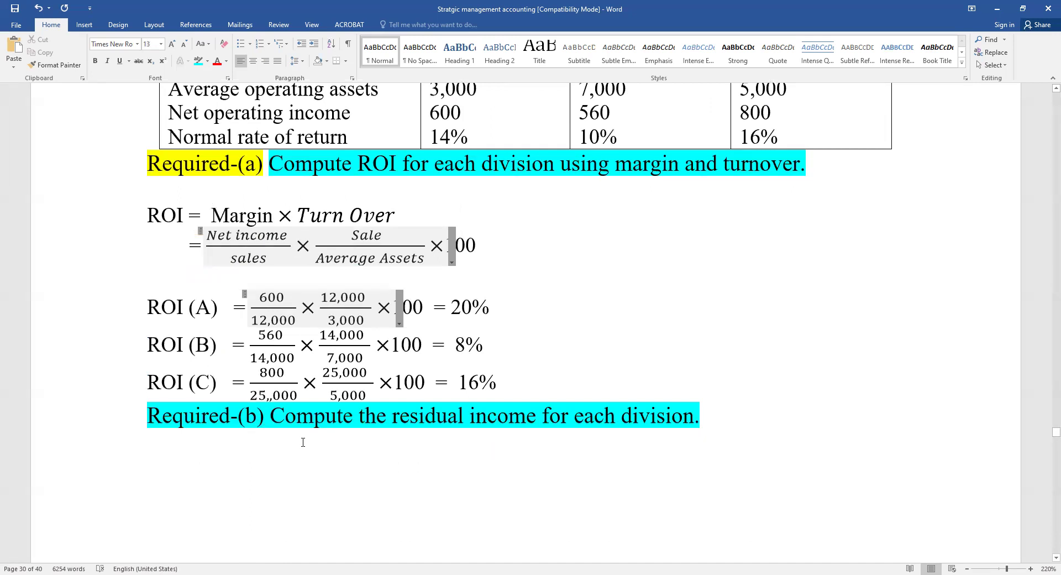
left_click(275, 458)
type("Requir")
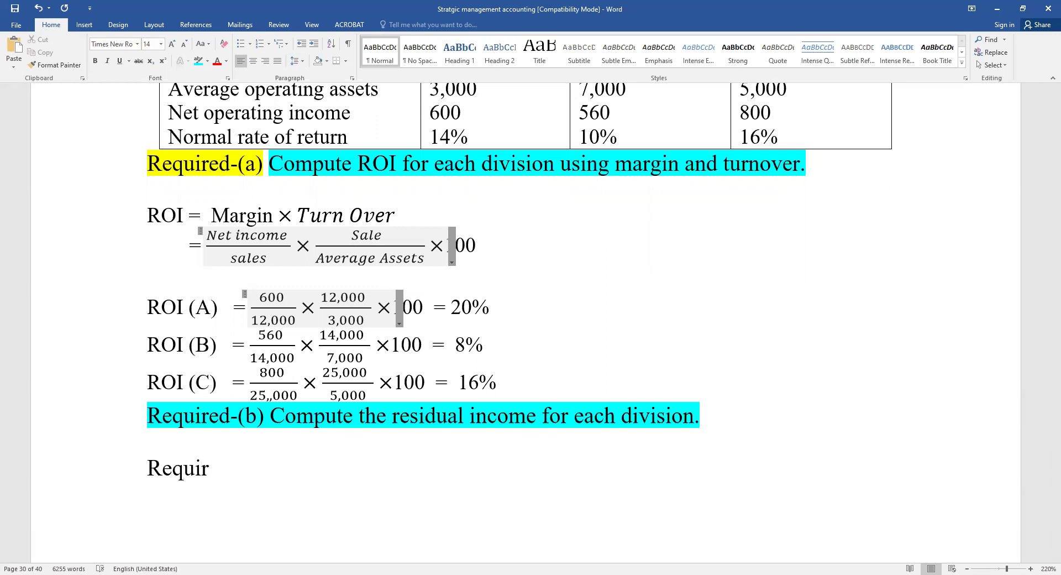
type("ed")
type("-()")
type("b")
left_click(144, 210)
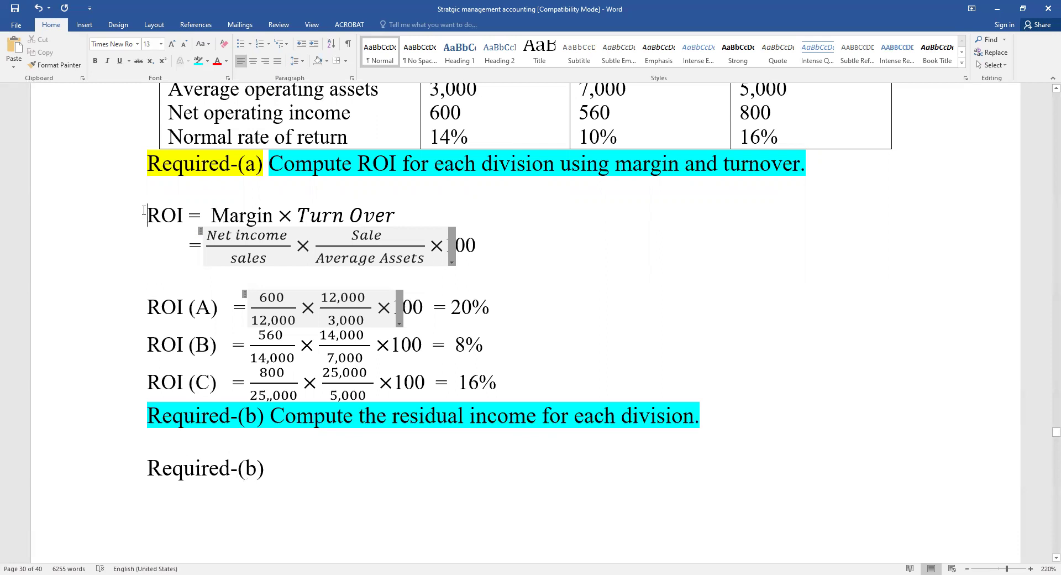
- Insert the heading 'Required-(a) Calculation of ROI' above the ROI formula
key("Return")
key("Up")
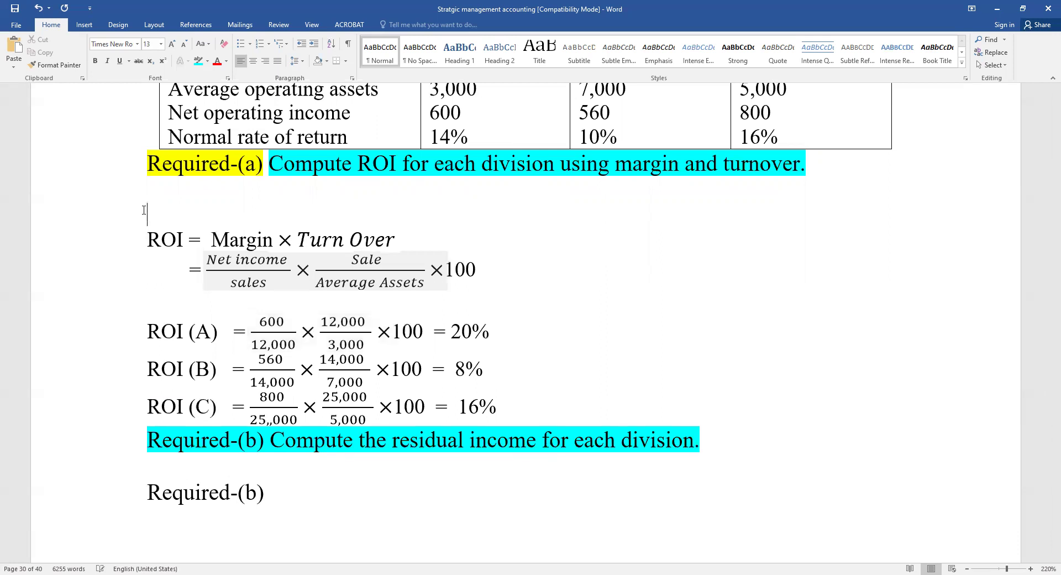
type("Requireds")
key("BackSpace")
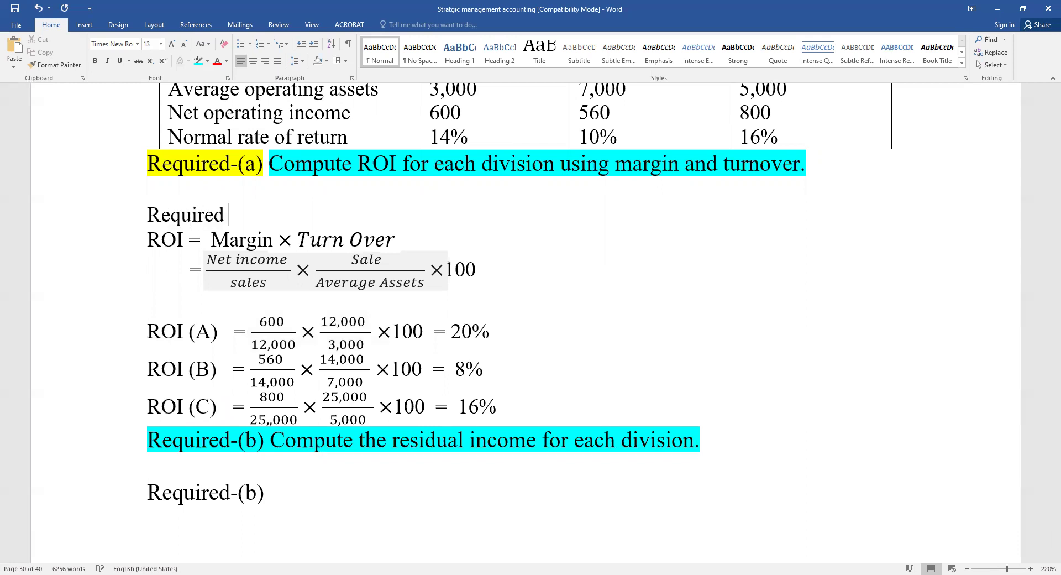
type("-()")
key("Left")
type("a)")
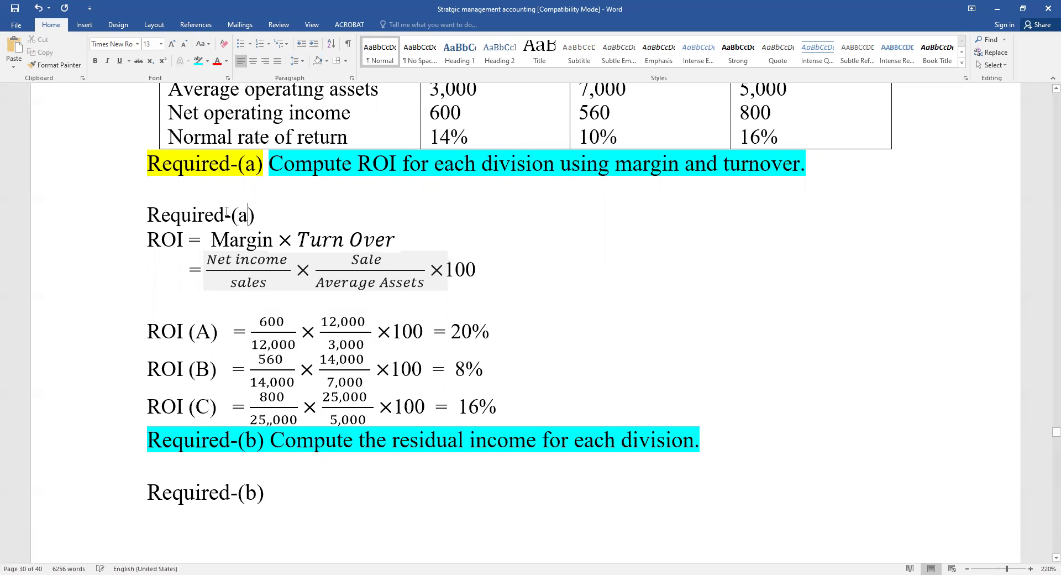
type(" Ca")
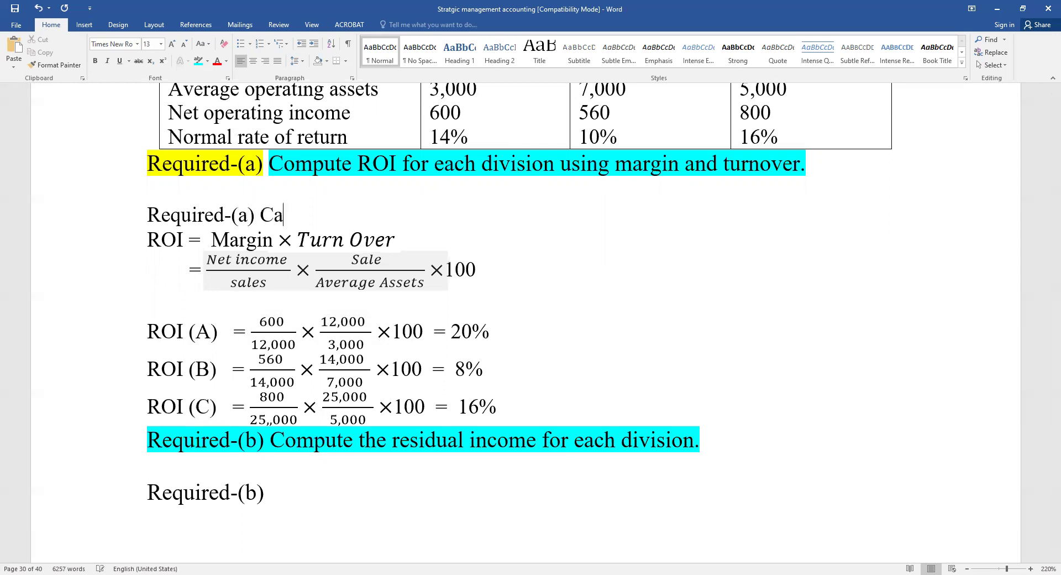
type("lculation of ROI")
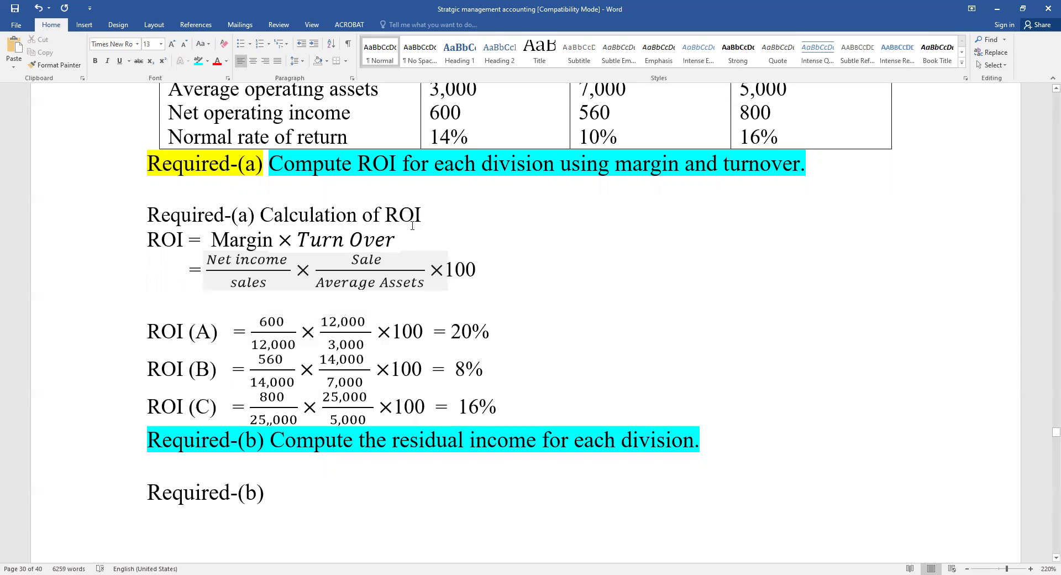
- Highlight the new Required-(a) heading in yellow
triple_click(260, 215)
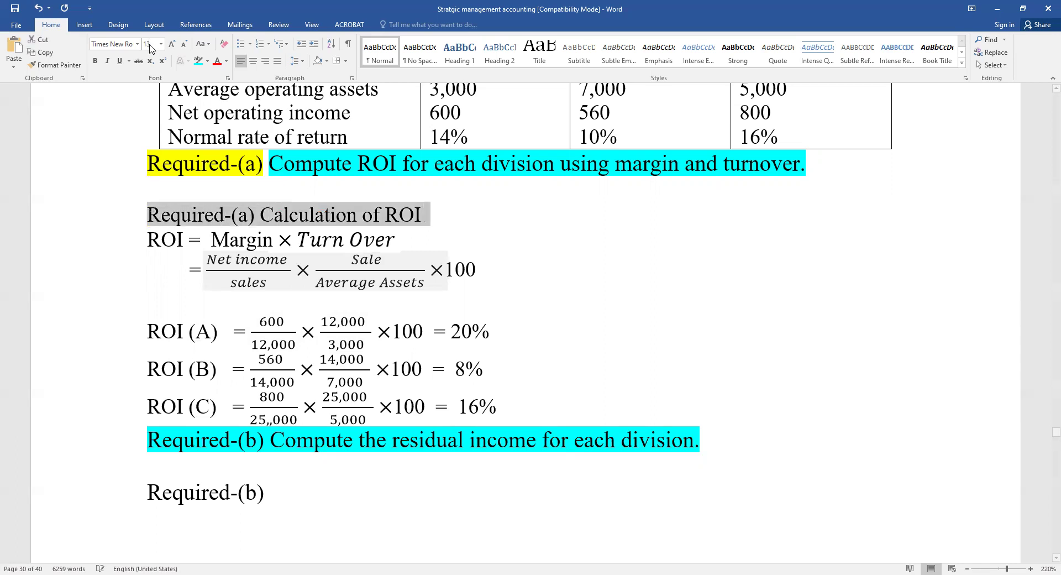
left_click(207, 62)
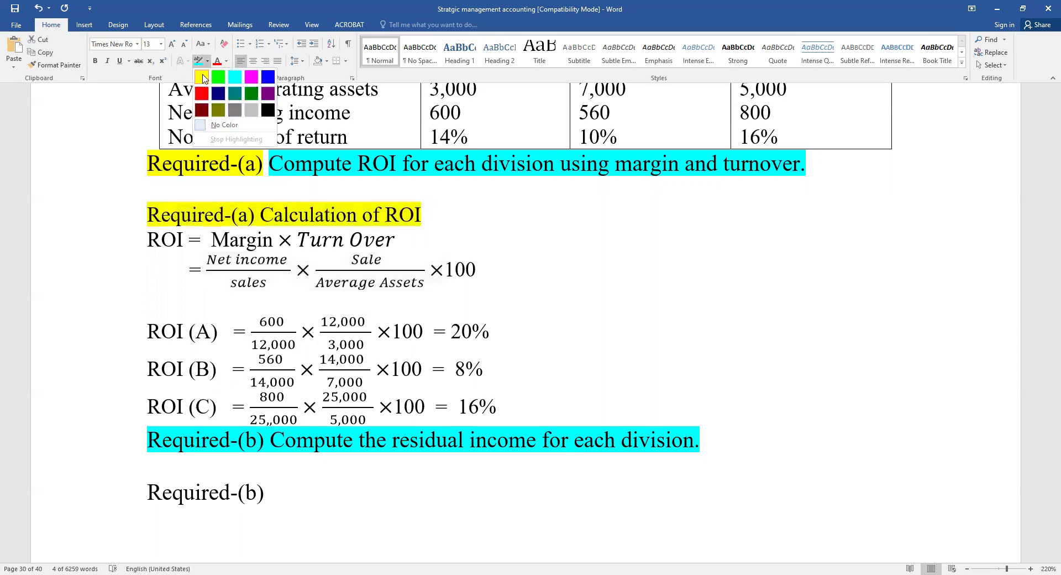
scroll(248, 456, "down", 1)
left_click(273, 450)
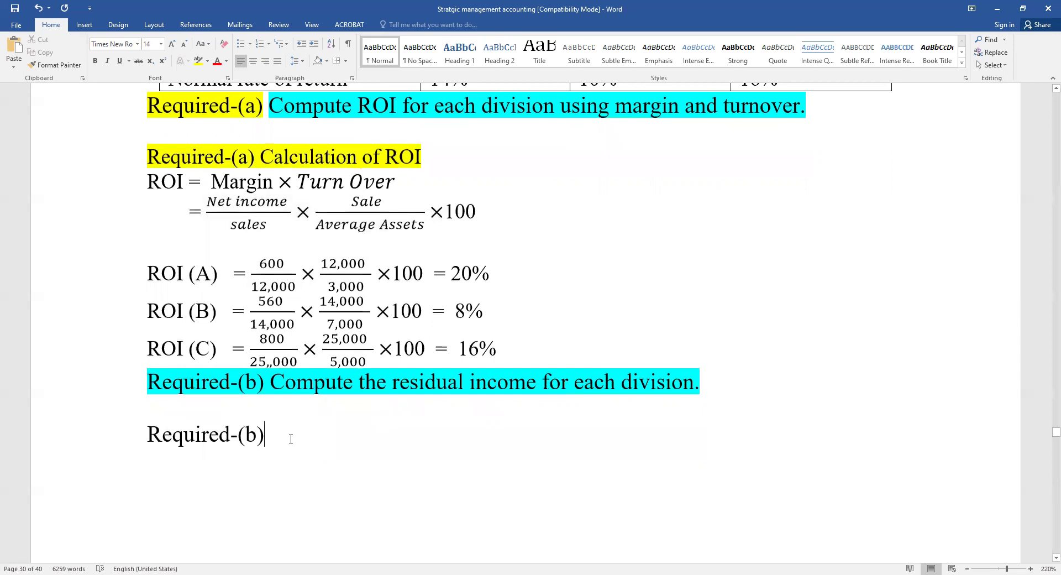
- Complete the heading as 'Required-(b) Calculation of RI' and begin the 'RI =' line
type("Calcu")
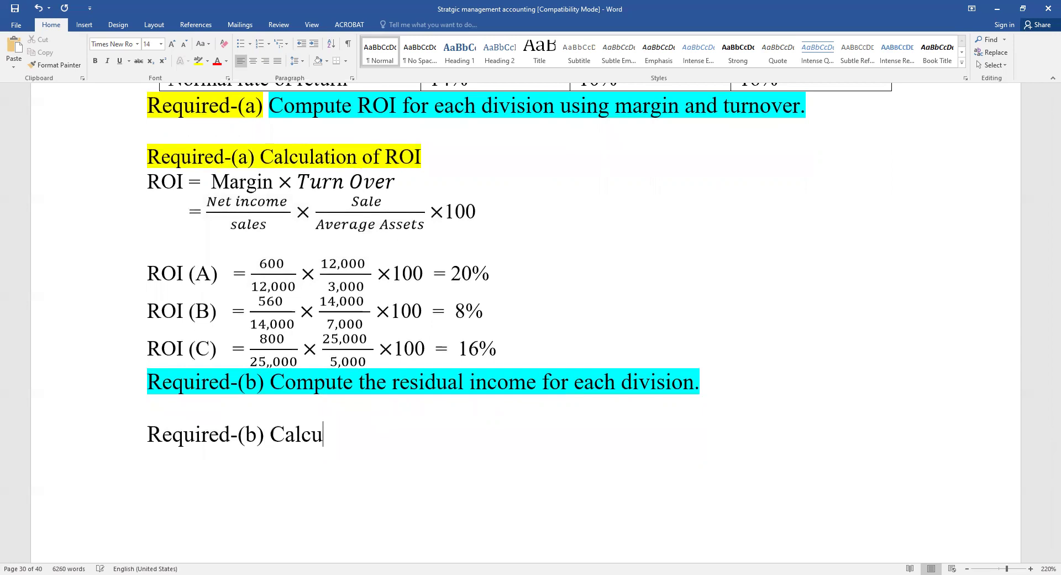
type("lation of RI")
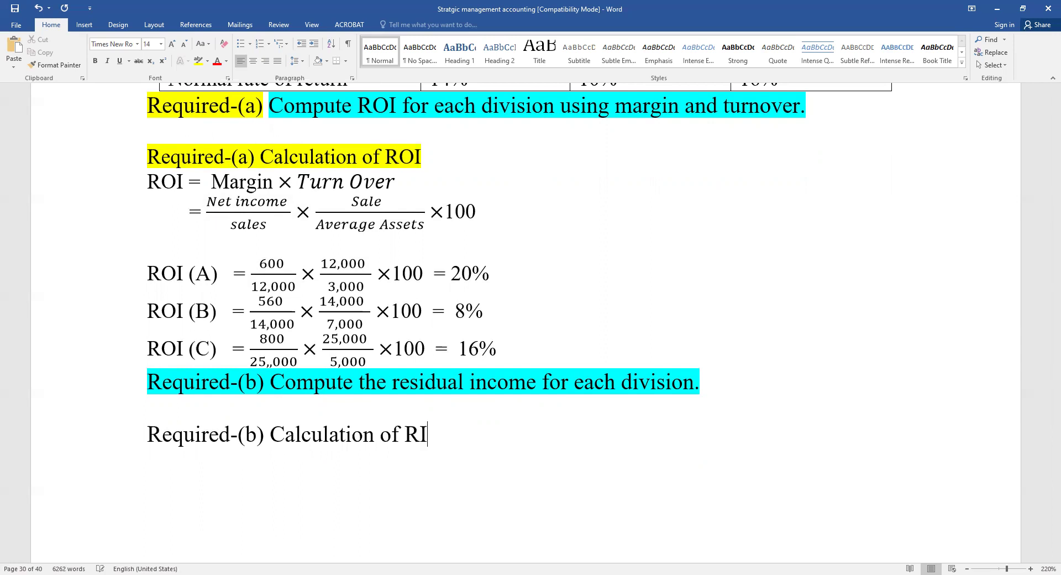
key("Return")
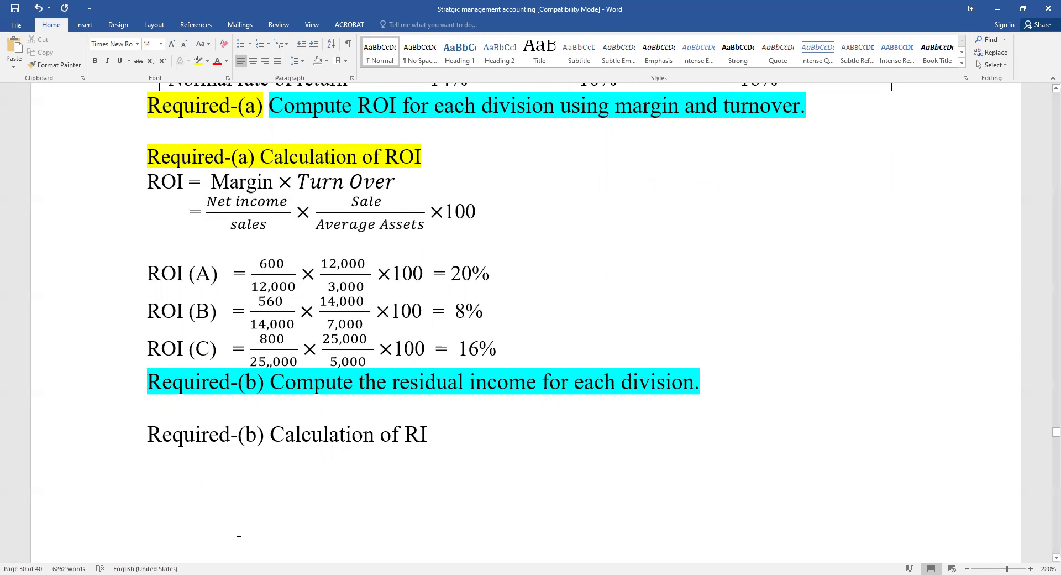
type("R")
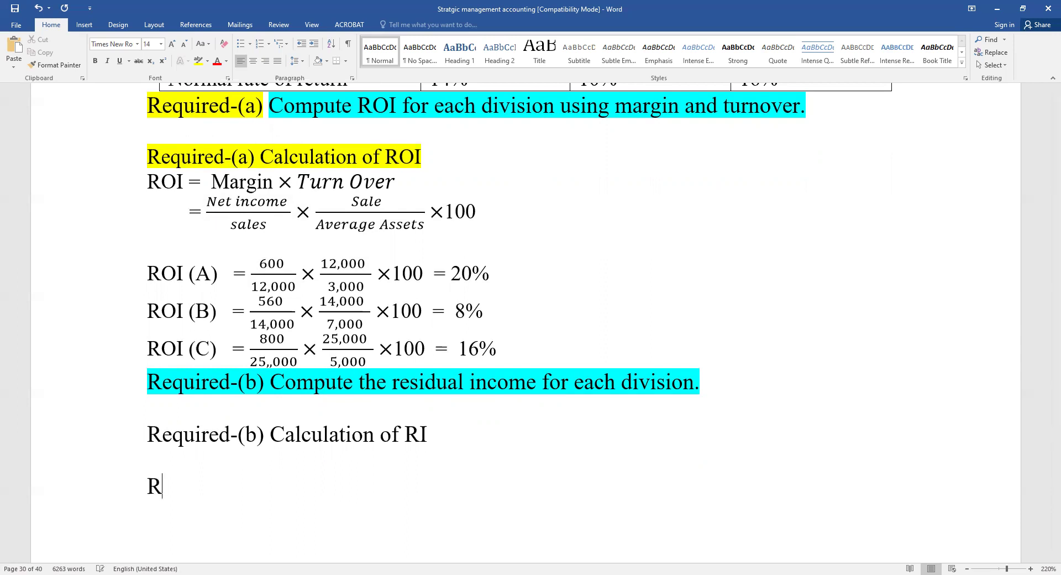
type("I =")
type("Average")
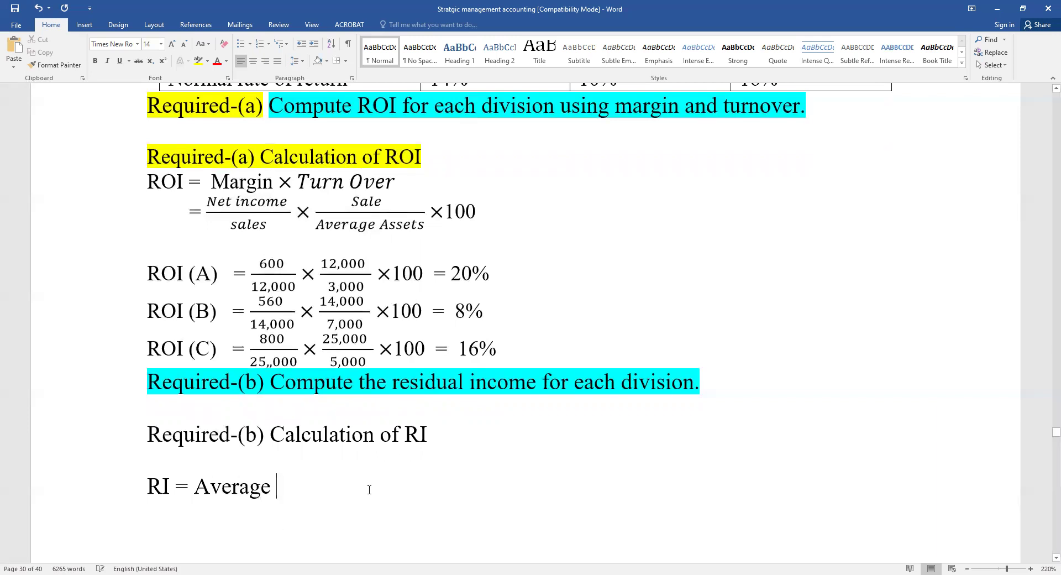
scroll(372, 491, "up", 5)
scroll(389, 460, "down", 2)
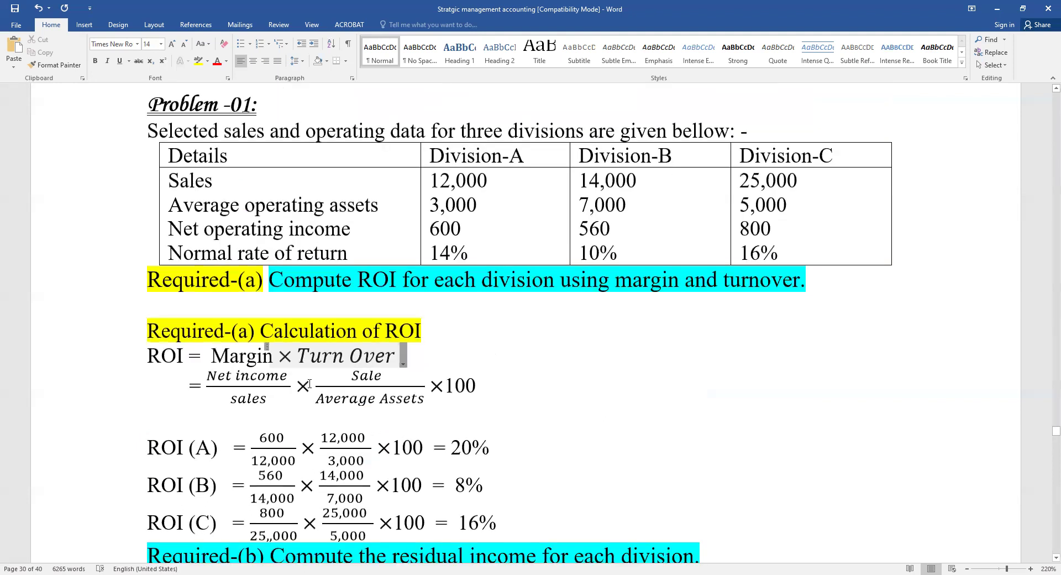
scroll(245, 377, "down", 1)
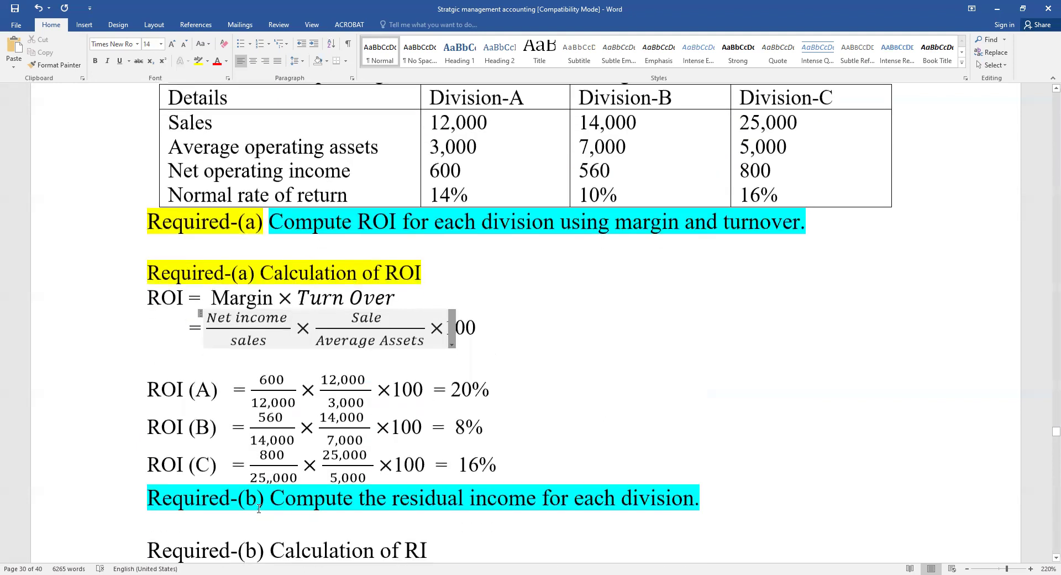
scroll(243, 541, "down", 3)
- Finish the formula as 'RI = Net operating income – Normal income', fixing typos
left_click_drag(194, 429, 312, 475)
type("Net ")
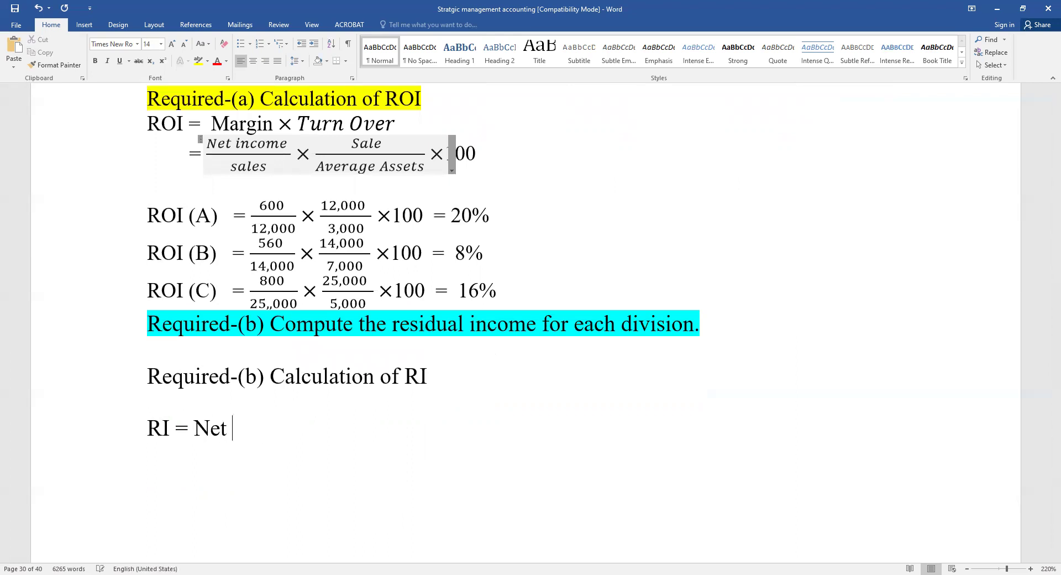
type("operating income - Ni")
key("BackSpace")
type("ormar")
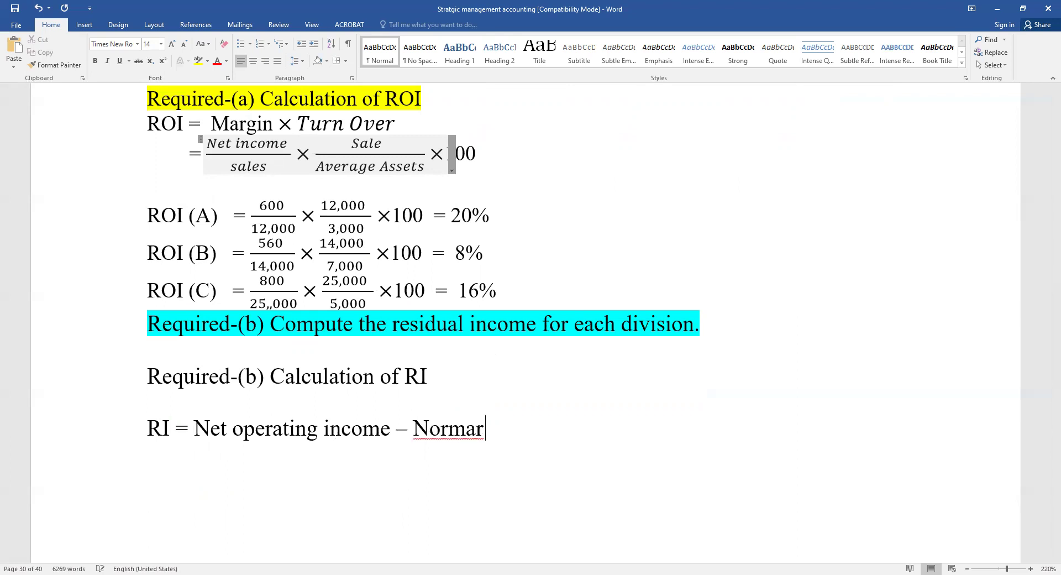
key("BackSpace")
key("BackSpace")
key("BackSpace")
type("al income")
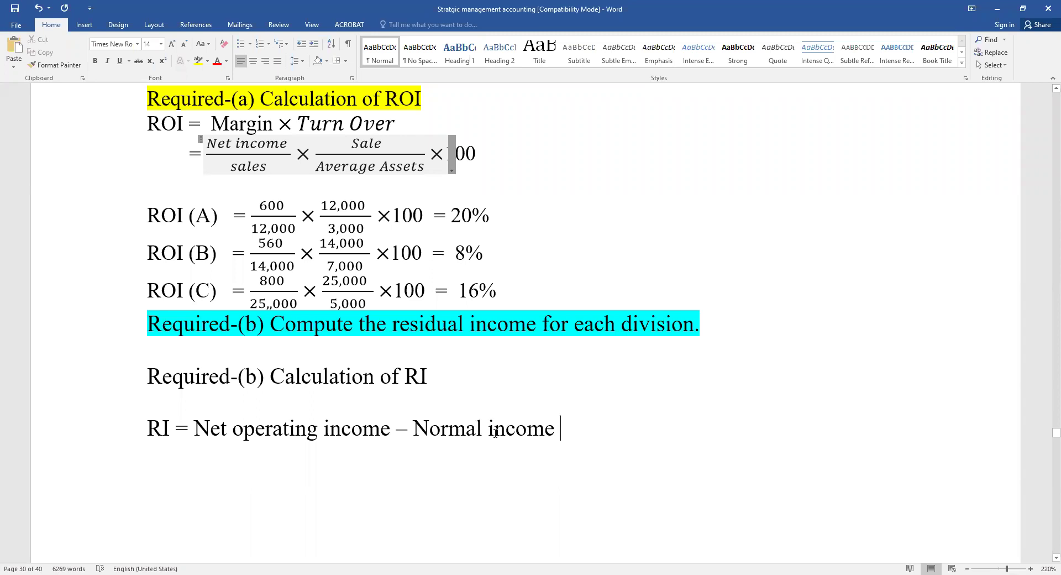
key("Return")
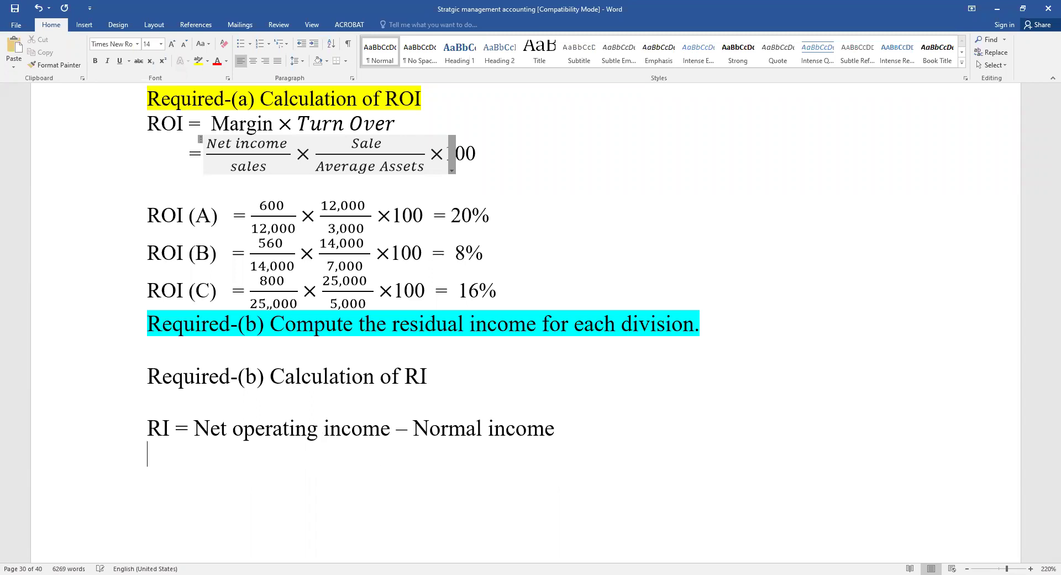
- Start Division A's line as 'RI(A) = 600- ( )'
type("RI()")
key("Left")
type("A) =")
scroll(394, 398, "down", 1)
scroll(393, 398, "down", 2)
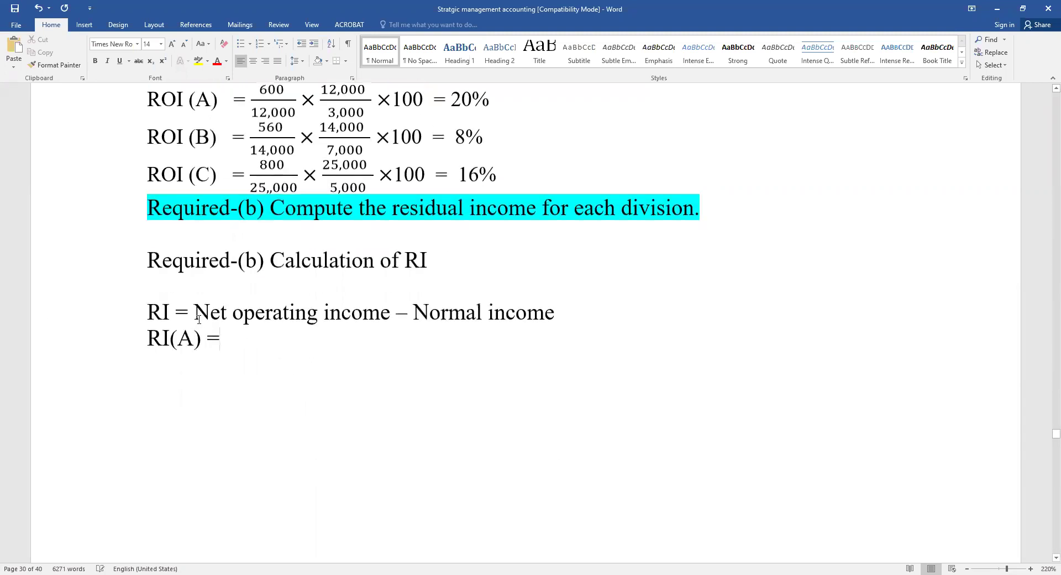
scroll(287, 409, "up", 1)
scroll(317, 395, "up", 5)
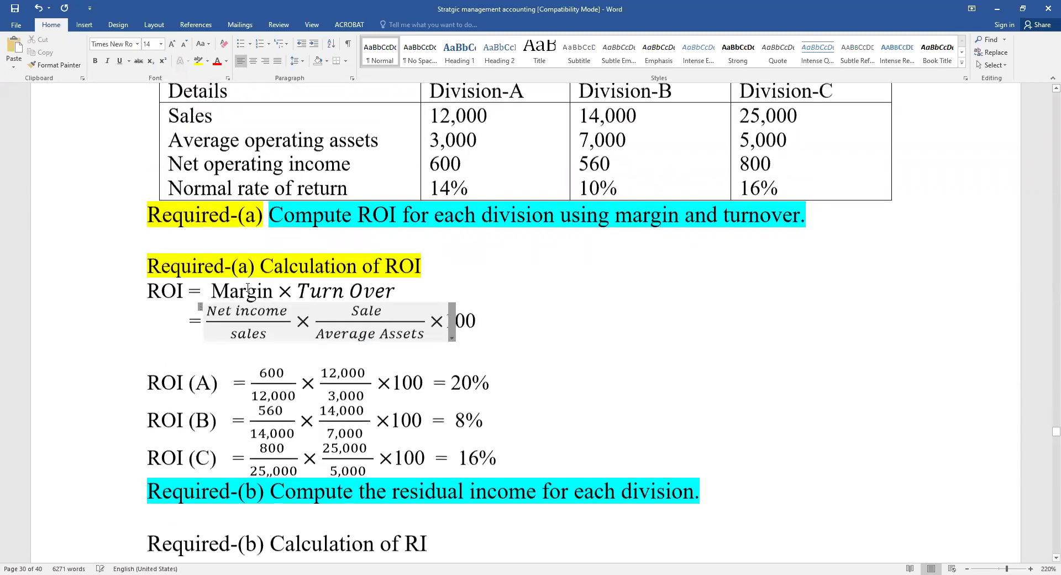
scroll(376, 380, "down", 4)
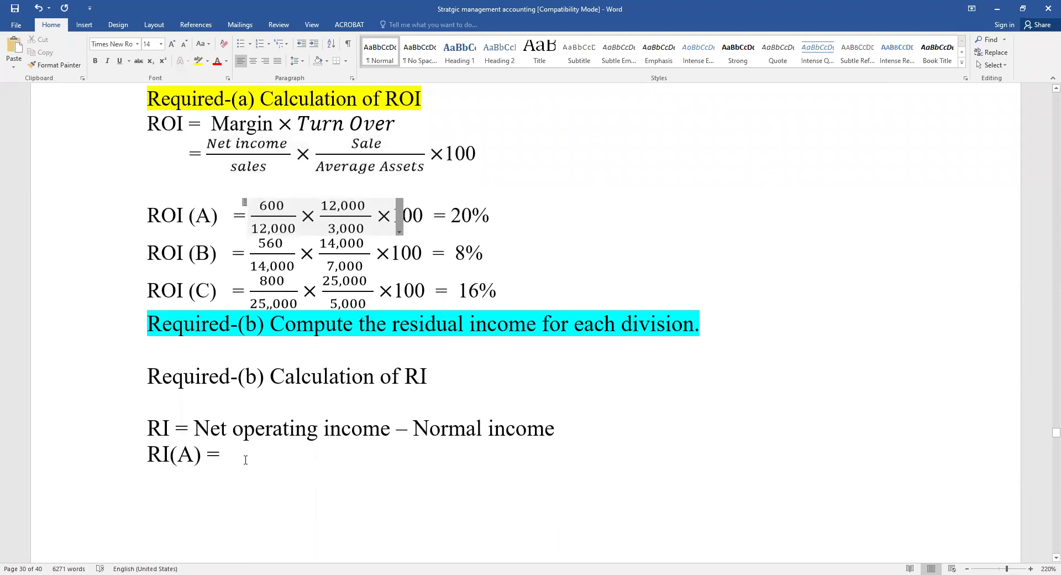
type("600- ()")
key("Left")
- Fill the brackets with 3,000 × 14% from Division A's data and end with '='
scroll(277, 433, "up", 5)
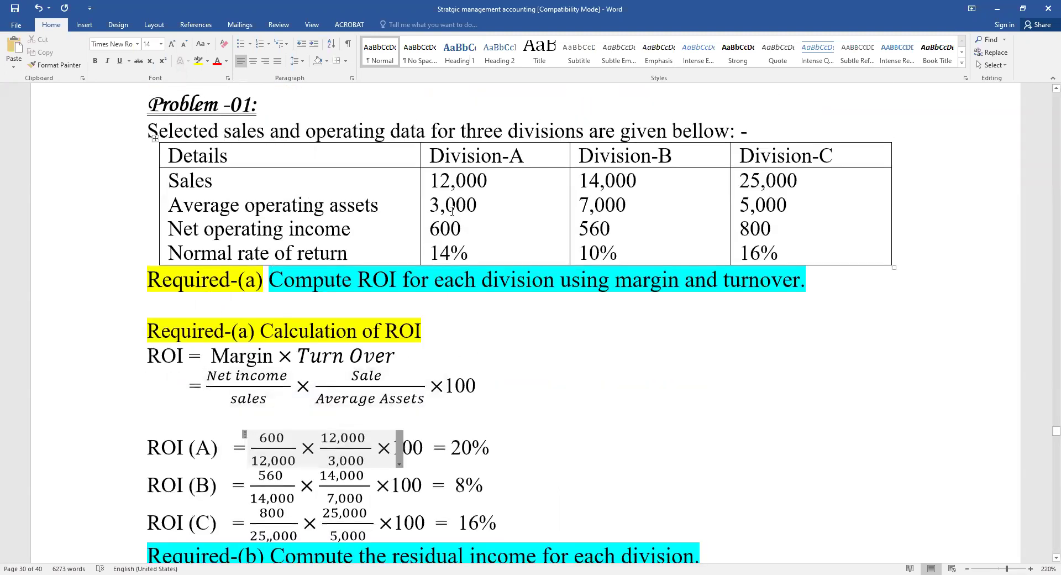
left_click_drag(432, 206, 500, 205)
left_click(487, 251)
double_click(445, 253)
left_click_drag(430, 206, 434, 253)
scroll(364, 451, "down", 5)
left_click(283, 456)
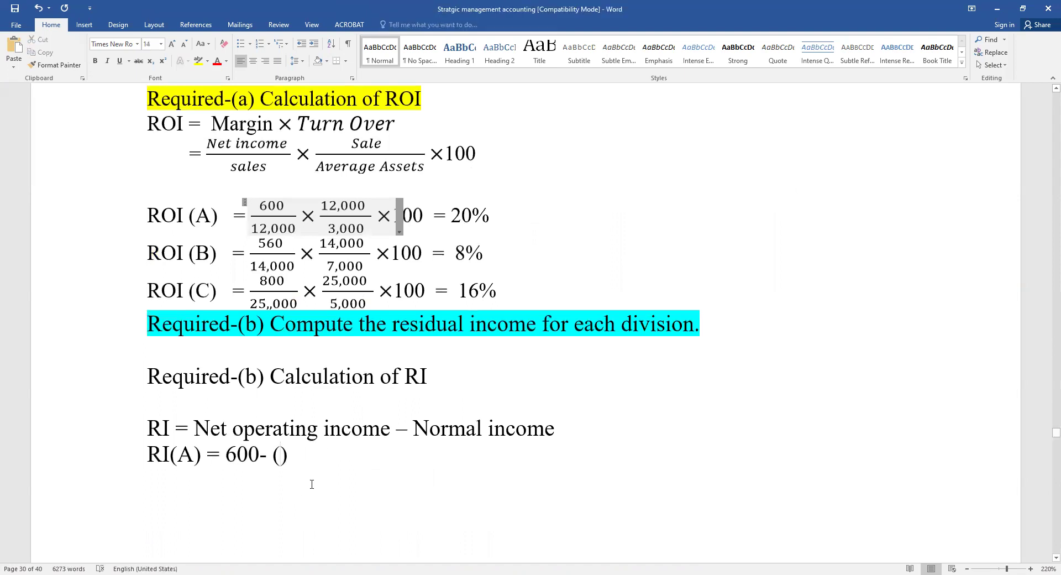
type("3,000")
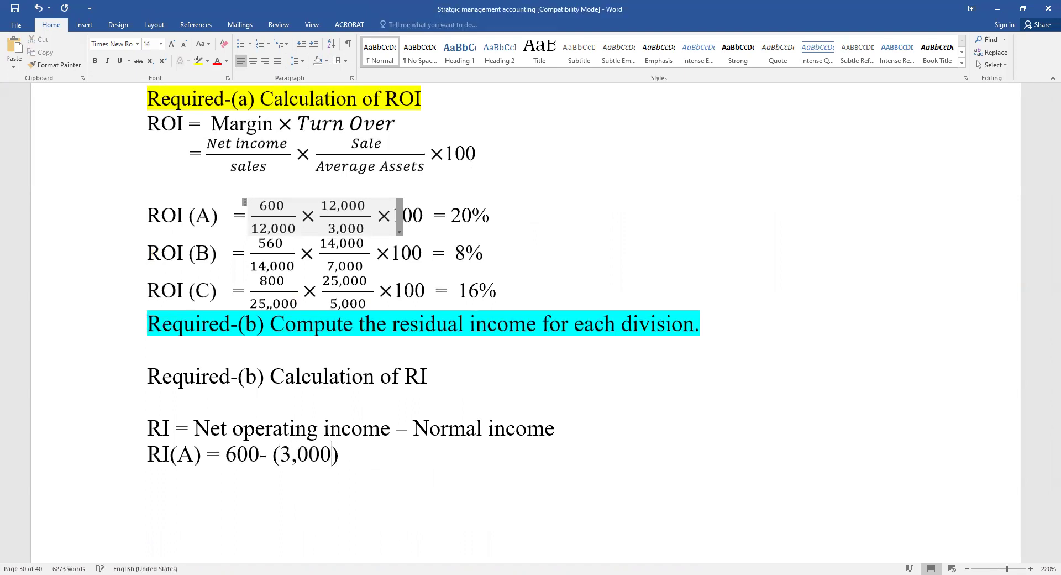
double_click(308, 216)
key("ctrl+c")
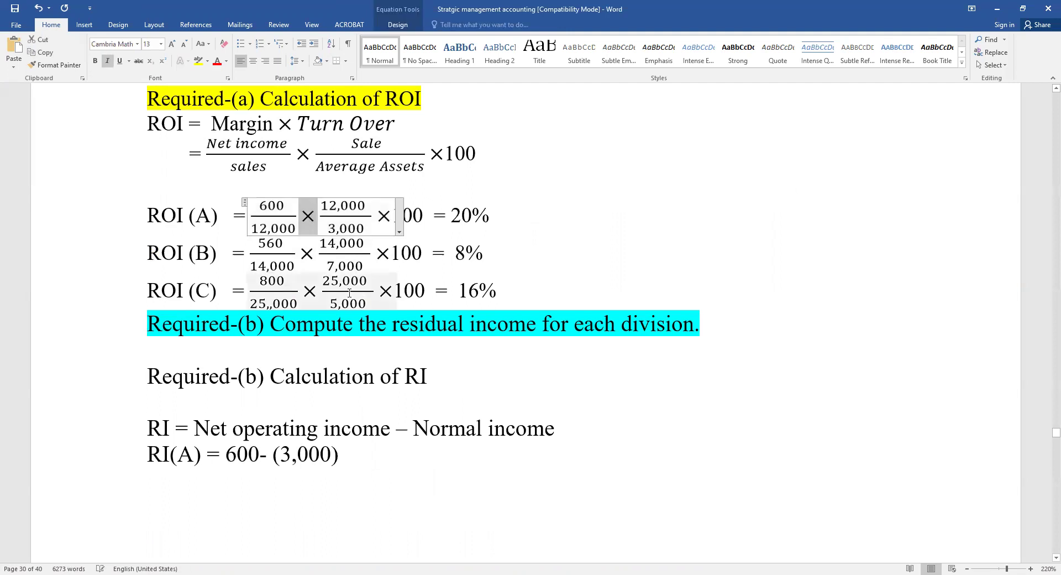
left_click(331, 457)
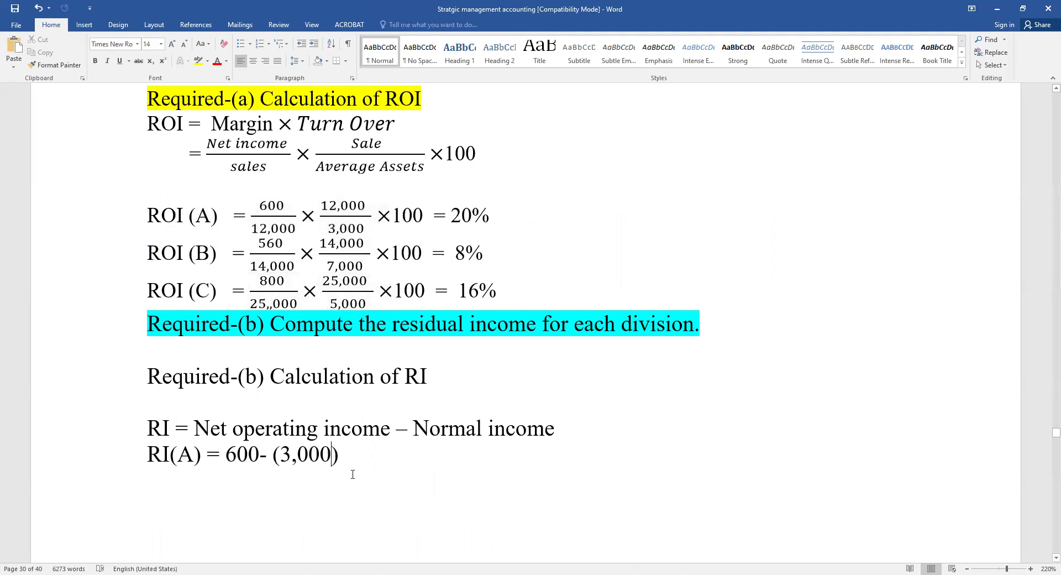
key("ctrl+v")
type("14%")
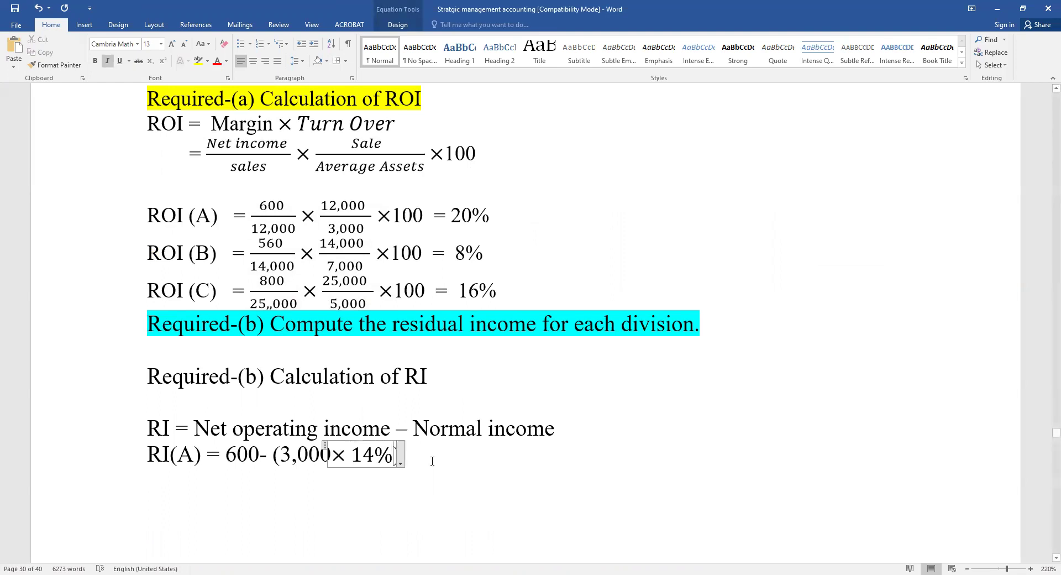
left_click(432, 461)
type("=")
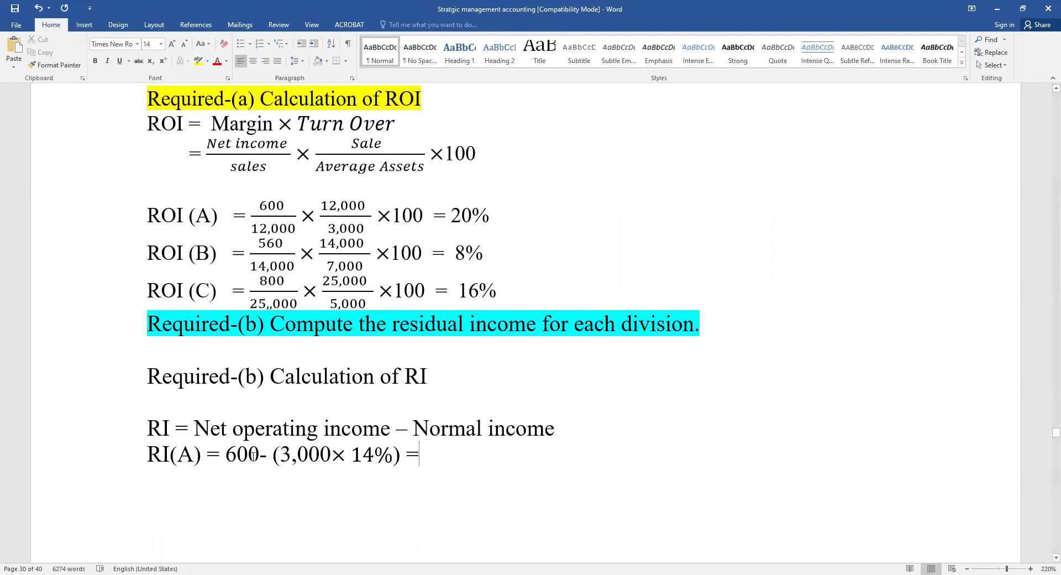
- Point out the 600, 3,000 and 14% figures in the RI(A) line and data table
left_click_drag(226, 455, 260, 462)
left_click_drag(365, 460, 377, 456)
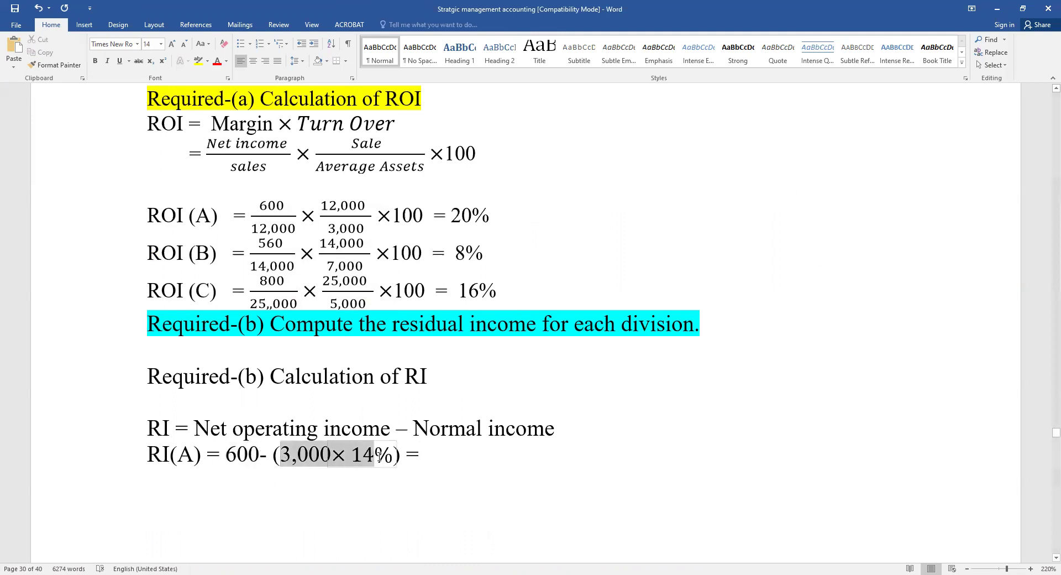
scroll(390, 457, "up", 5)
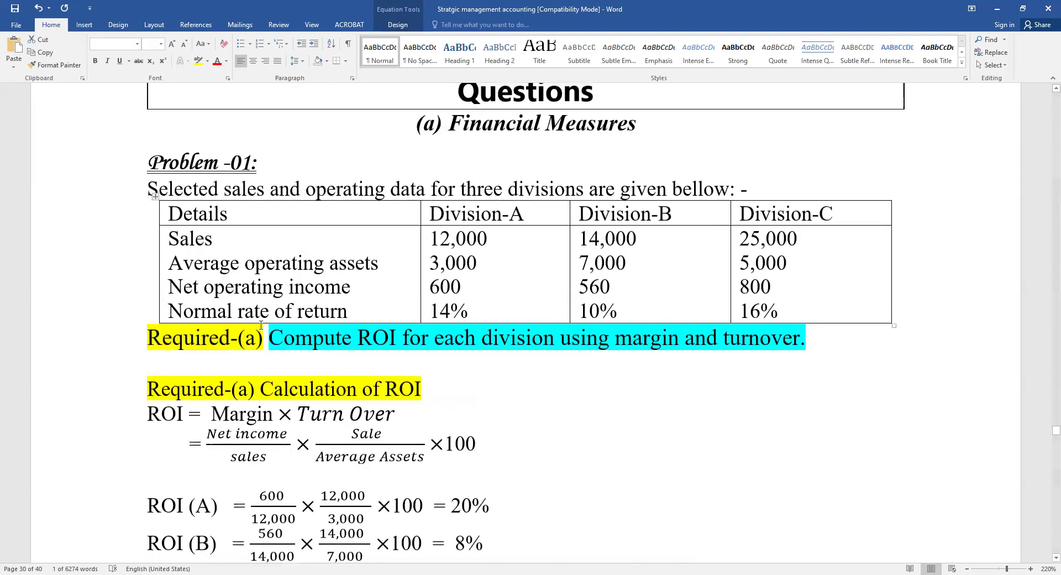
left_click_drag(431, 284, 492, 263)
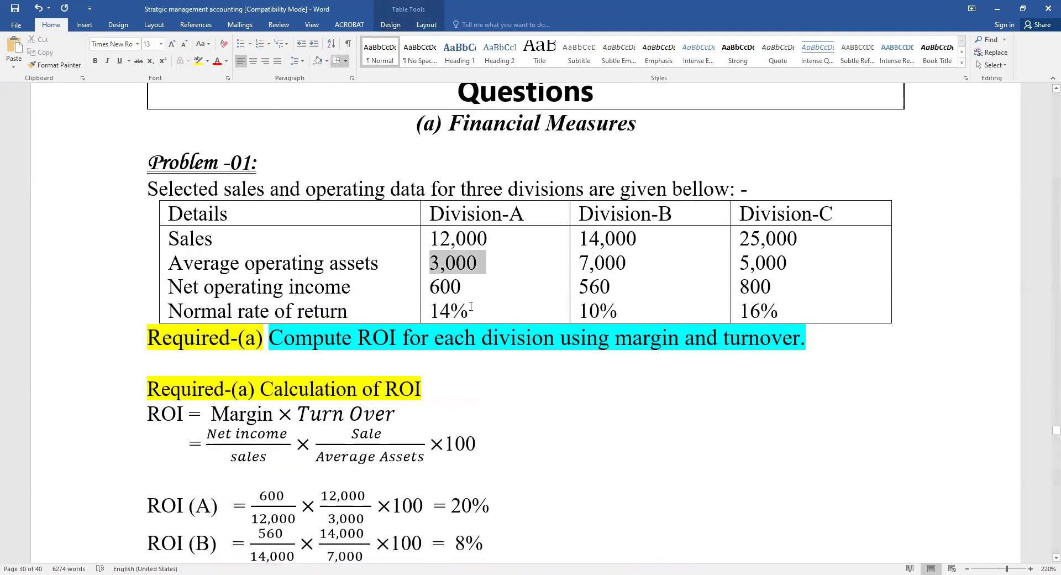
left_click_drag(469, 310, 434, 310)
scroll(444, 399, "down", 5)
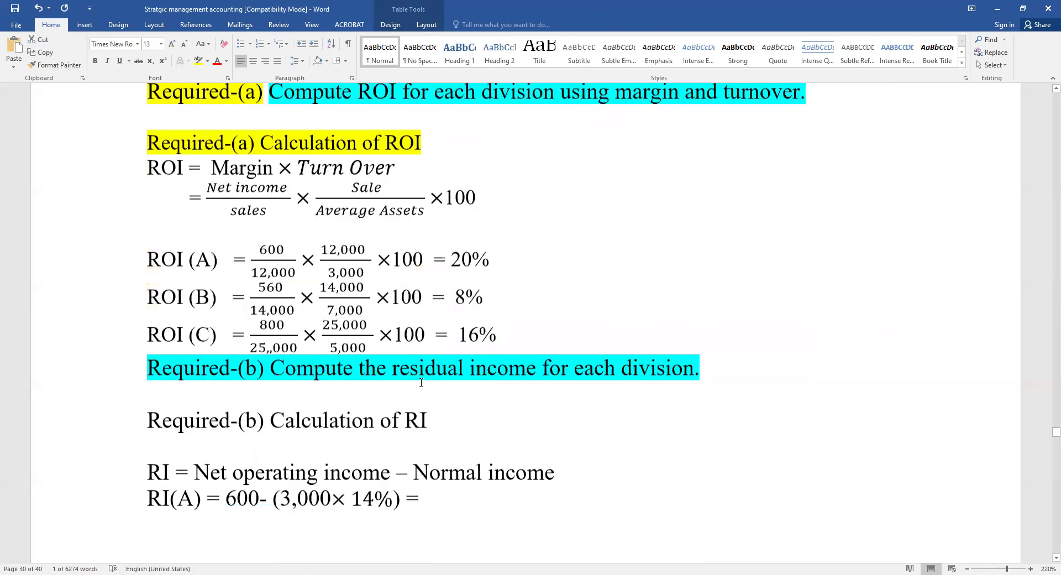